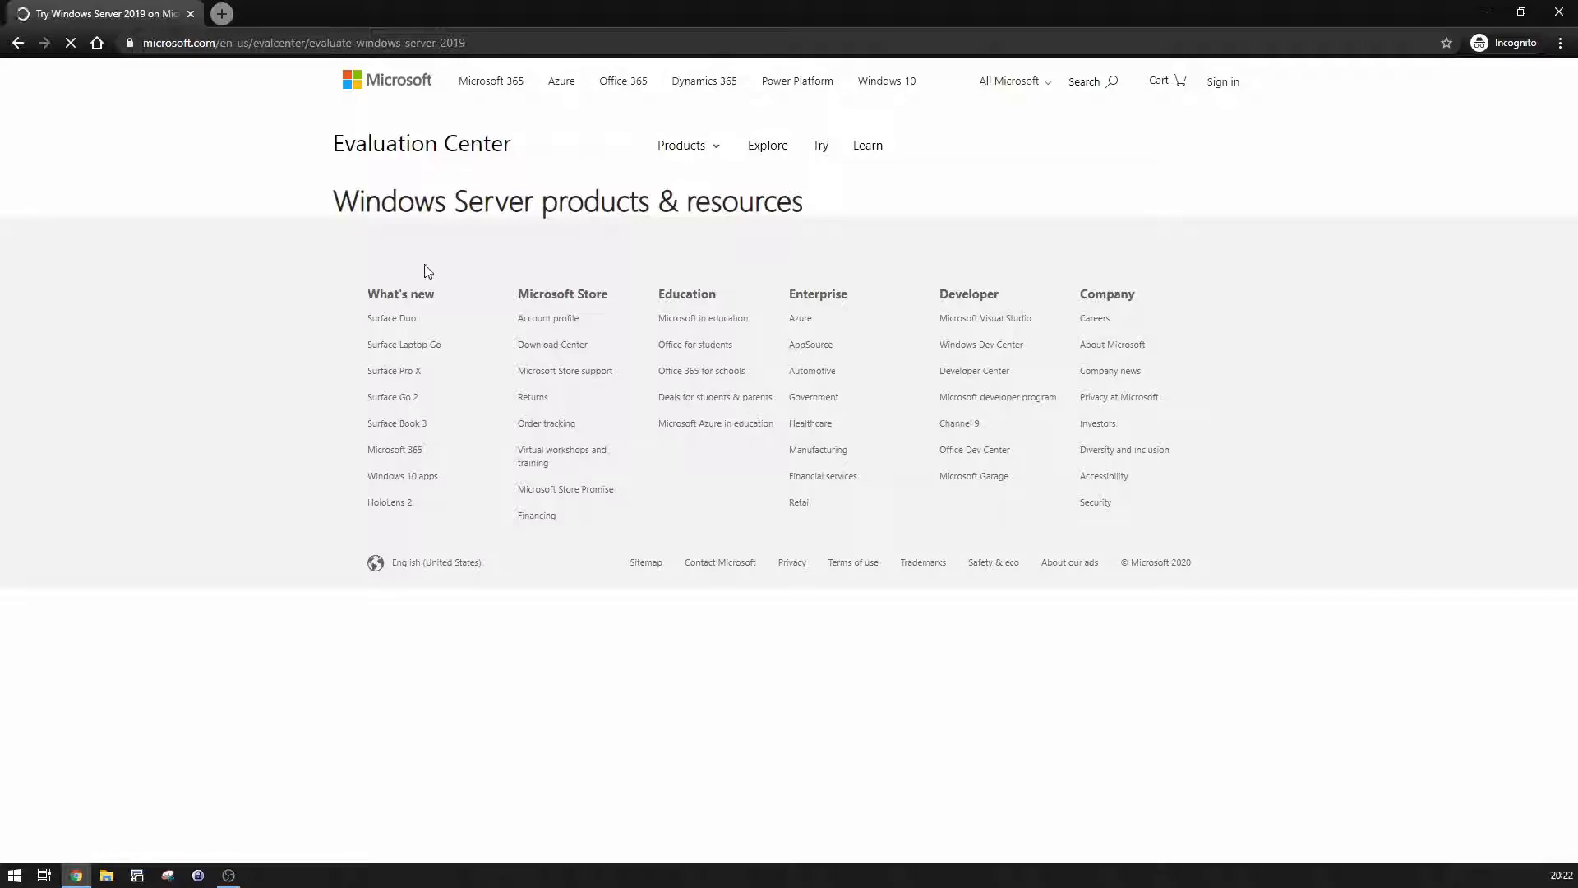
# Step: Select the ISO option for the Windows Server 2019 evaluation and continue to registration
pyautogui.scroll(-6, 475, 297)
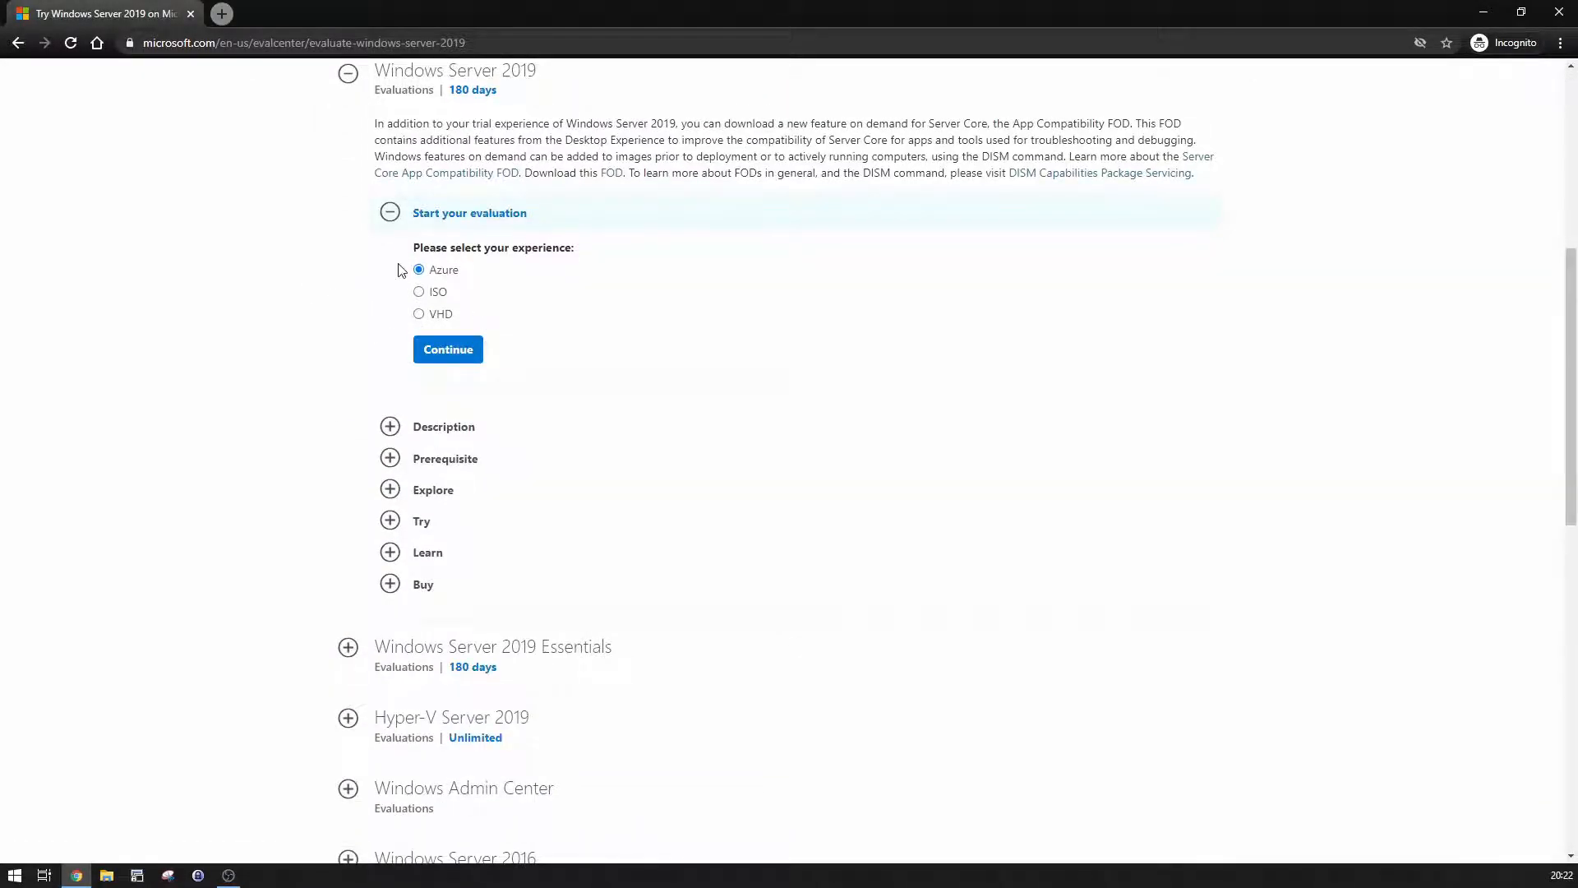
pyautogui.click(418, 293)
pyautogui.click(451, 348)
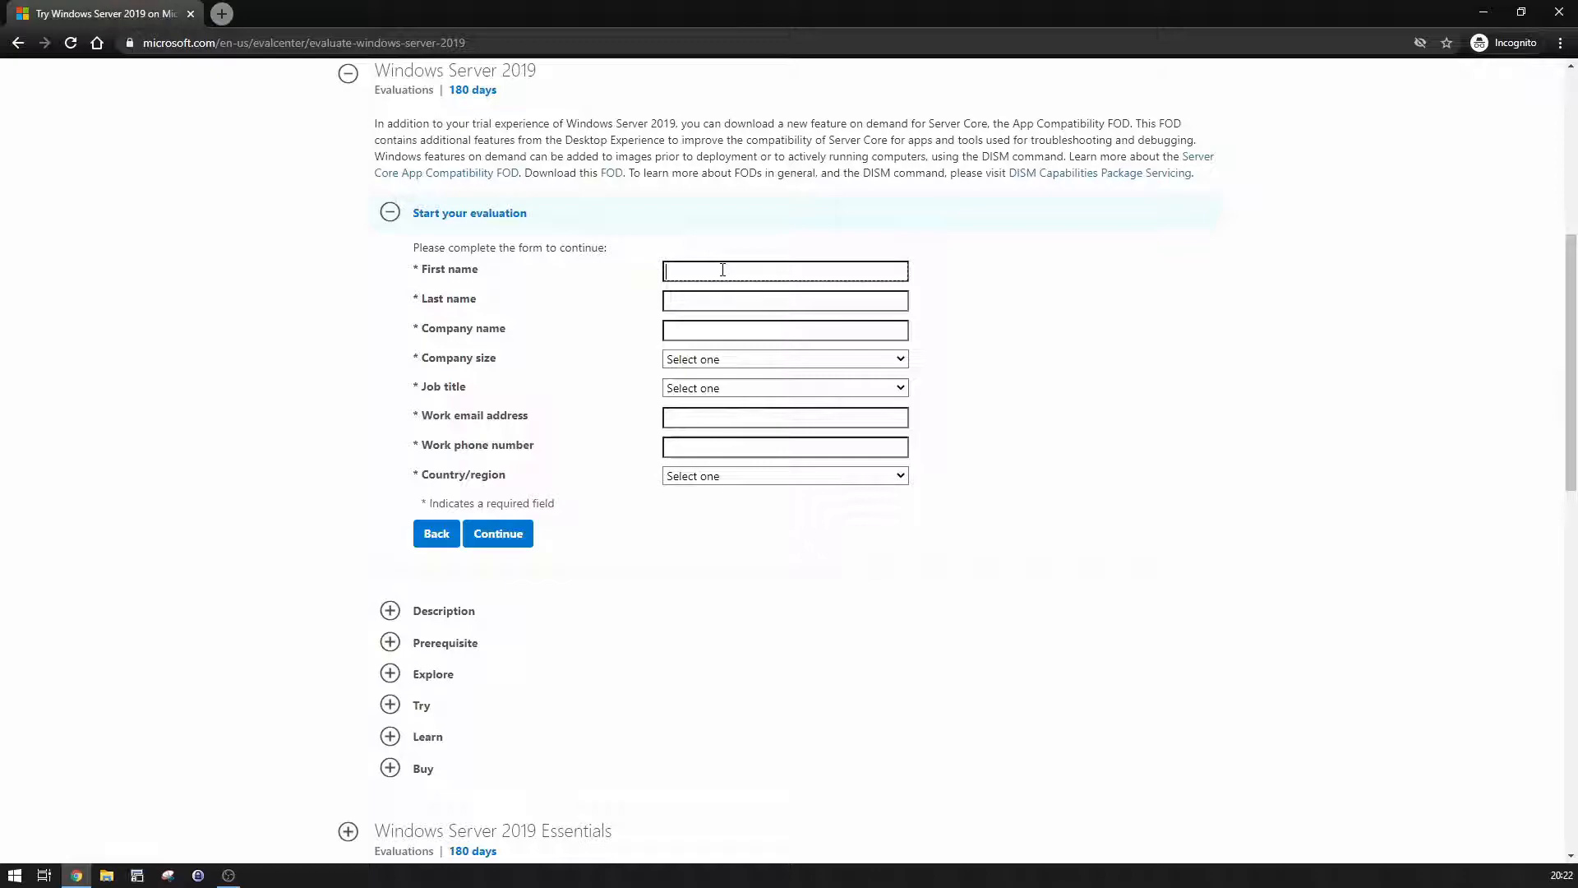
# Step: Enter first and last name, company Bulltech, company size 2-4, and job title Business Executive
pyautogui.click(723, 269)
pyautogui.press('Tab')
pyautogui.press('Tab')
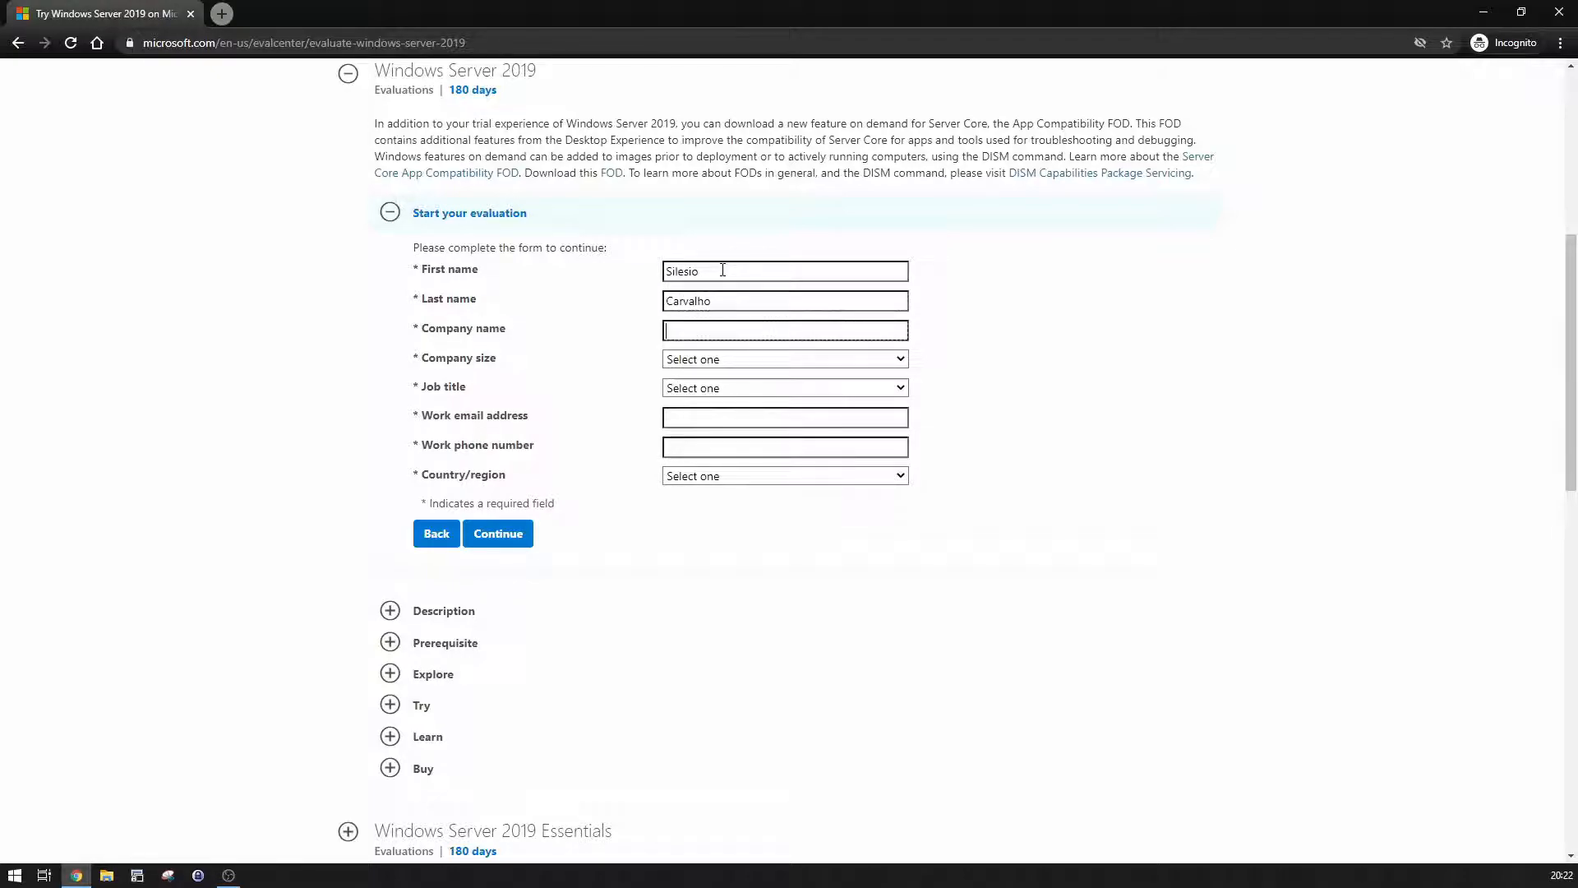
pyautogui.write('Bulltech')
pyautogui.press('Tab')
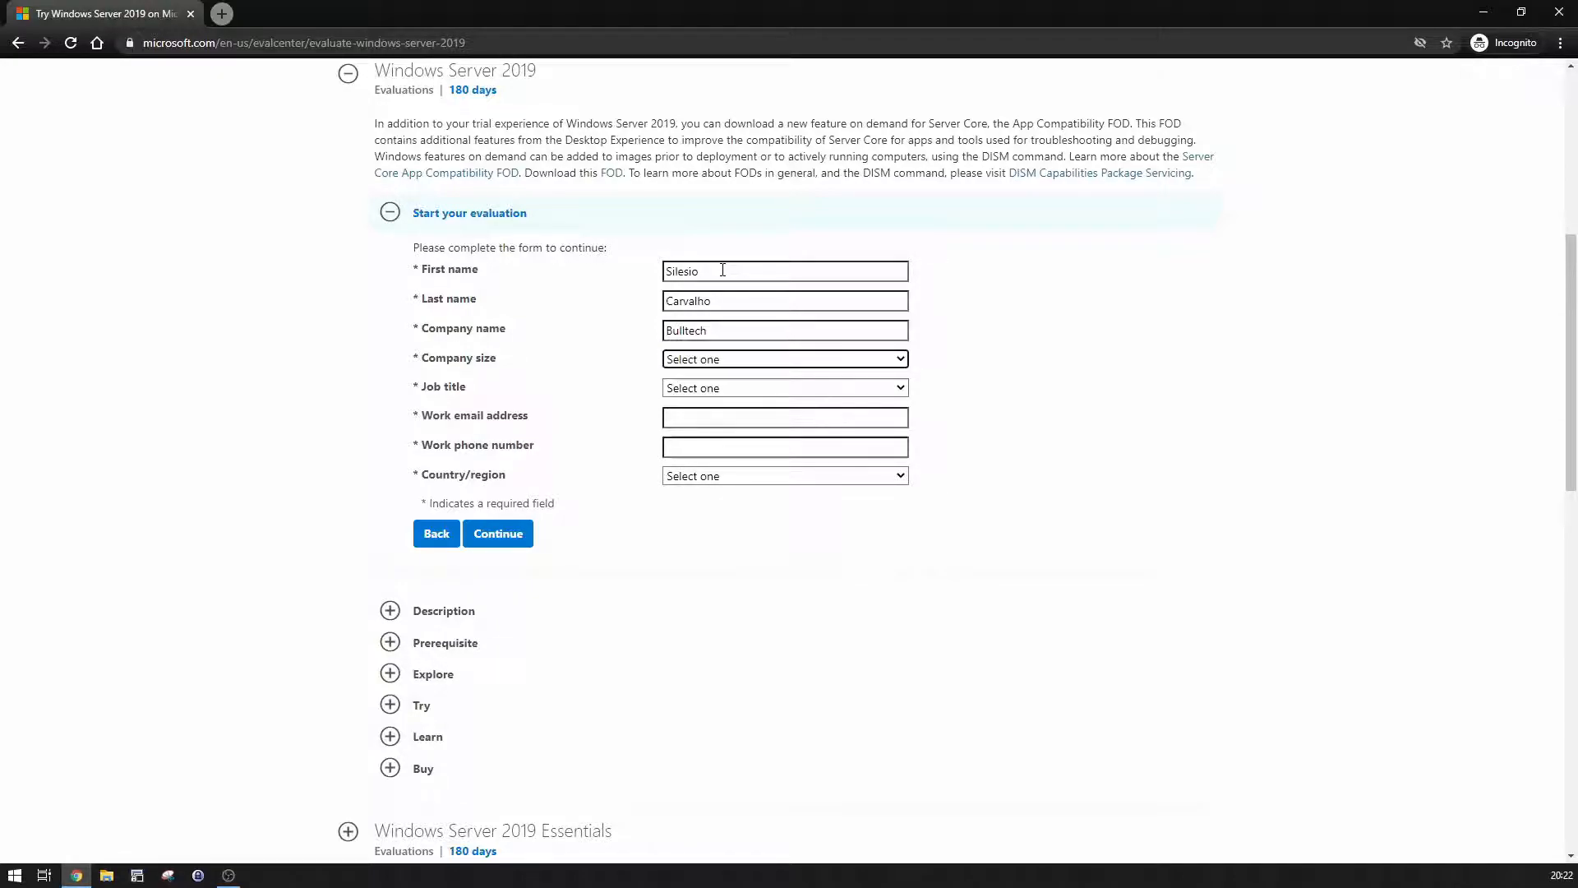
pyautogui.click(753, 359)
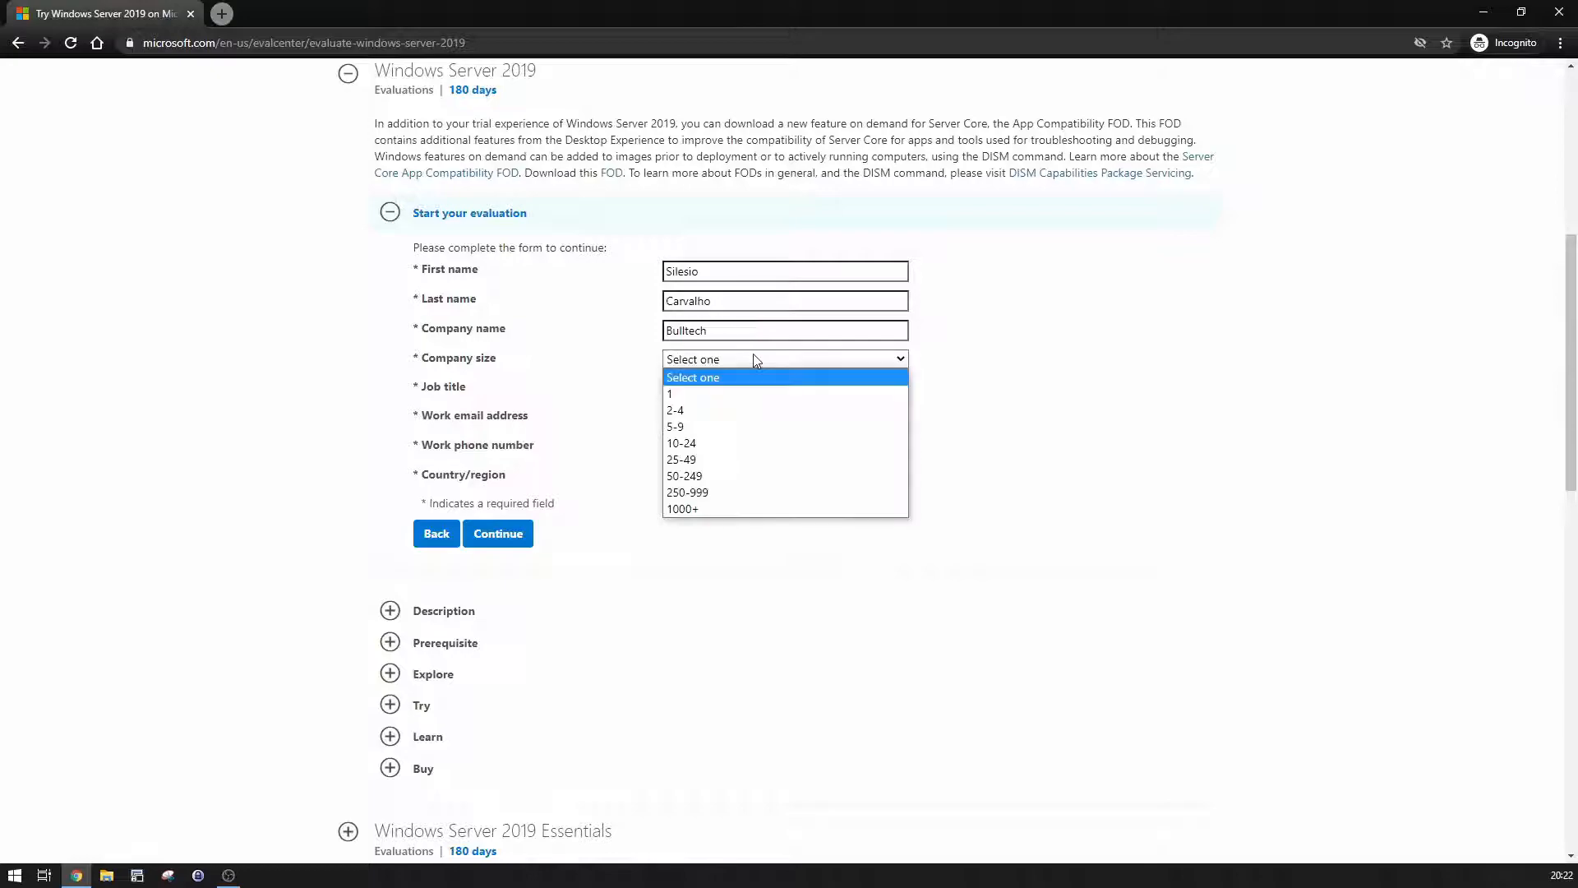
pyautogui.click(741, 404)
pyautogui.click(709, 388)
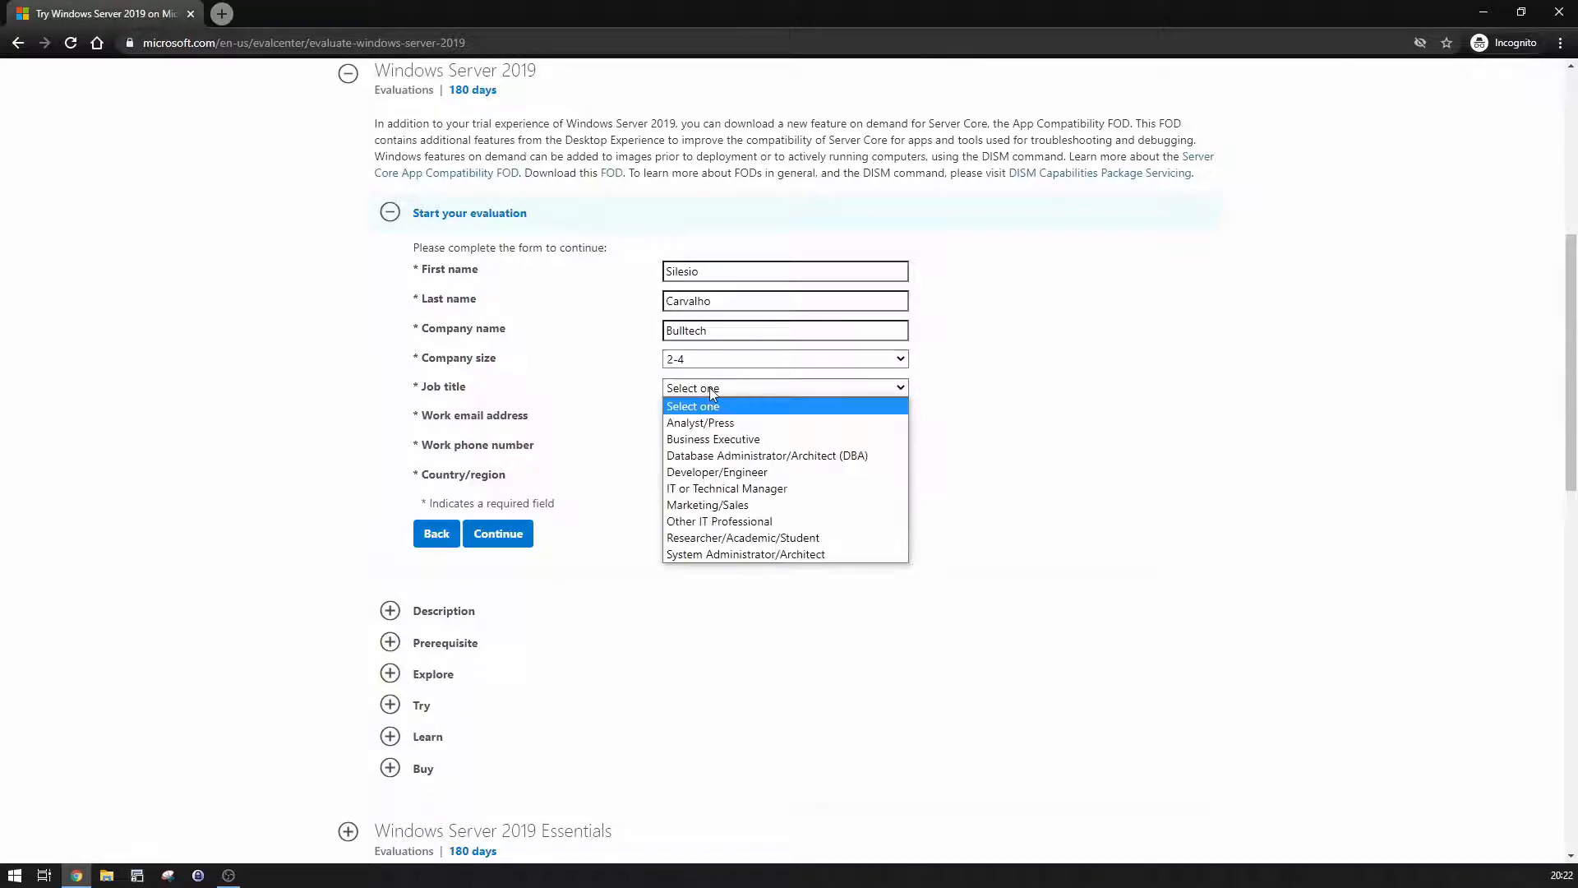
pyautogui.click(737, 437)
# Step: Enter the work e-mail and phone number, choose Åland Islands as country, and tick the opt-in
pyautogui.click(720, 415)
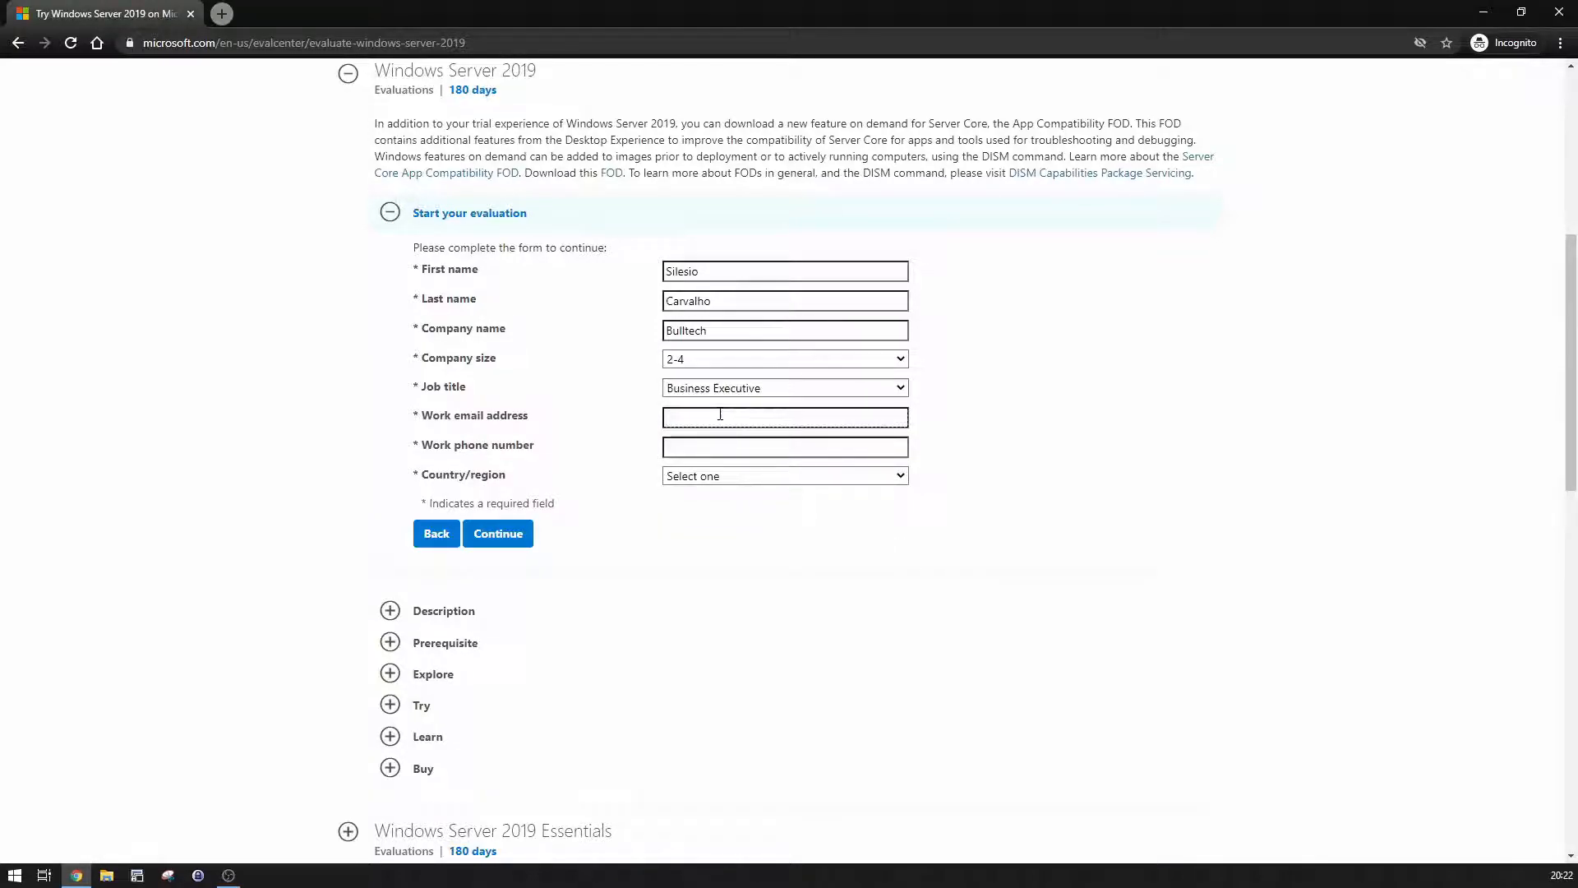
pyautogui.write('m')
pyautogui.press('Tab')
pyautogui.write('232323232')
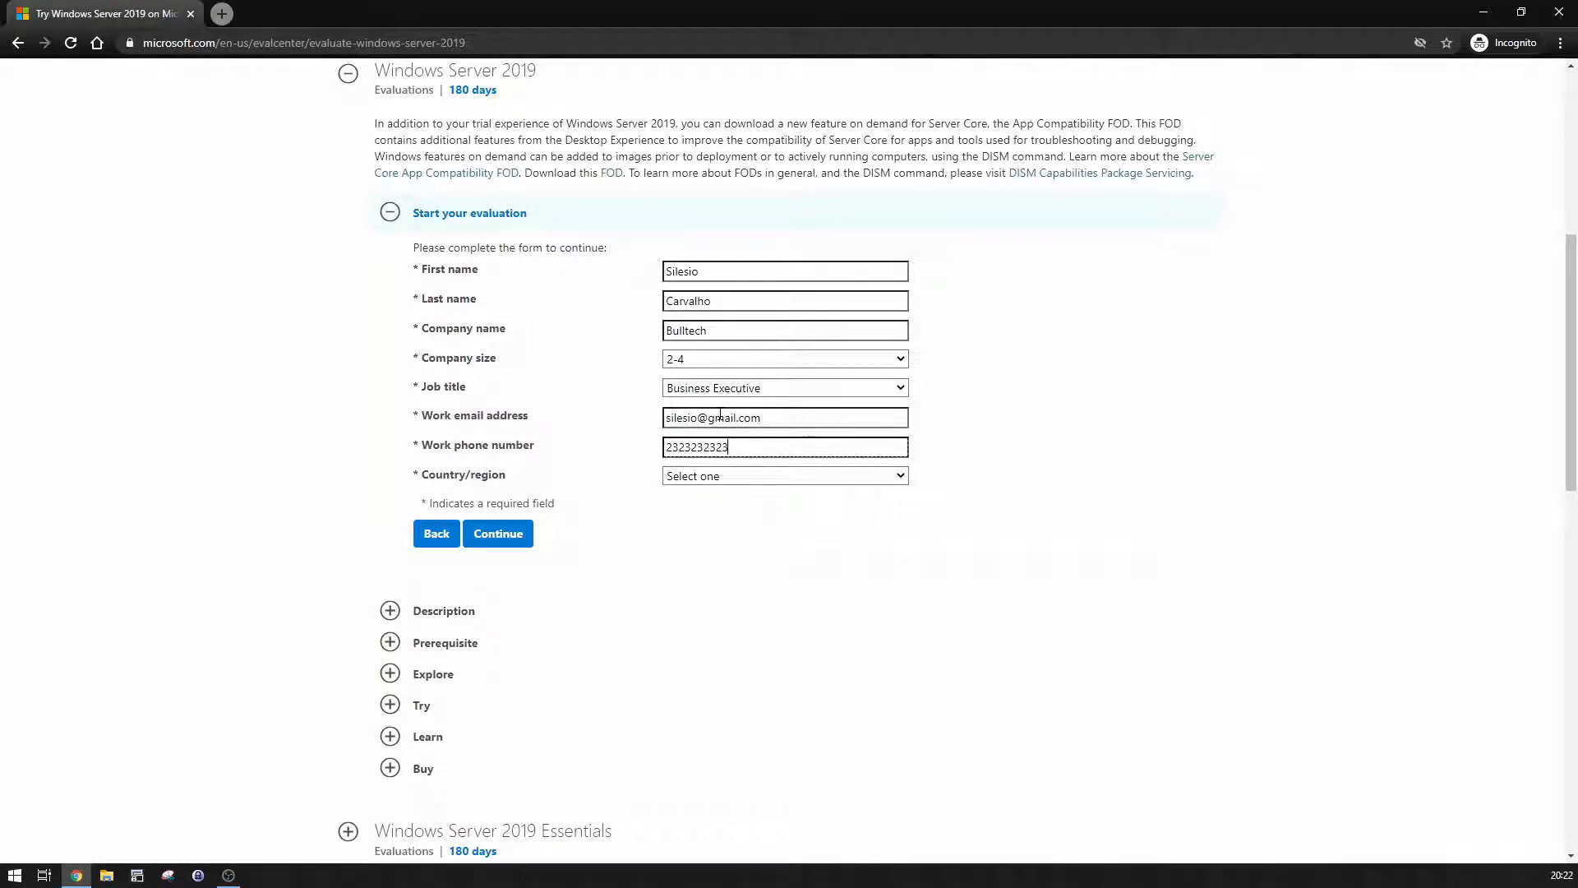
pyautogui.click(757, 479)
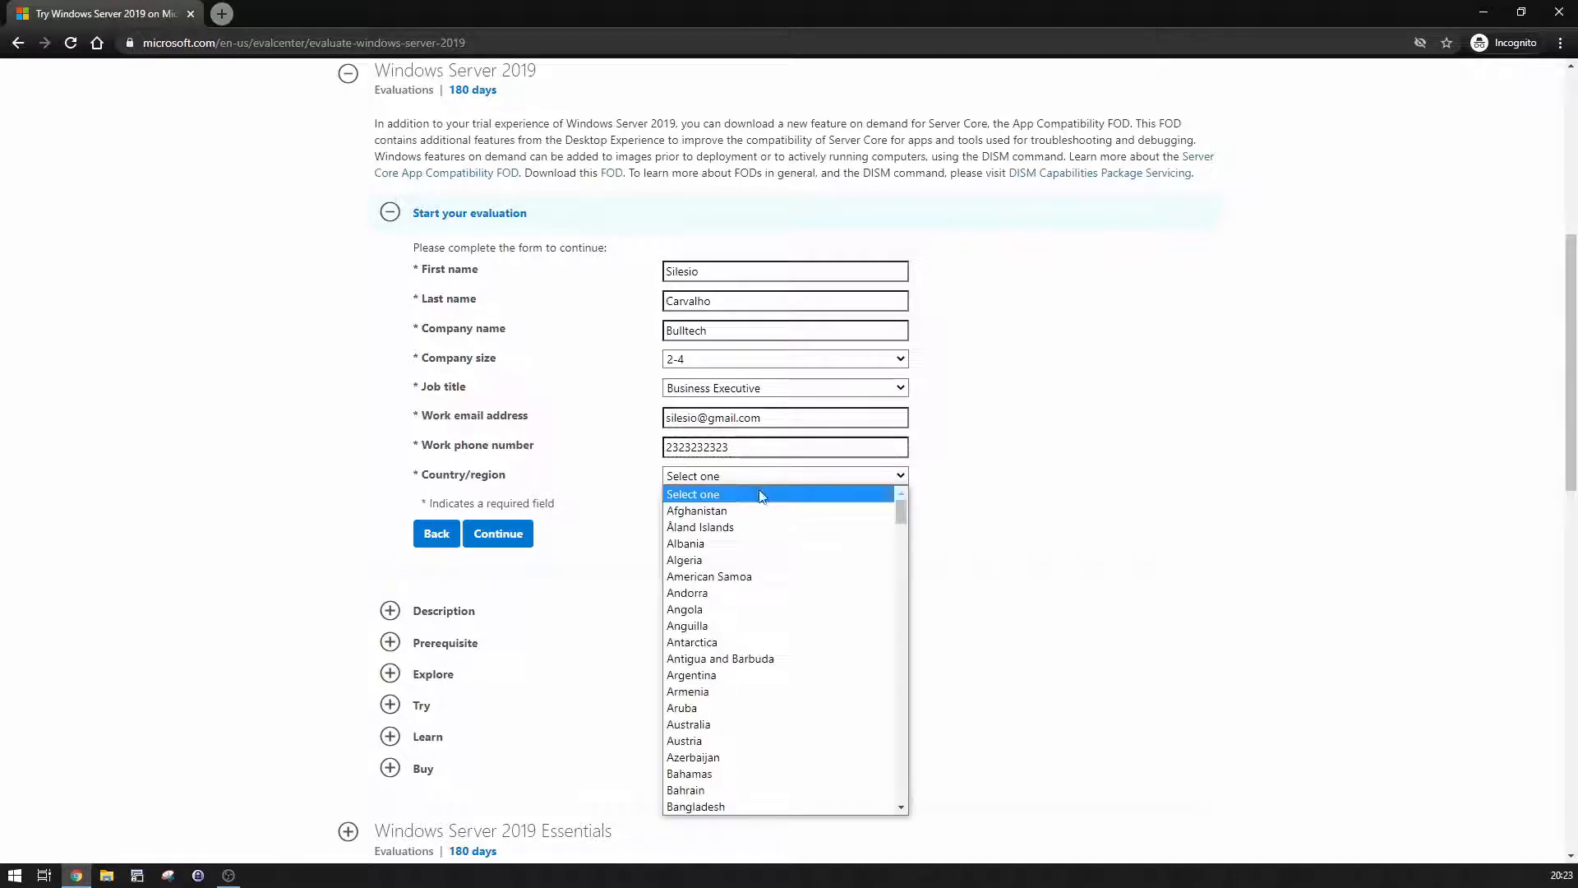
pyautogui.click(756, 526)
pyautogui.click(419, 579)
# Step: Submit the form, choose English, and save the Windows Server 2019 ISO to Downloads
pyautogui.click(504, 615)
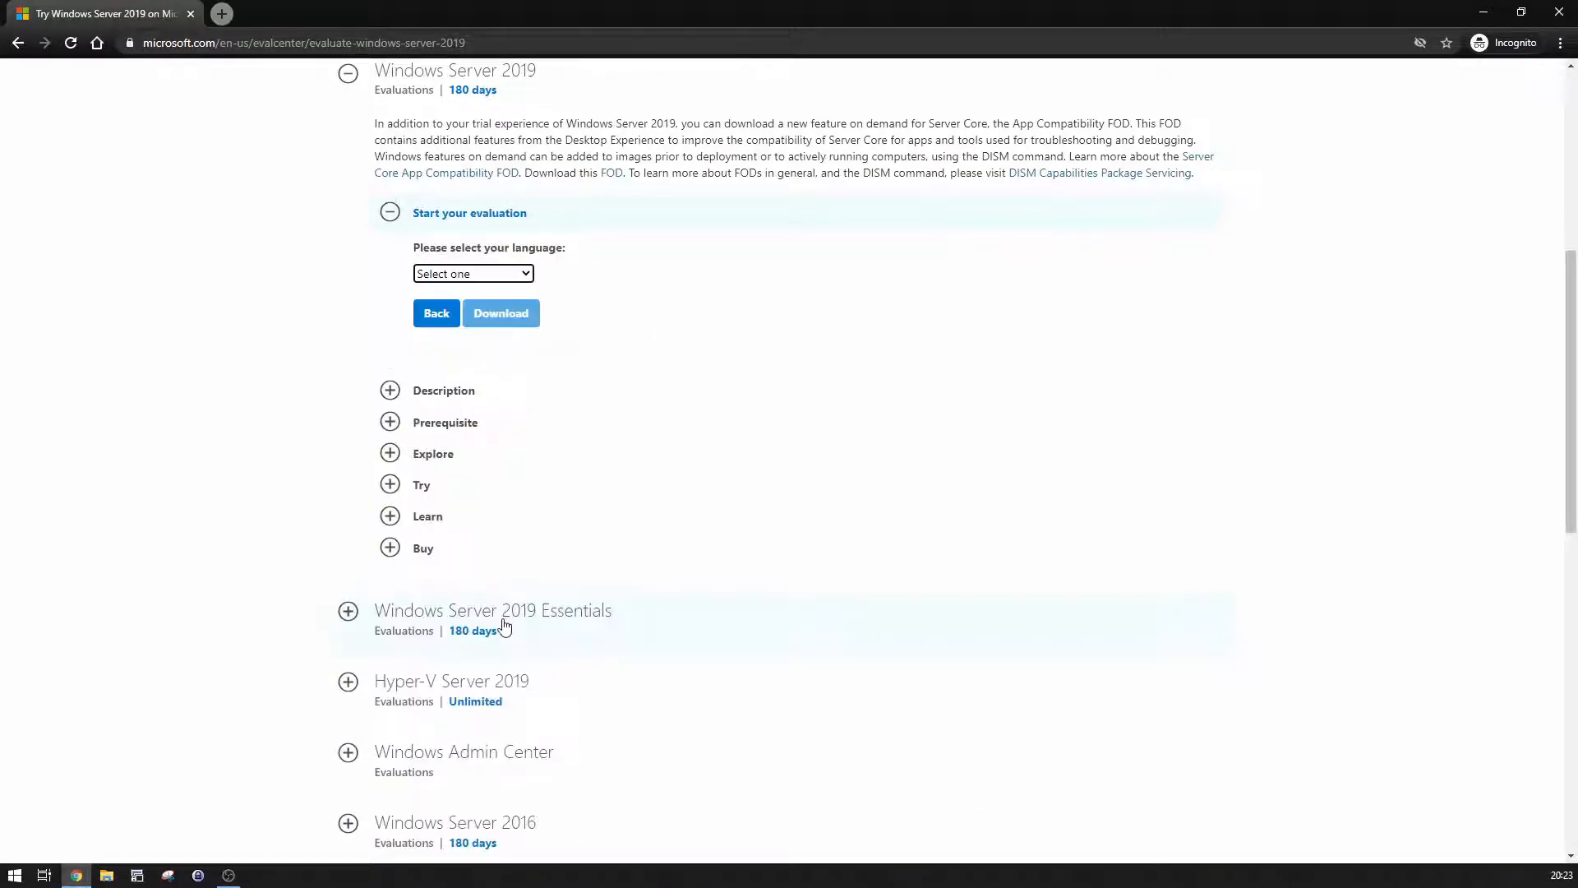
pyautogui.click(470, 276)
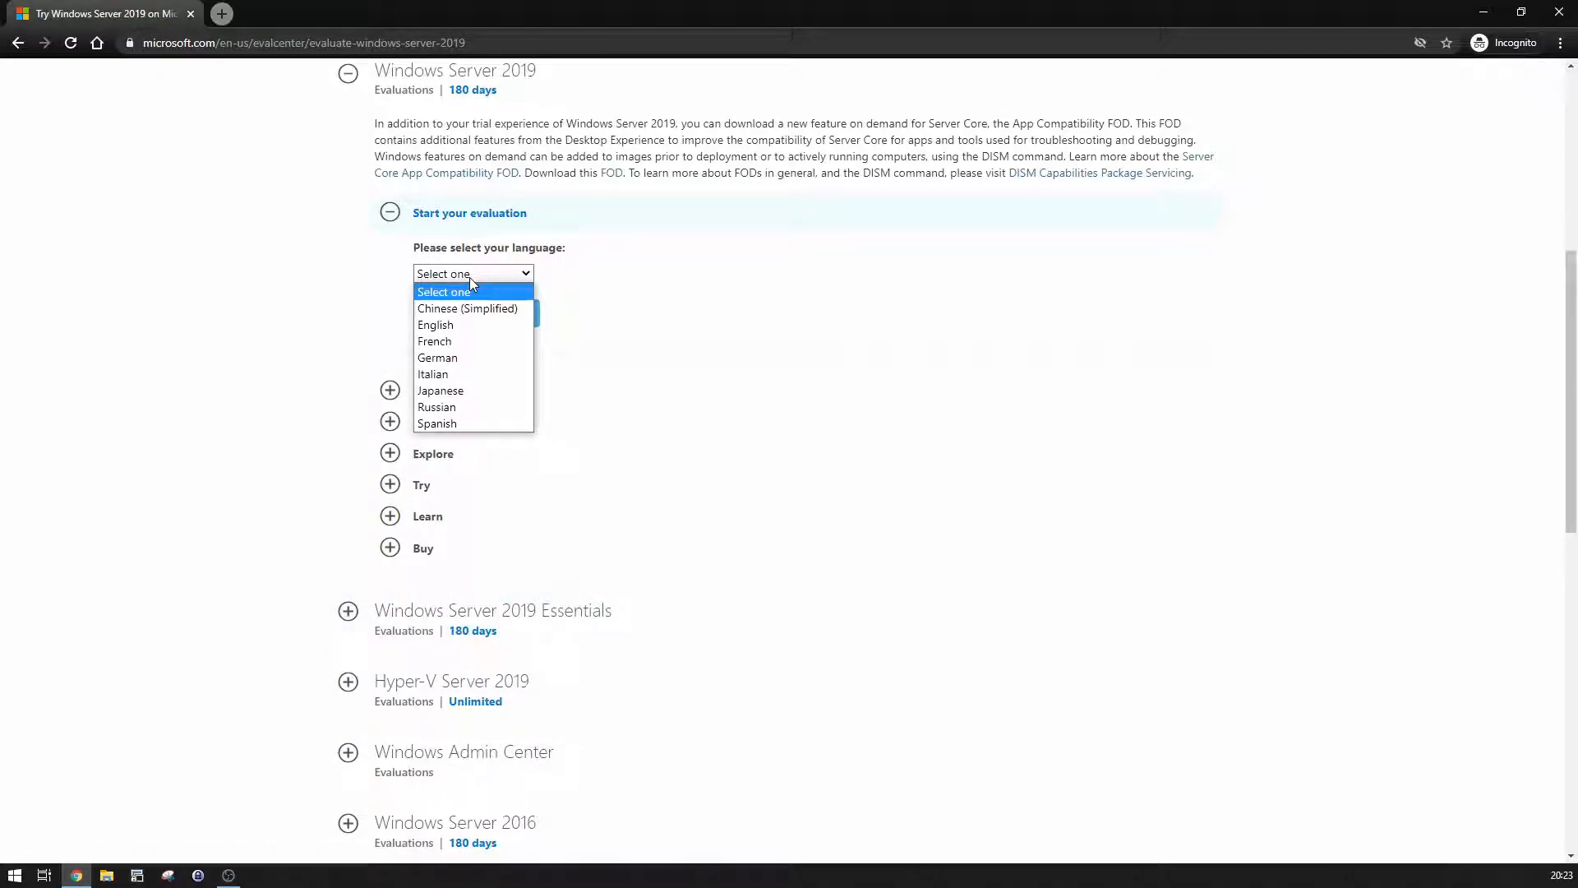
pyautogui.click(478, 325)
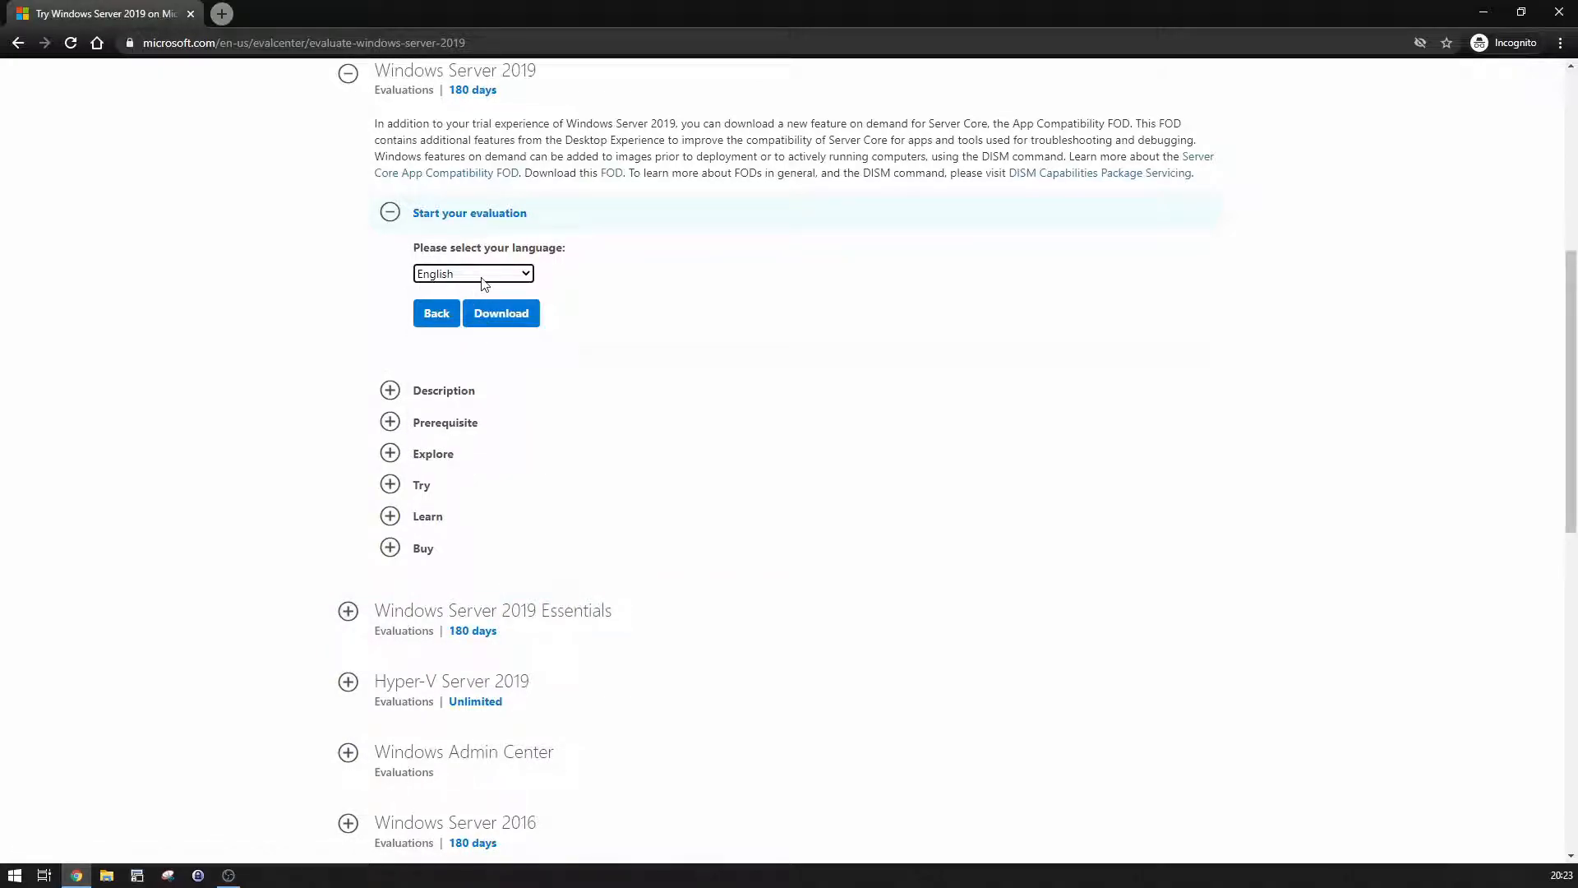
pyautogui.click(499, 316)
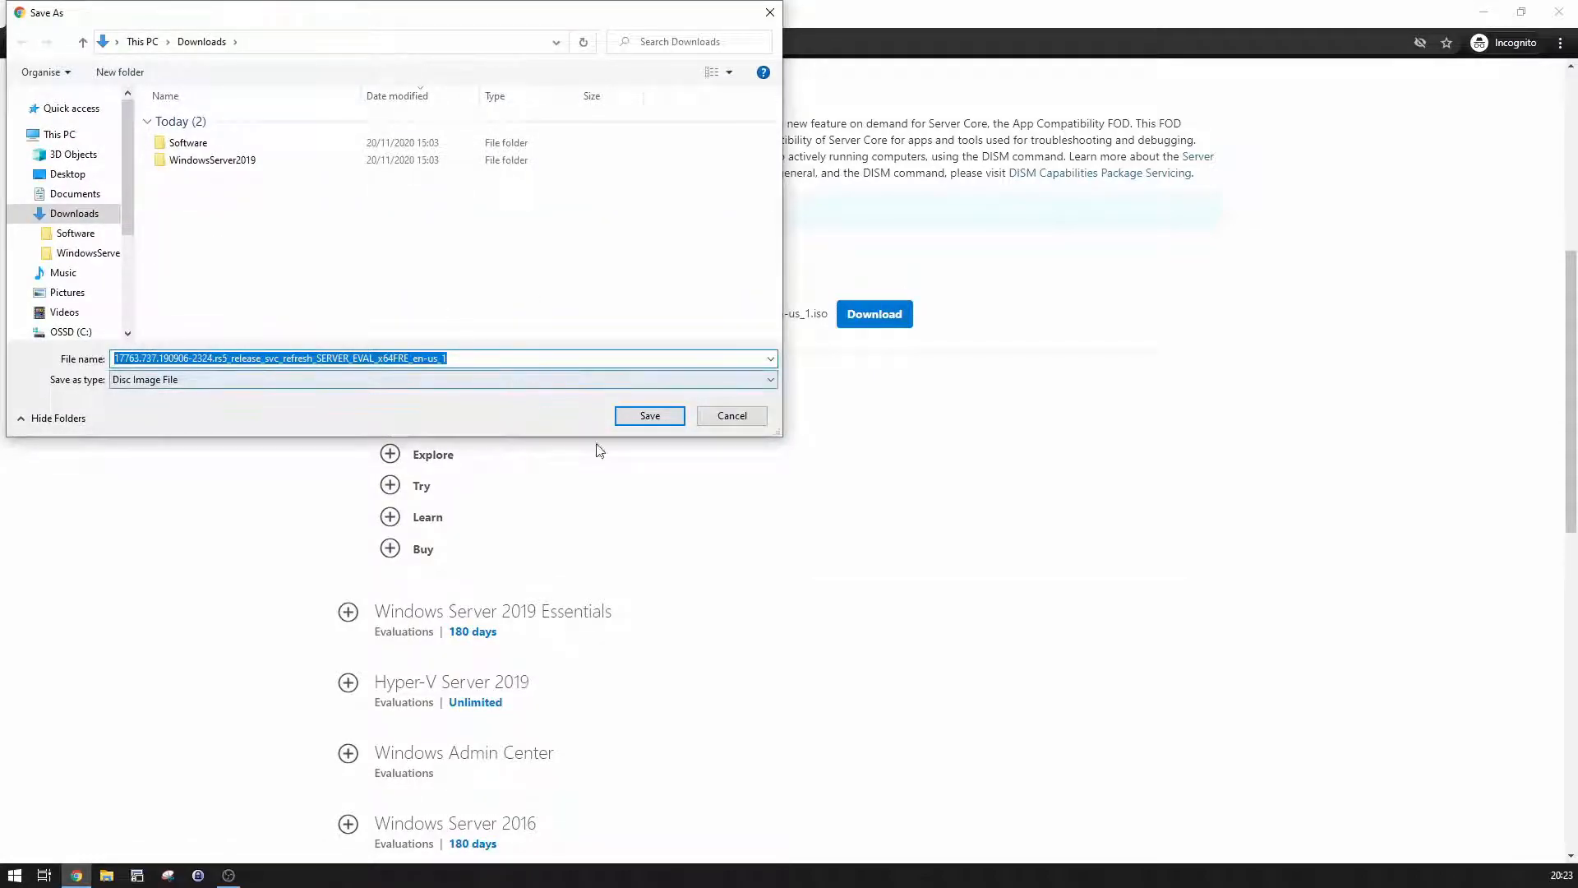
pyautogui.click(645, 418)
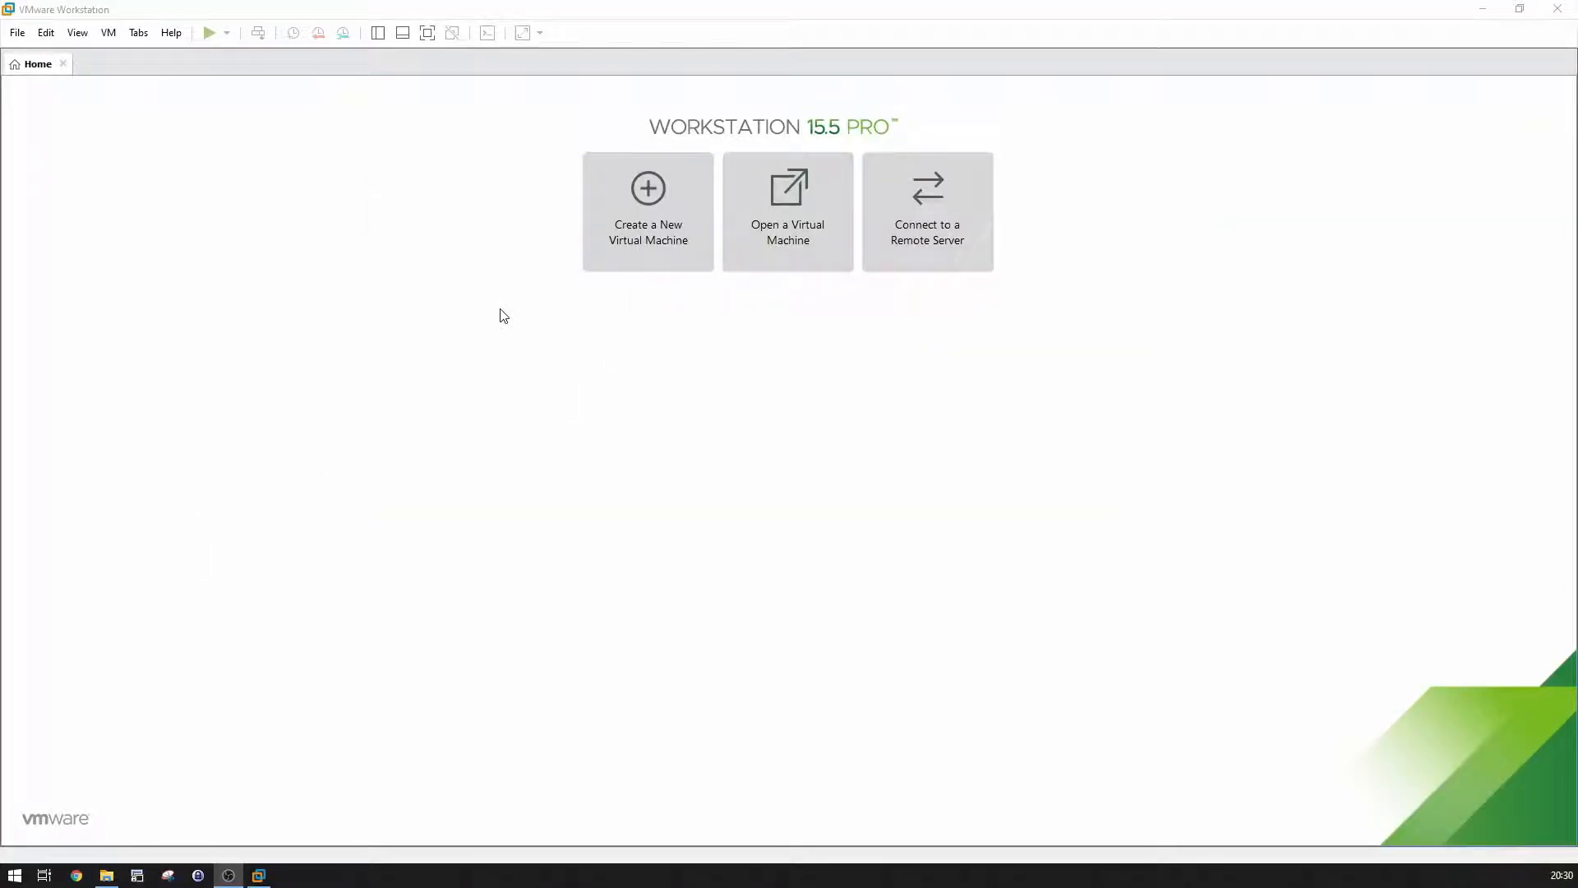
# Step: Start a custom Workstation 15.x VM named Windows Server 2019, installing the OS later
pyautogui.click(622, 213)
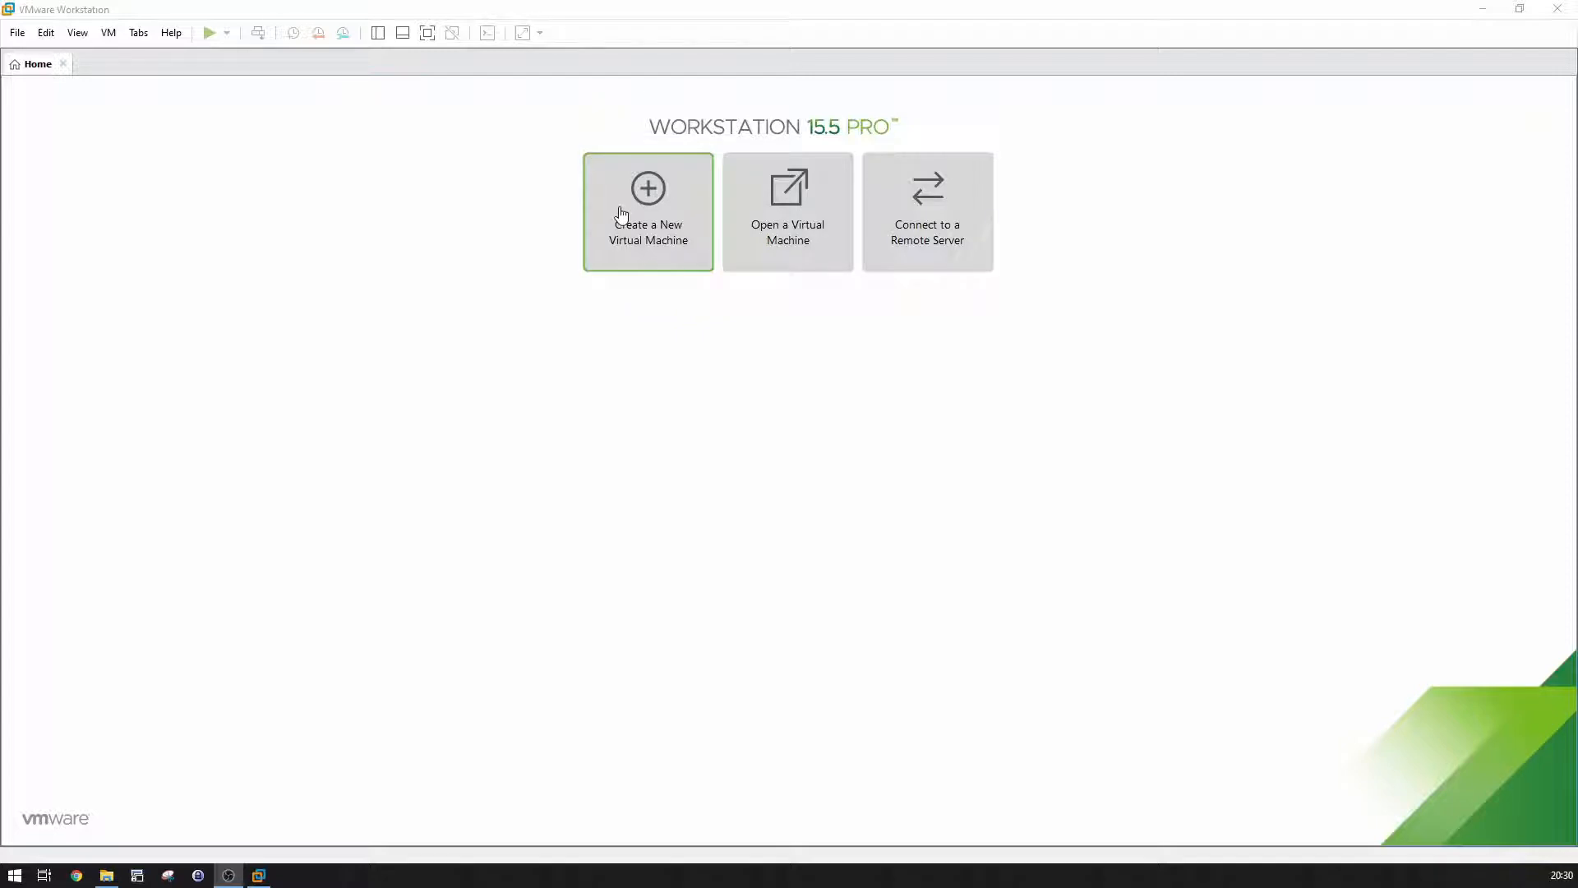
pyautogui.click(622, 214)
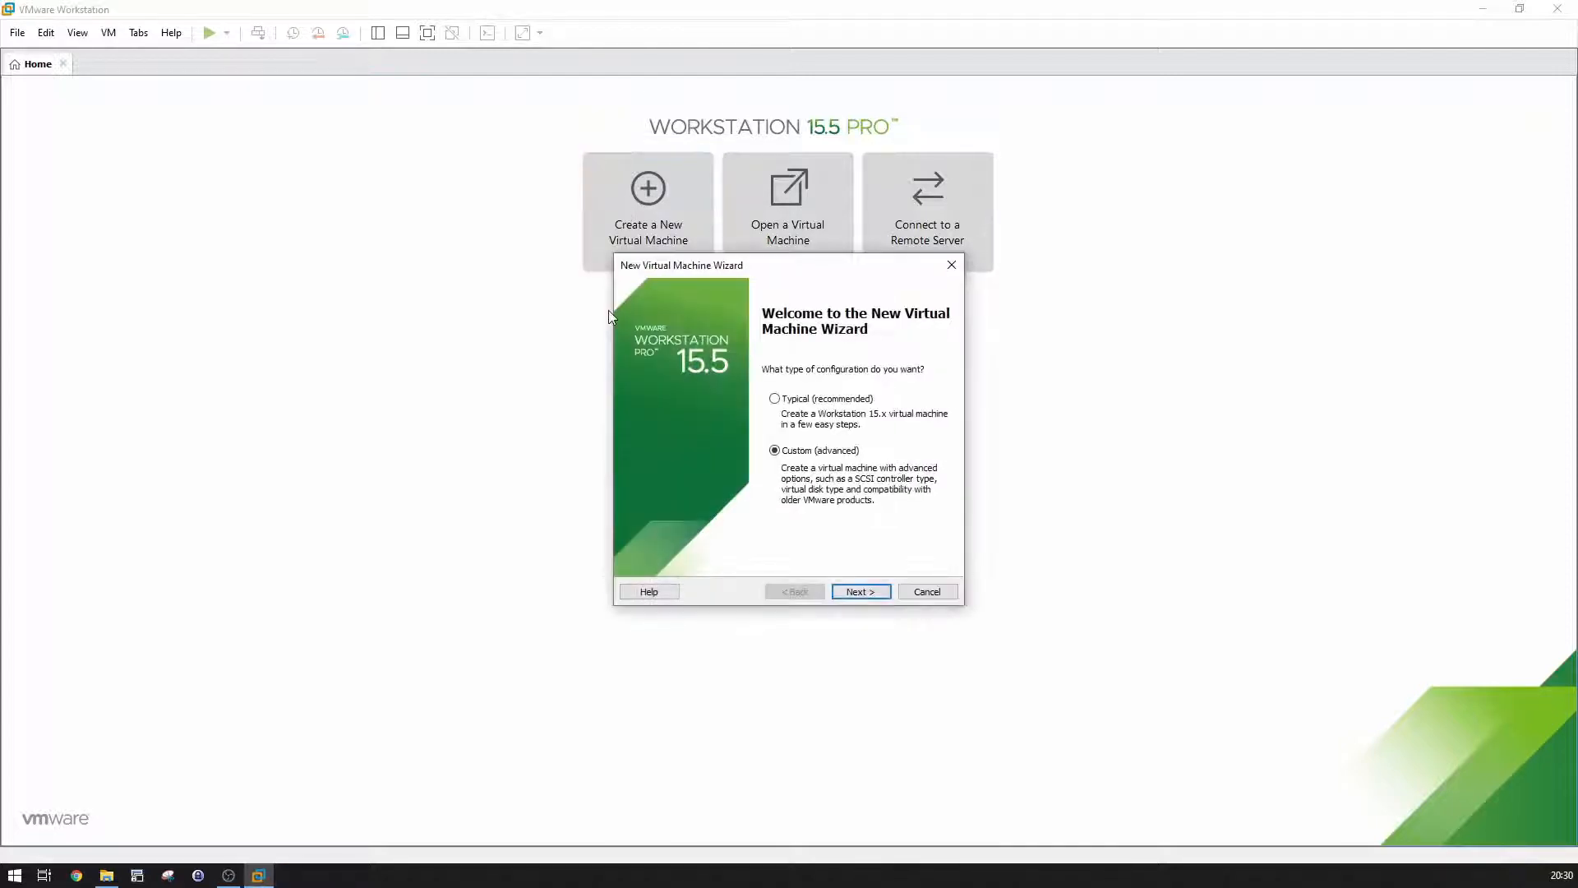
pyautogui.click(859, 593)
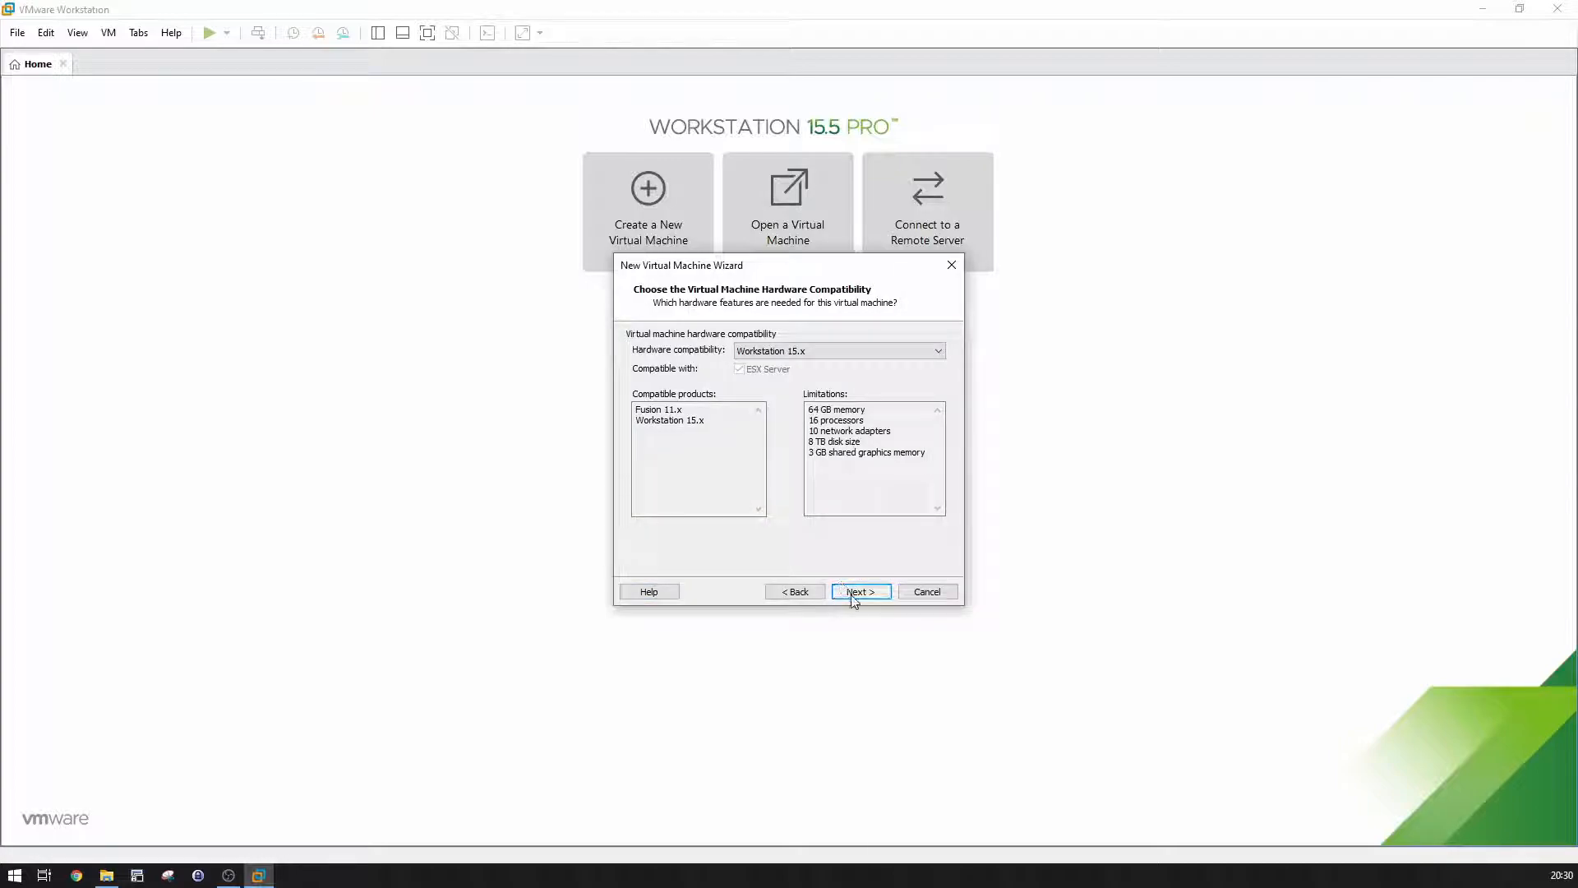
pyautogui.click(852, 595)
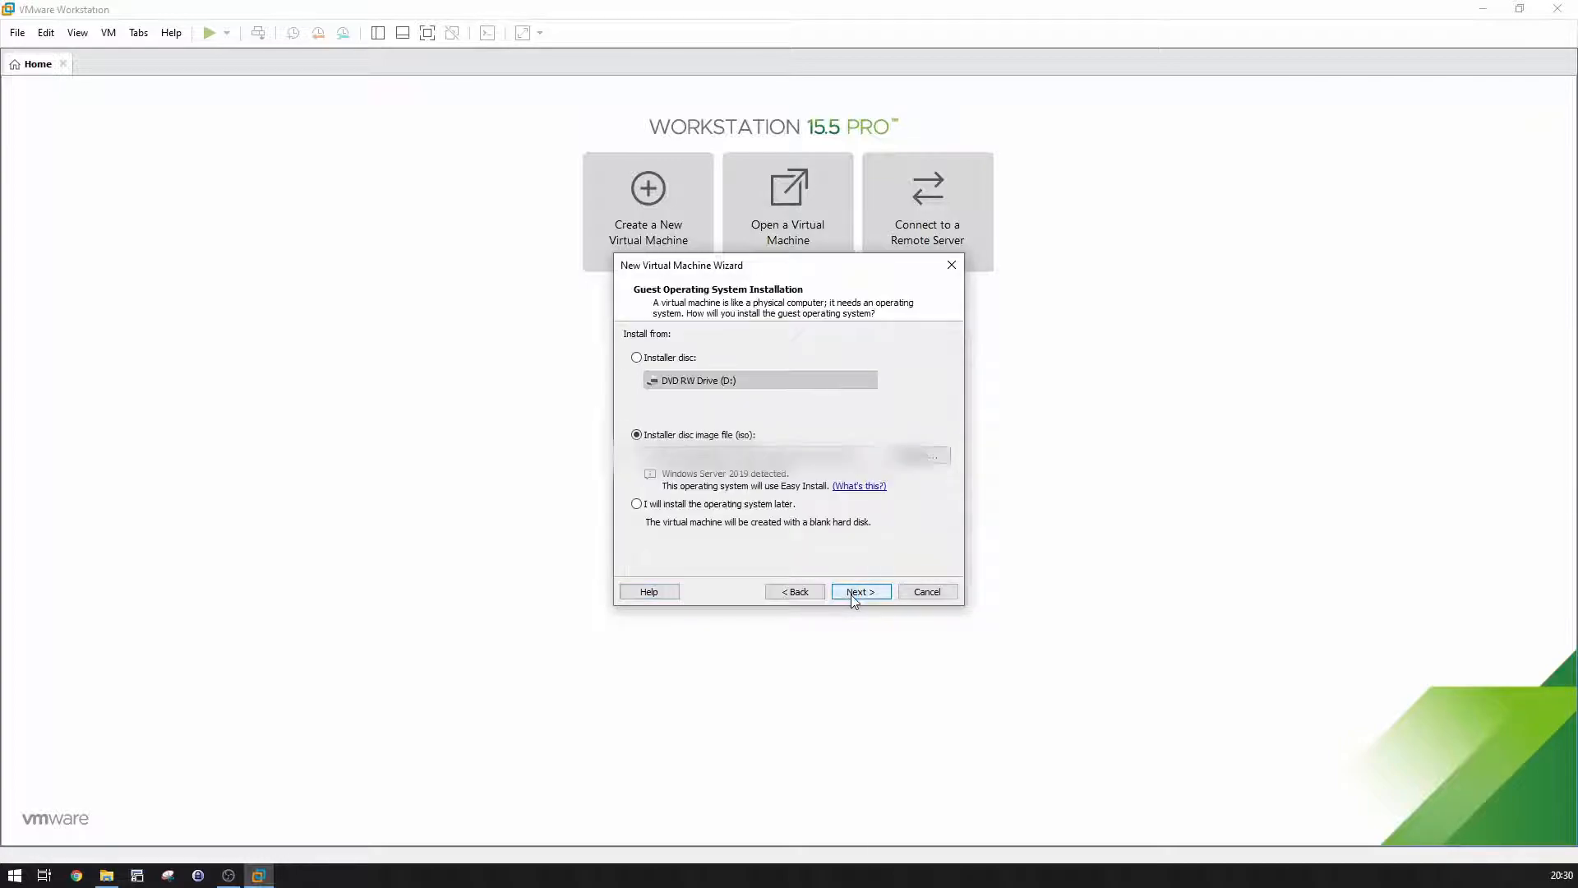
pyautogui.click(753, 503)
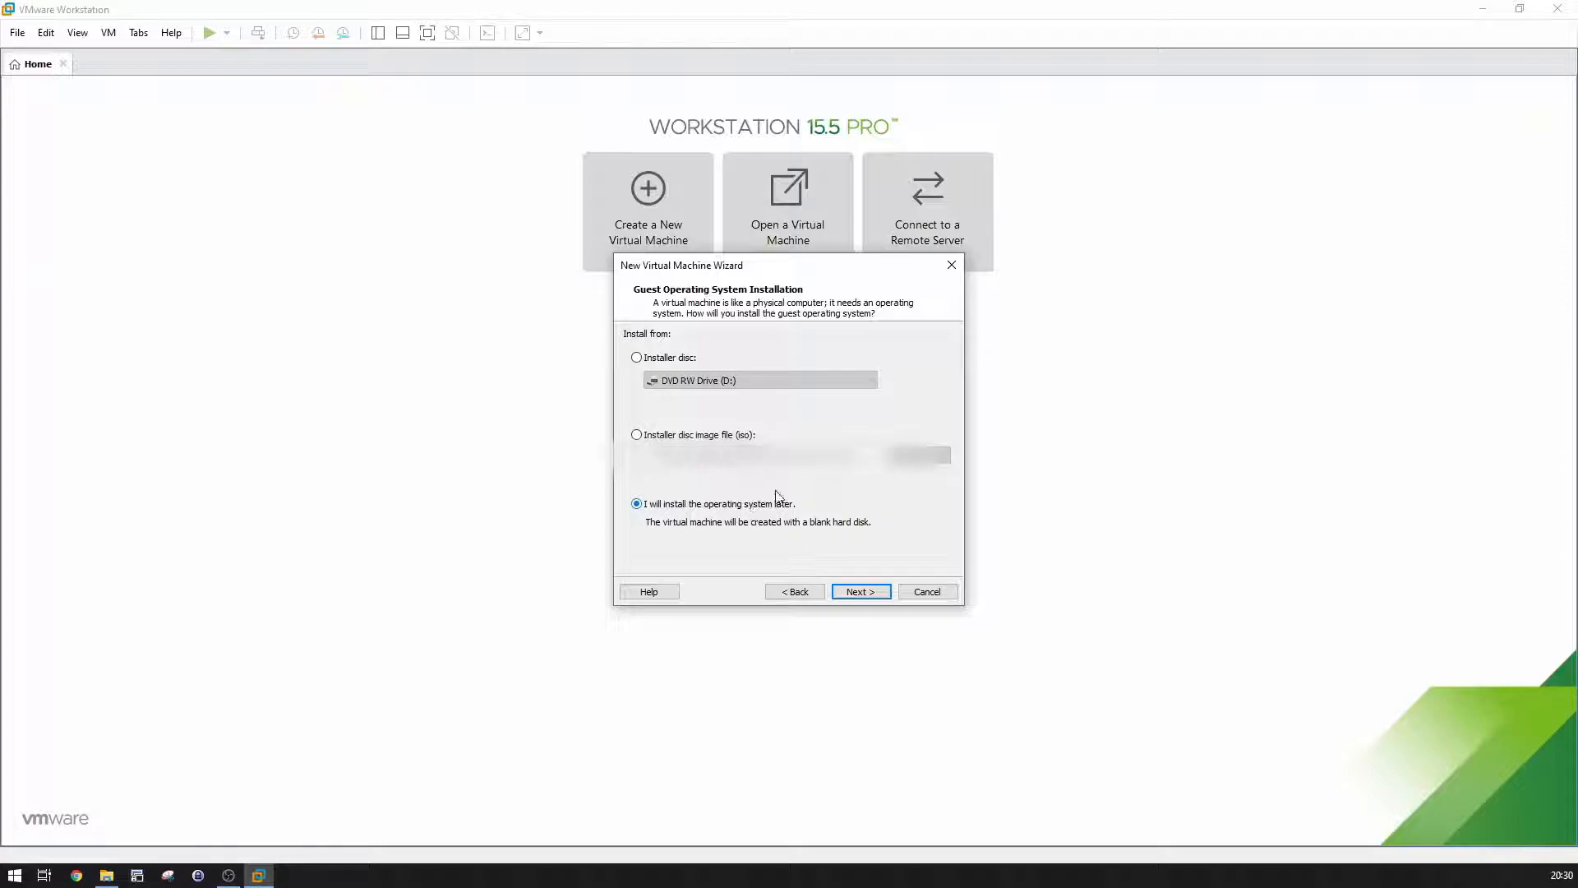
pyautogui.click(838, 595)
pyautogui.click(838, 595)
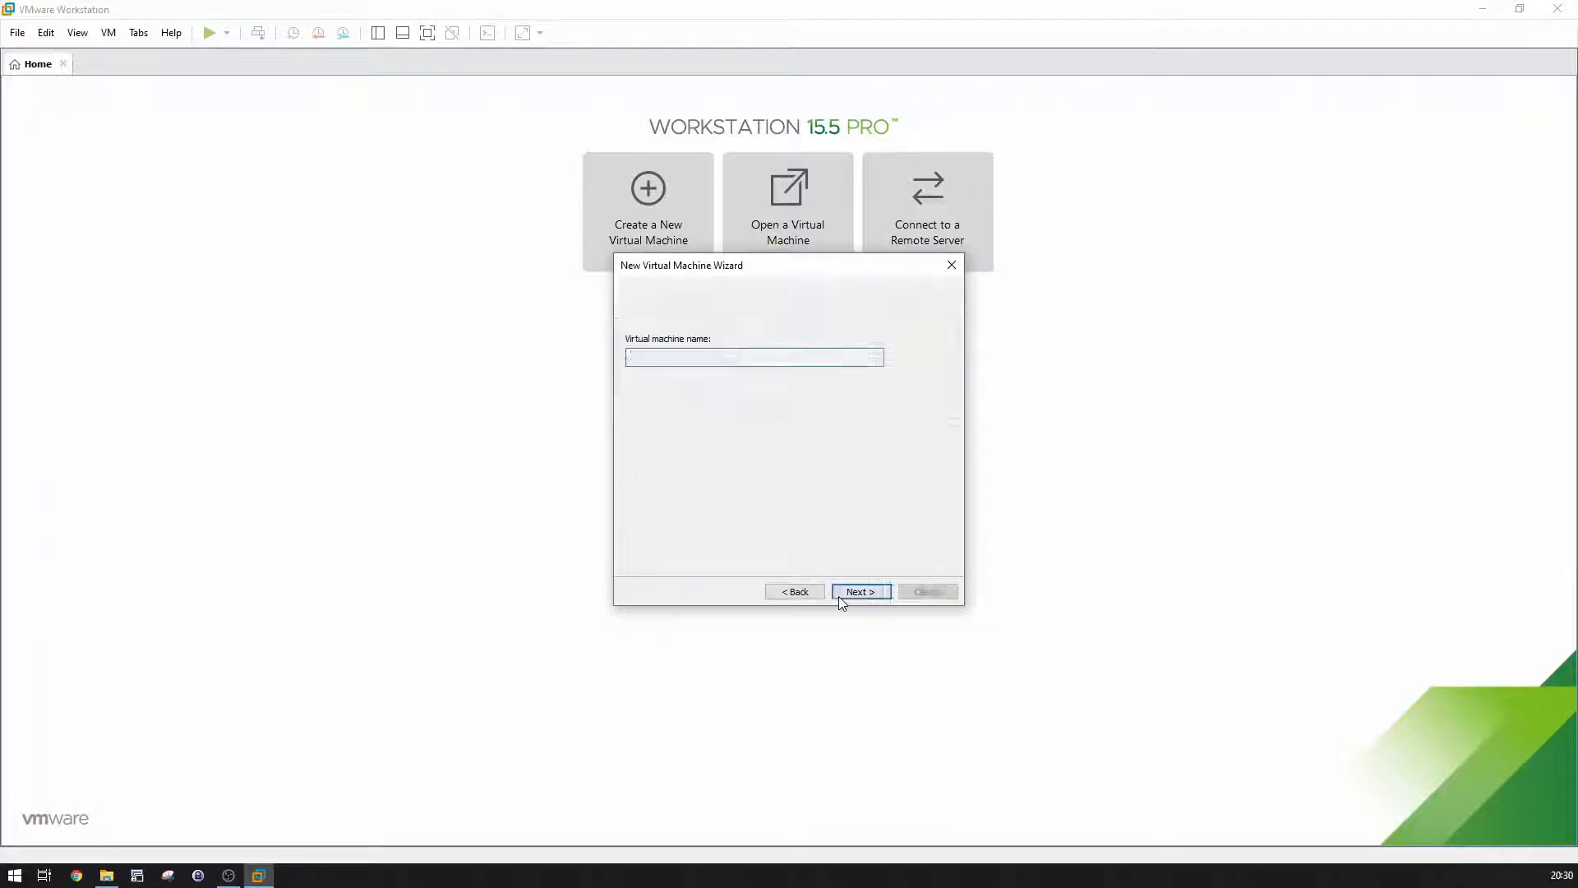
pyautogui.click(838, 595)
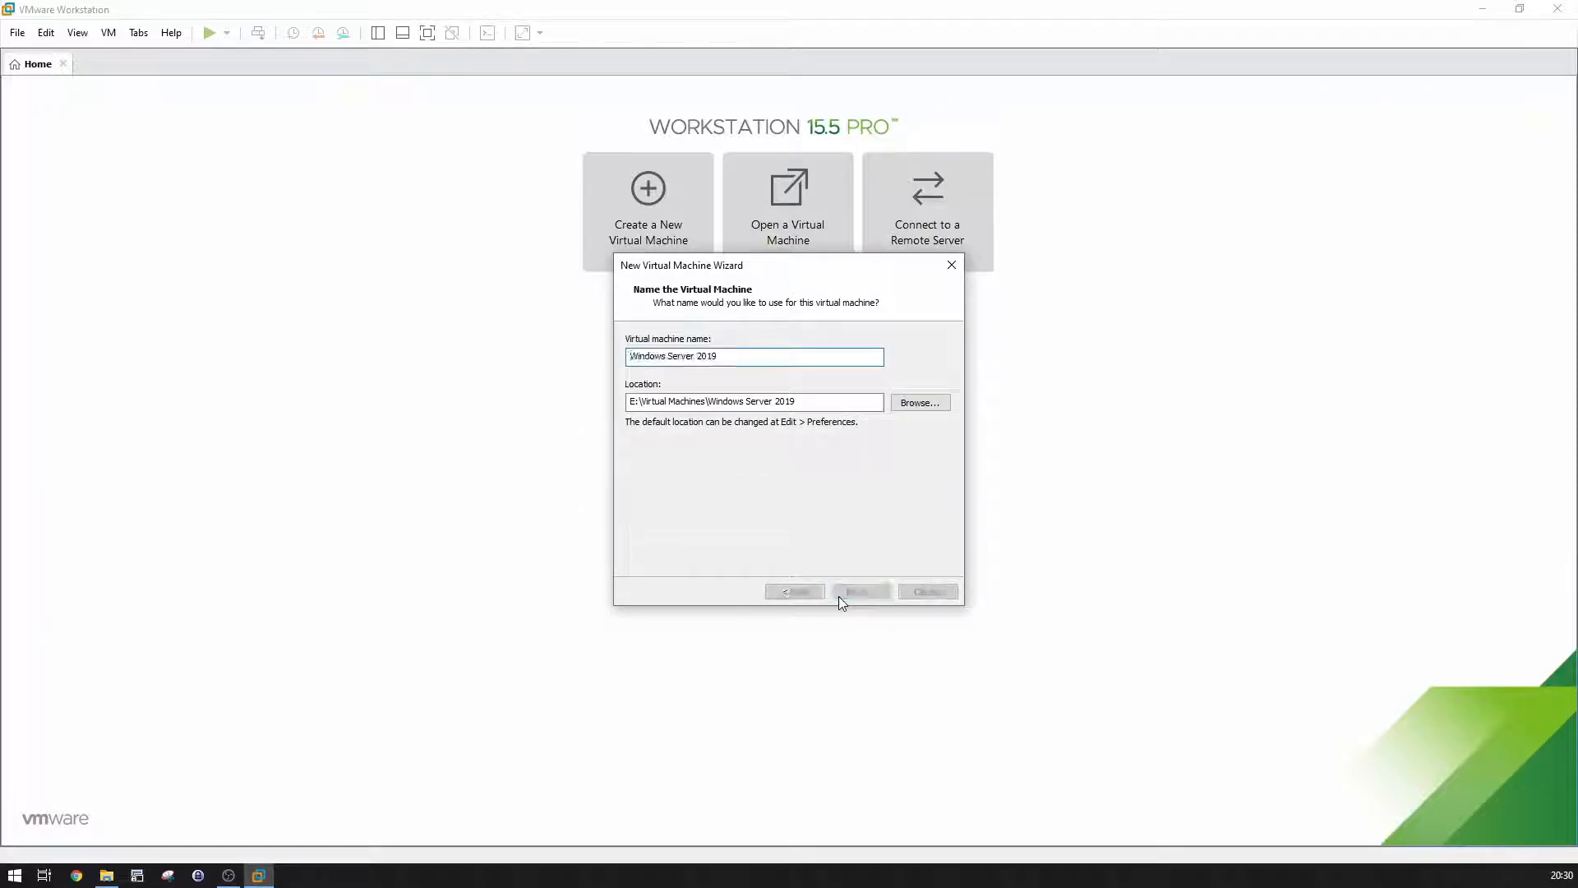
pyautogui.click(839, 595)
pyautogui.click(838, 595)
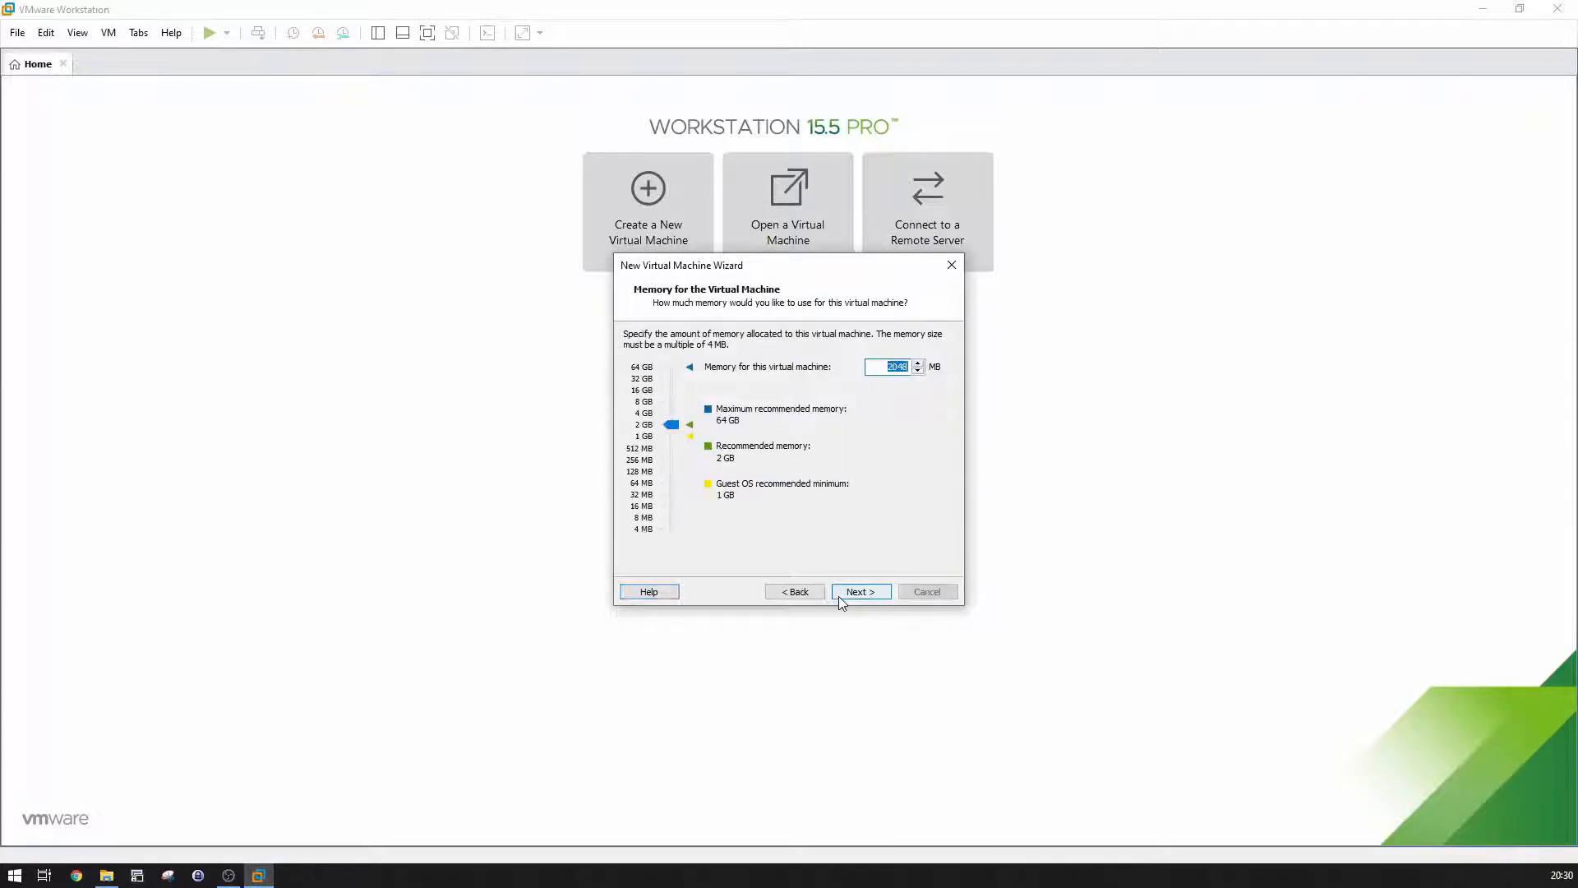
# Step: Keep 2048 MB memory, NAT, SCSI, and a new 60 GB disk split into files
pyautogui.click(838, 593)
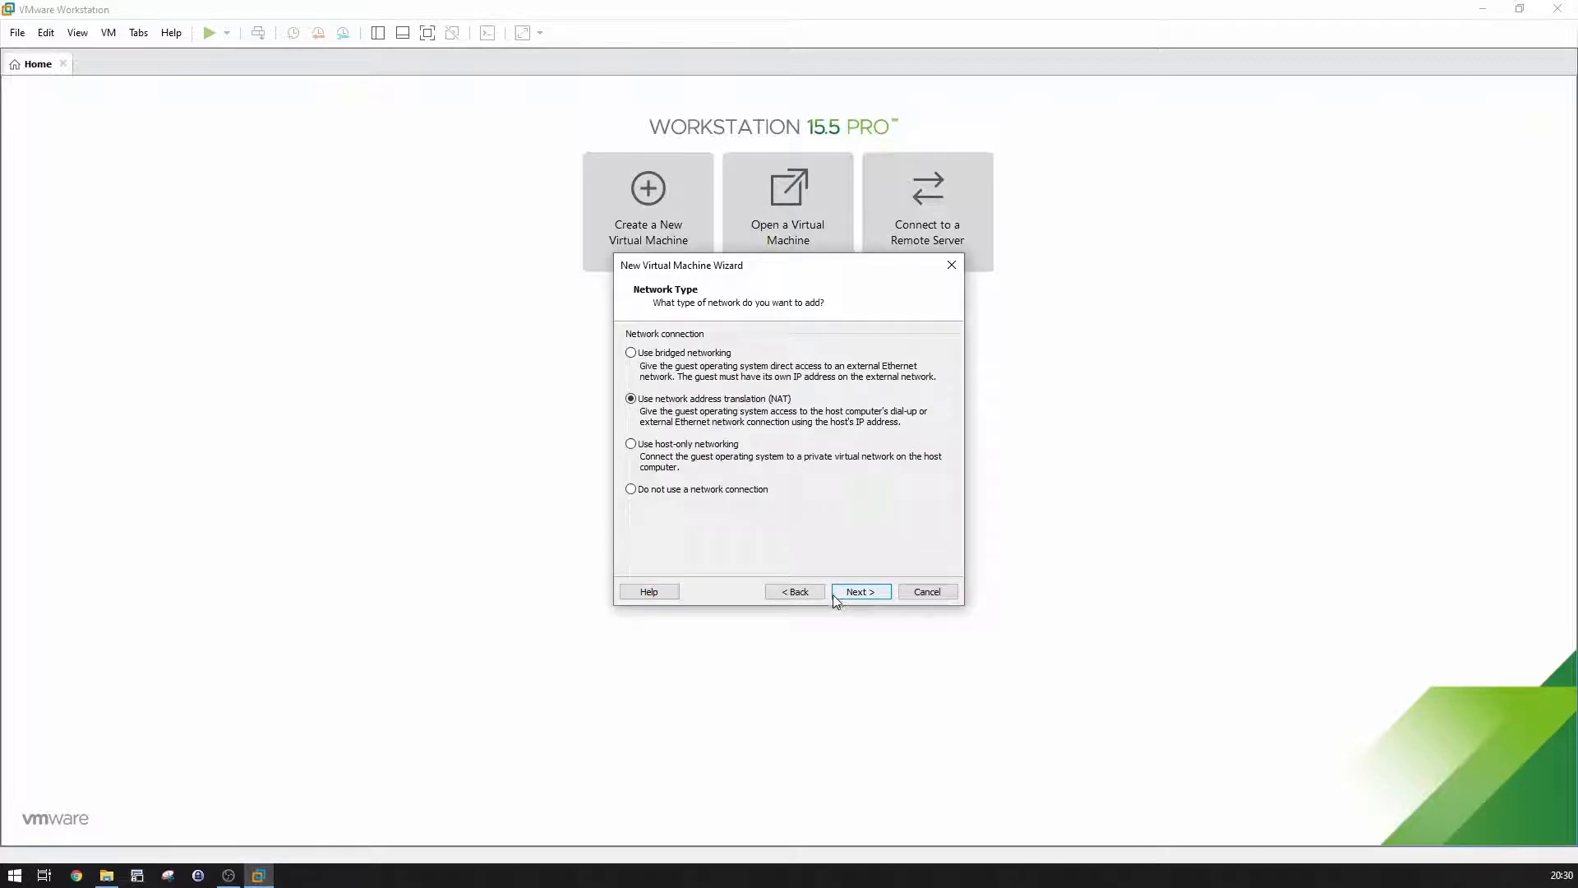
pyautogui.click(835, 594)
pyautogui.click(834, 594)
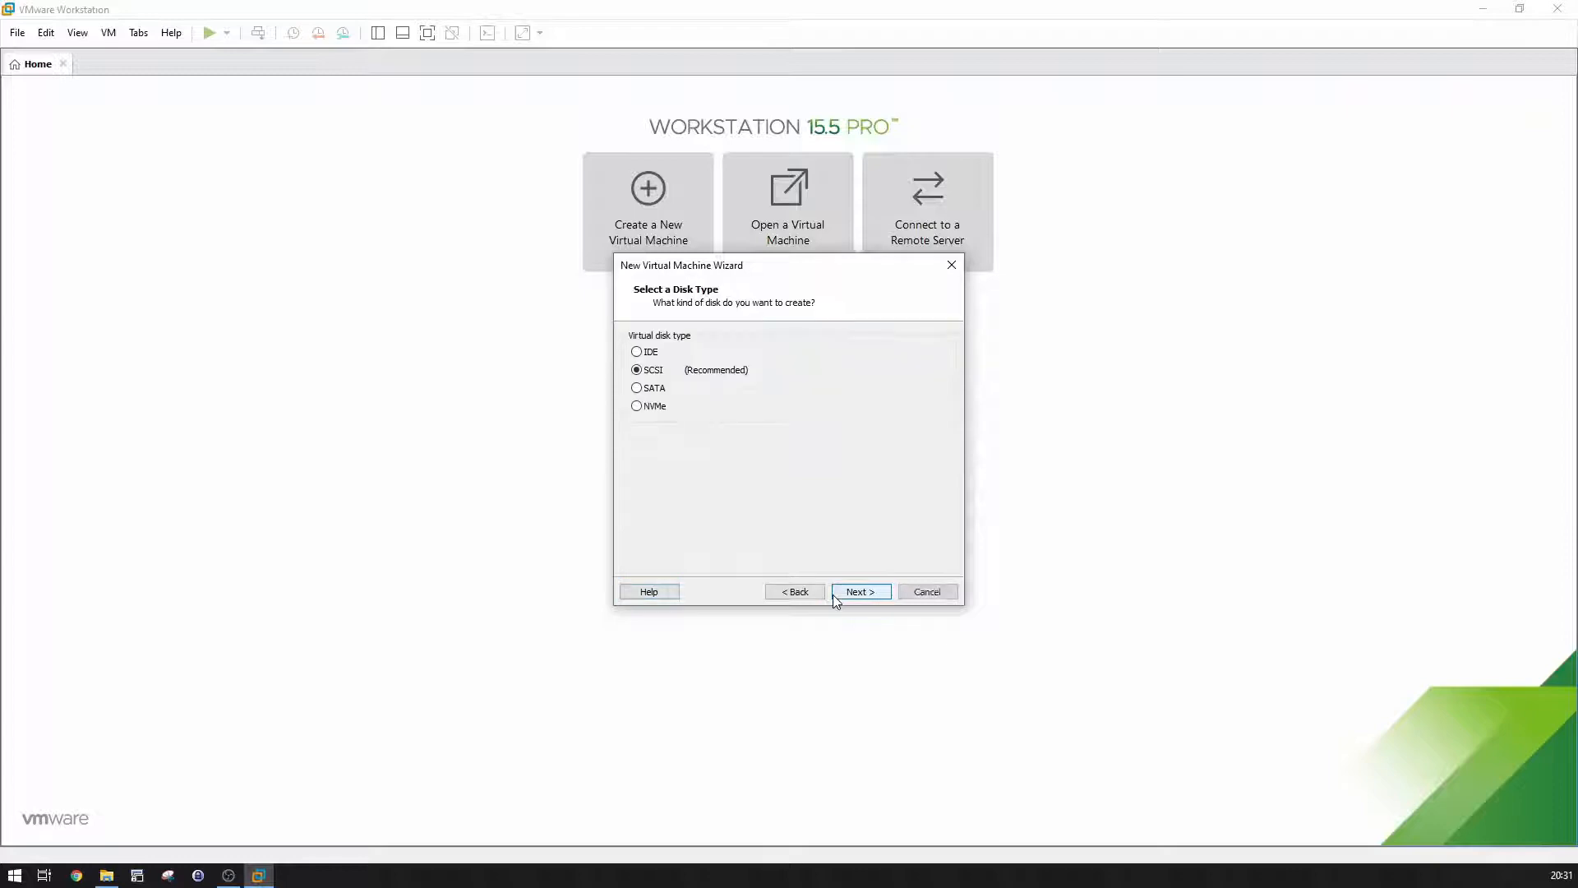
pyautogui.click(834, 593)
pyautogui.click(832, 595)
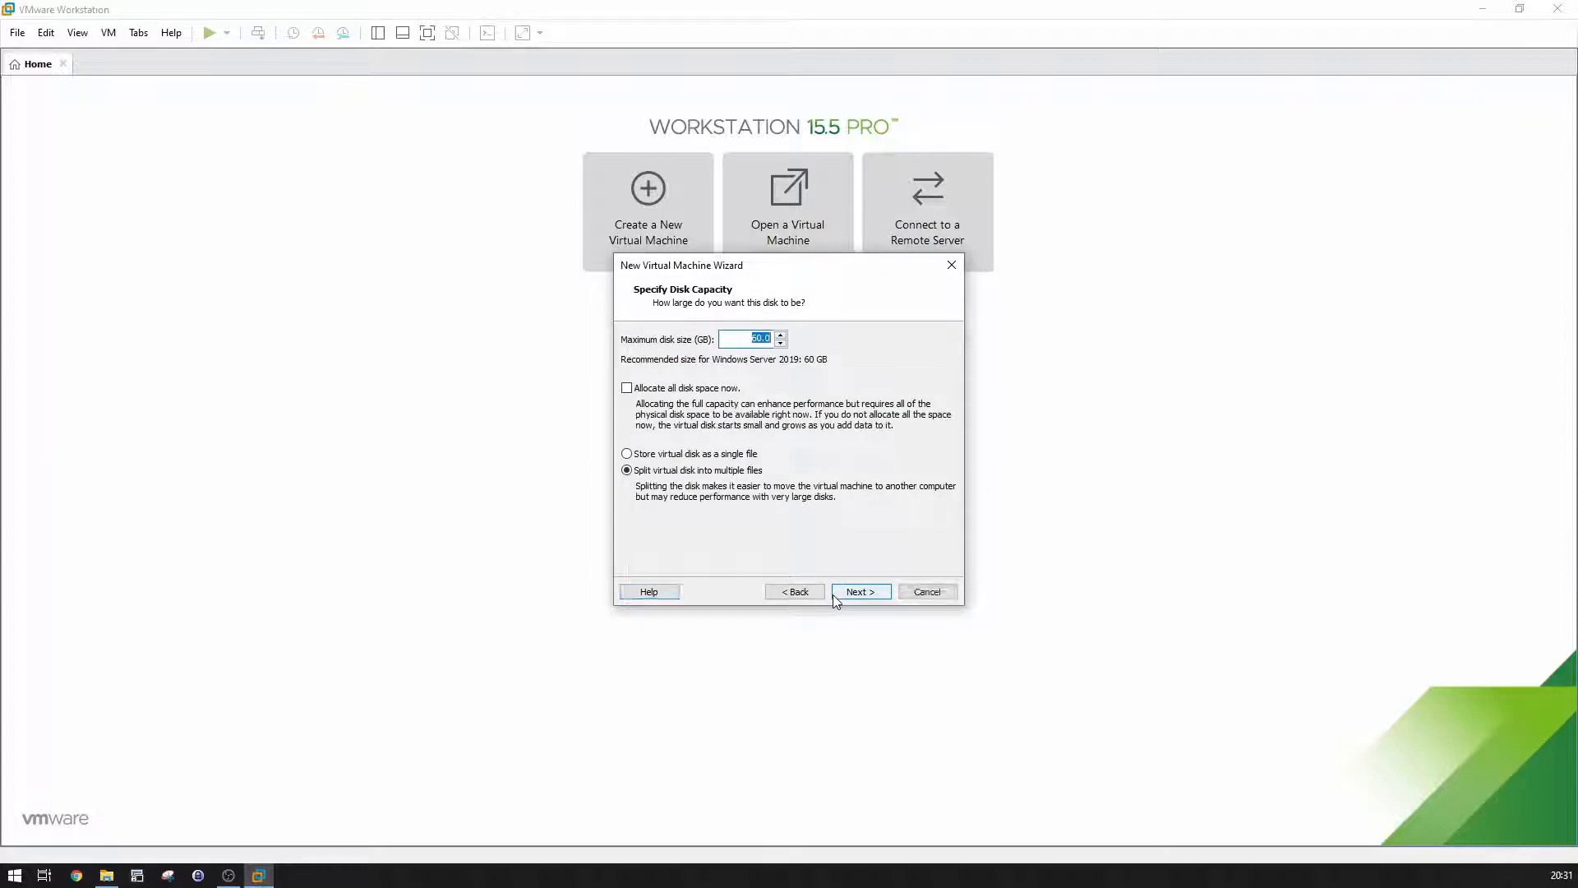
pyautogui.click(832, 594)
pyautogui.click(831, 595)
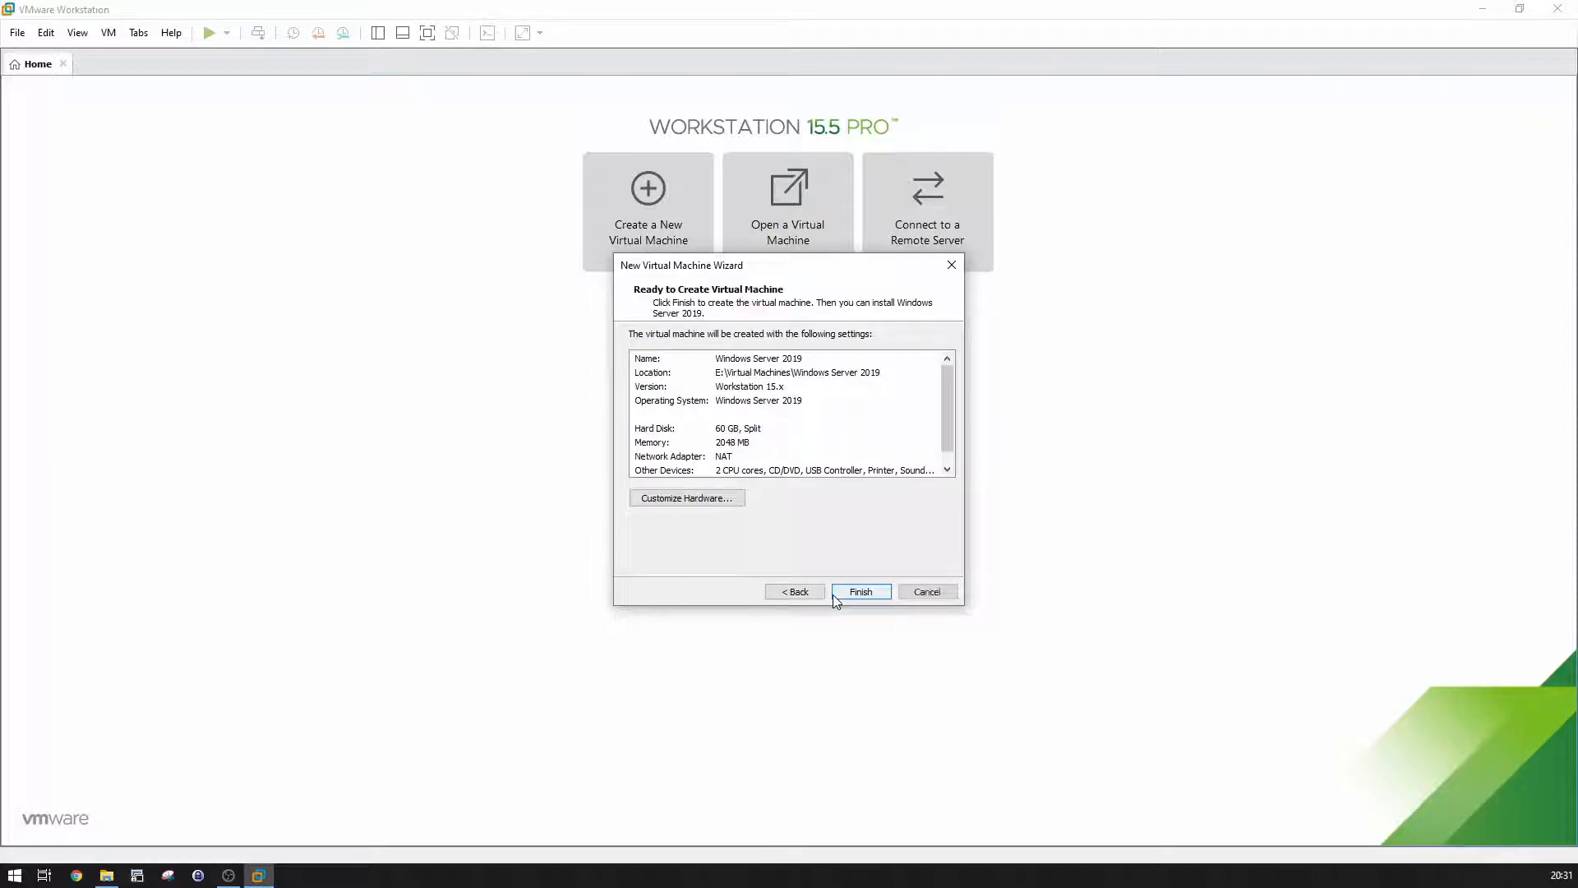
# Step: Point the VM's CD/DVD drive at the downloaded Windows Server ISO image
pyautogui.click(707, 499)
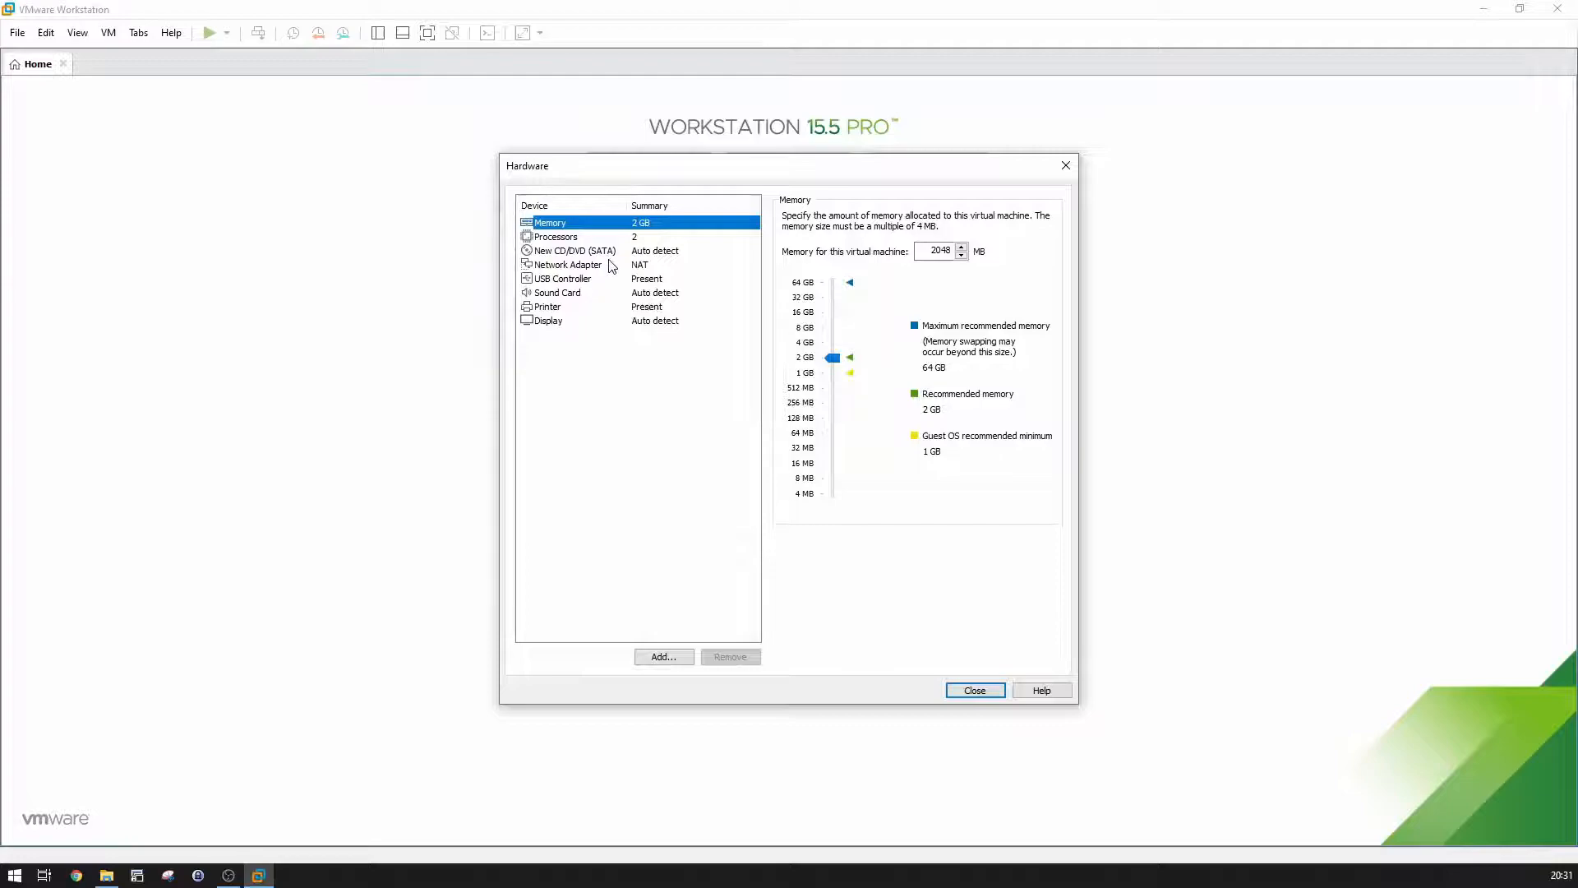
pyautogui.click(610, 252)
pyautogui.click(833, 319)
pyautogui.click(1019, 336)
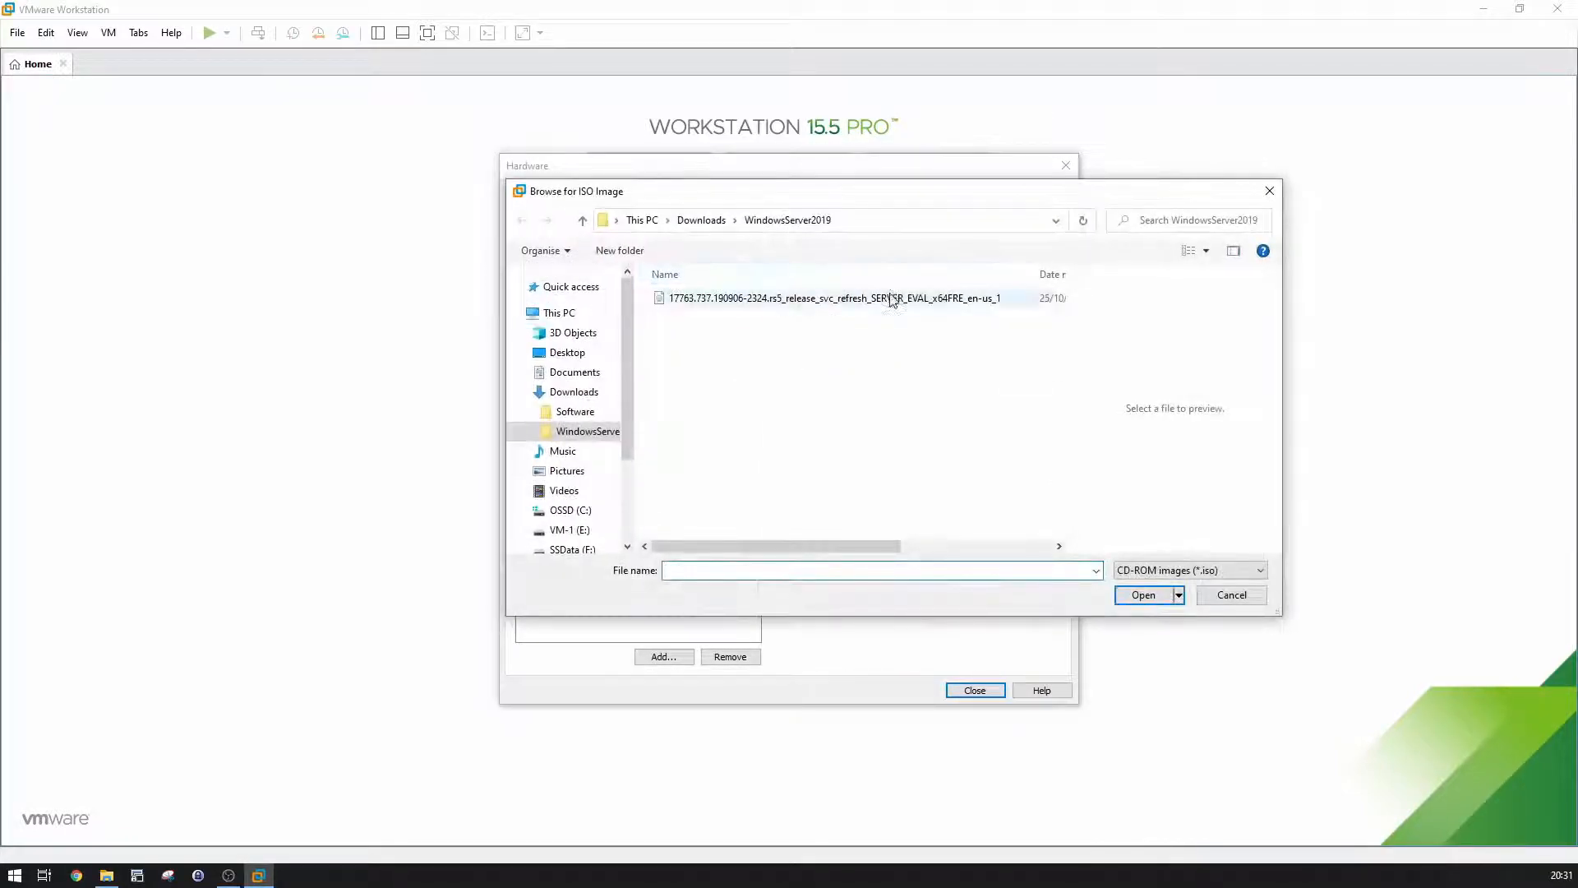
pyautogui.doubleClick(891, 298)
# Step: Connect the network adapter to Custom VMnet10 (NAT) and return to the summary
pyautogui.click(606, 265)
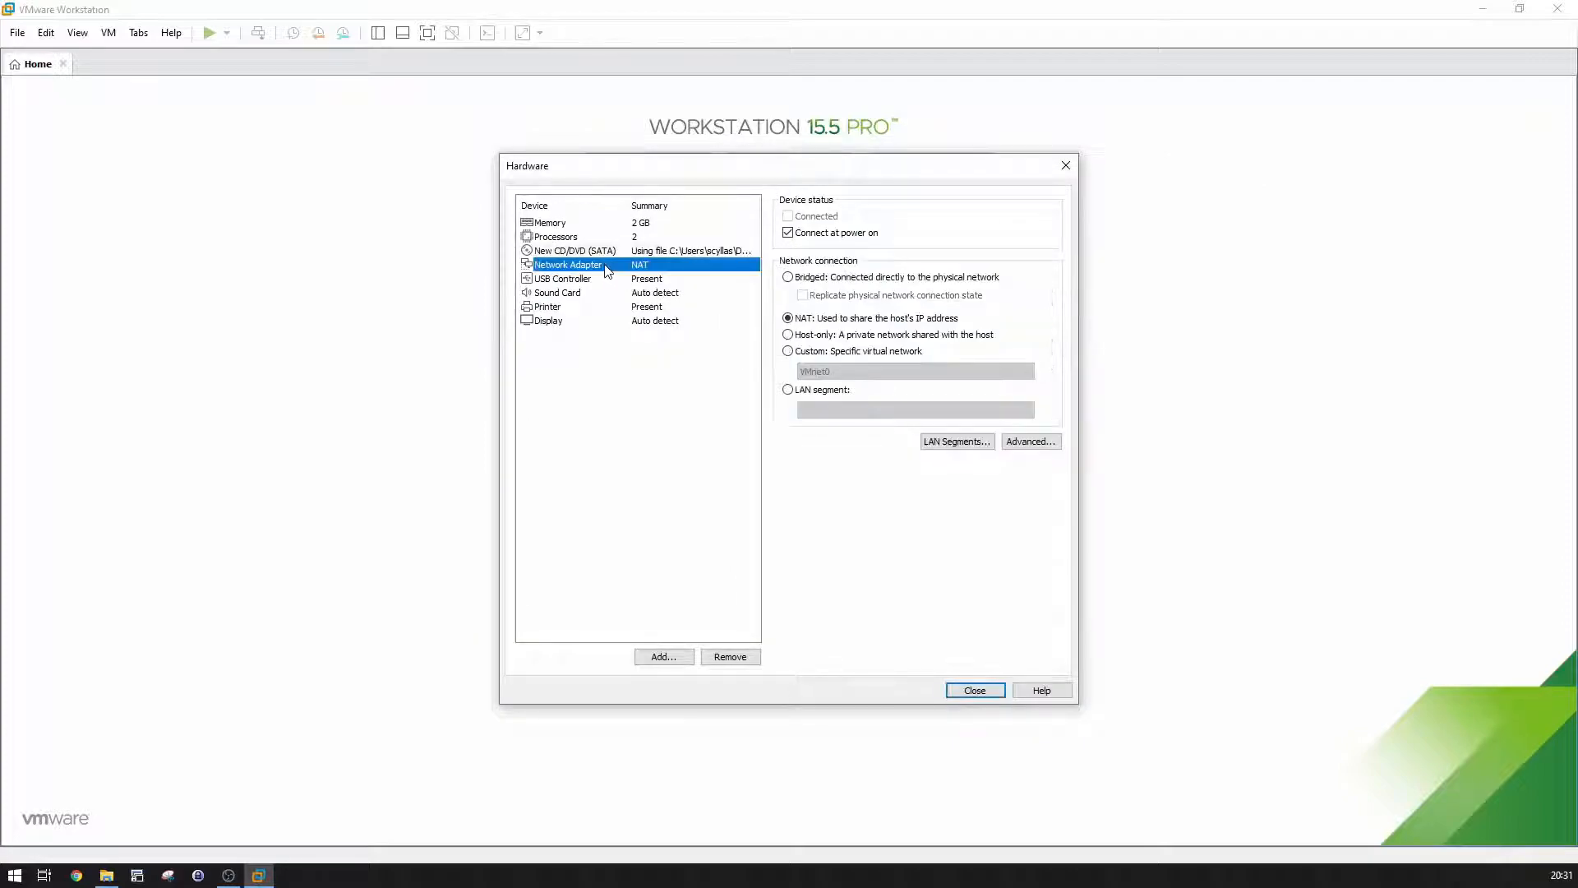
pyautogui.click(814, 355)
pyautogui.click(822, 372)
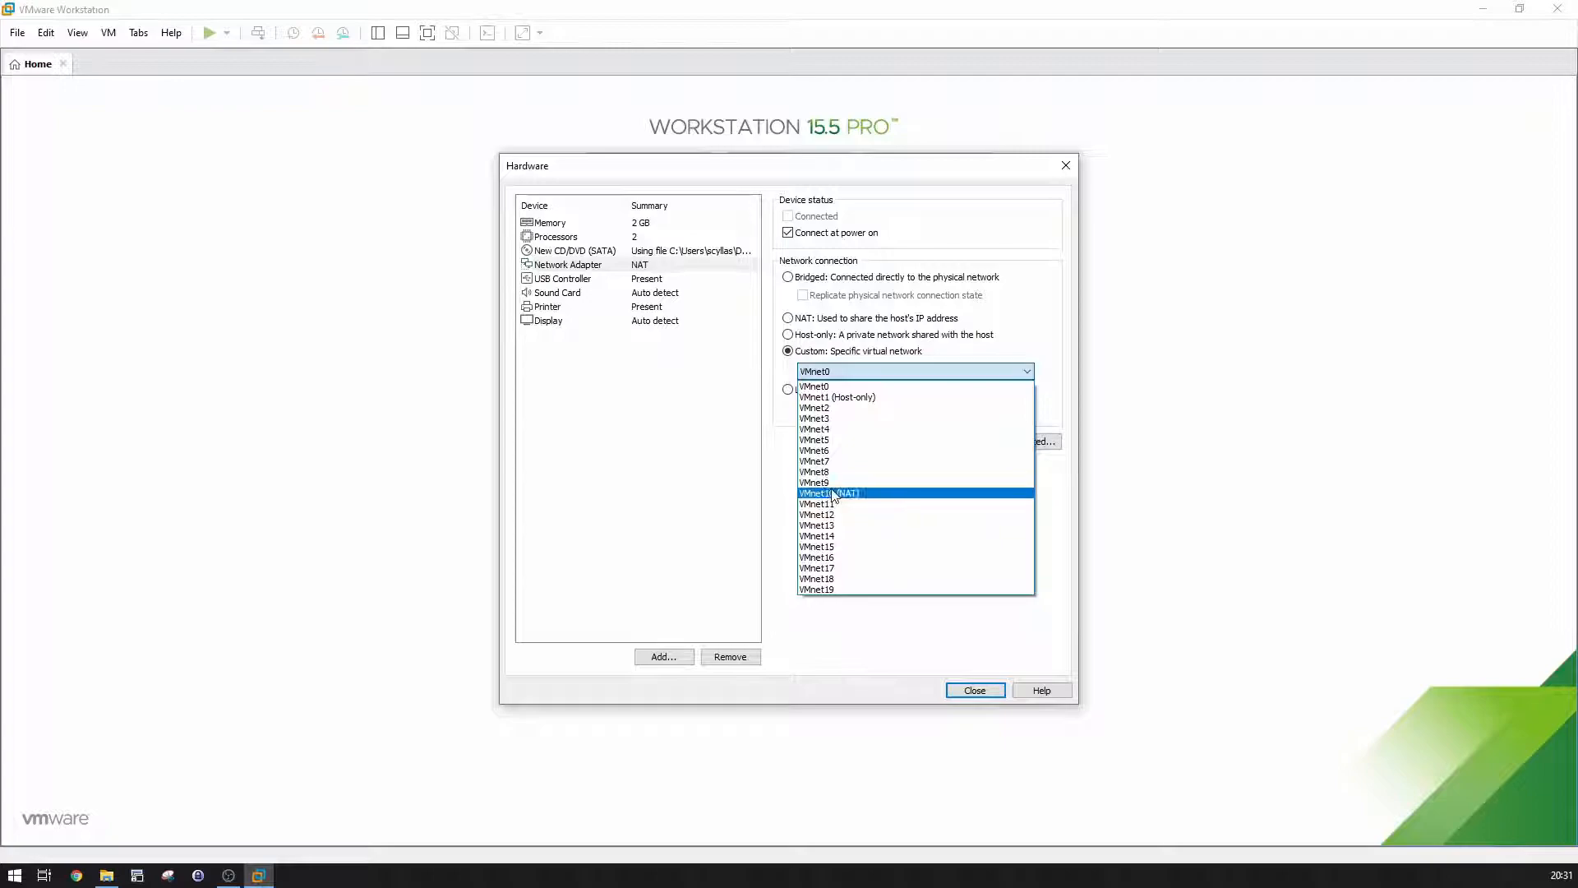
pyautogui.click(834, 493)
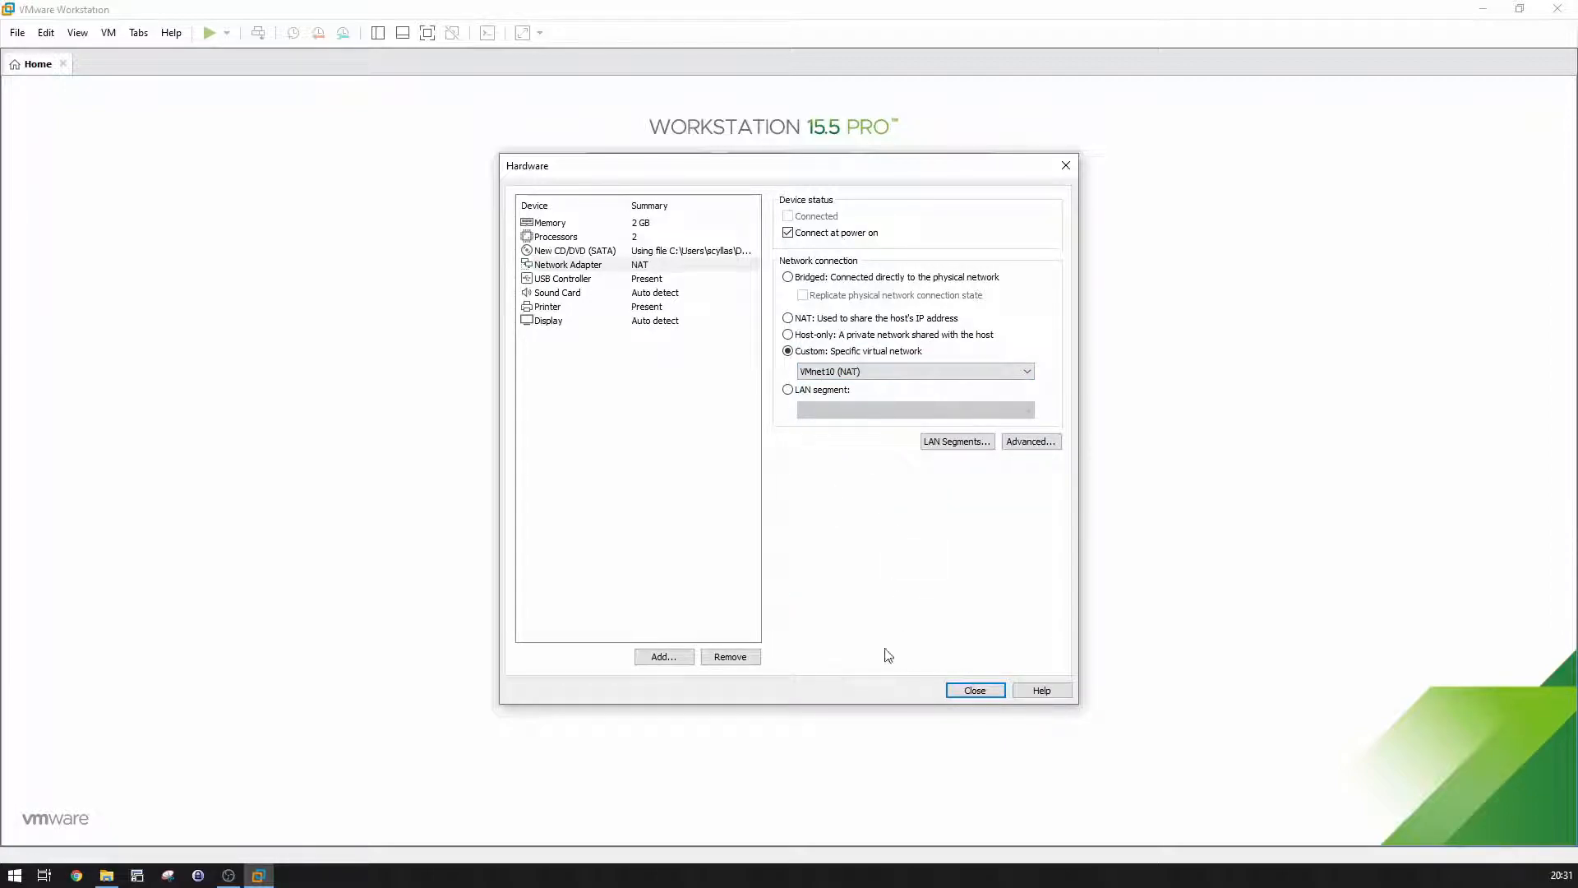
pyautogui.click(959, 691)
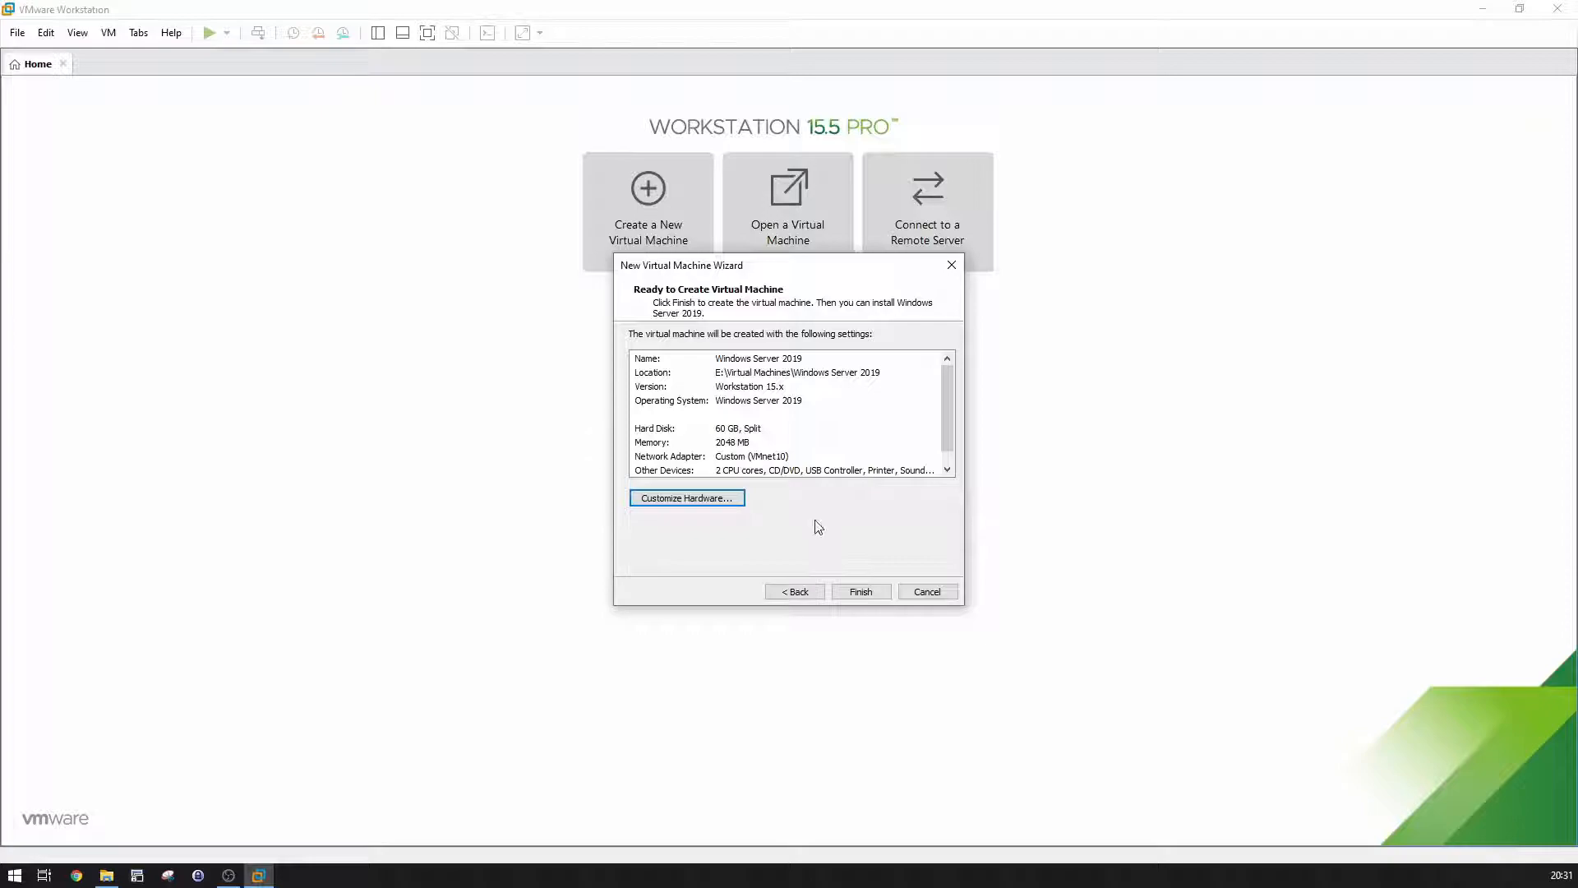
# Step: Finish the wizard, power on the Windows Server 2019 VM, and boot it from the ISO
pyautogui.click(861, 591)
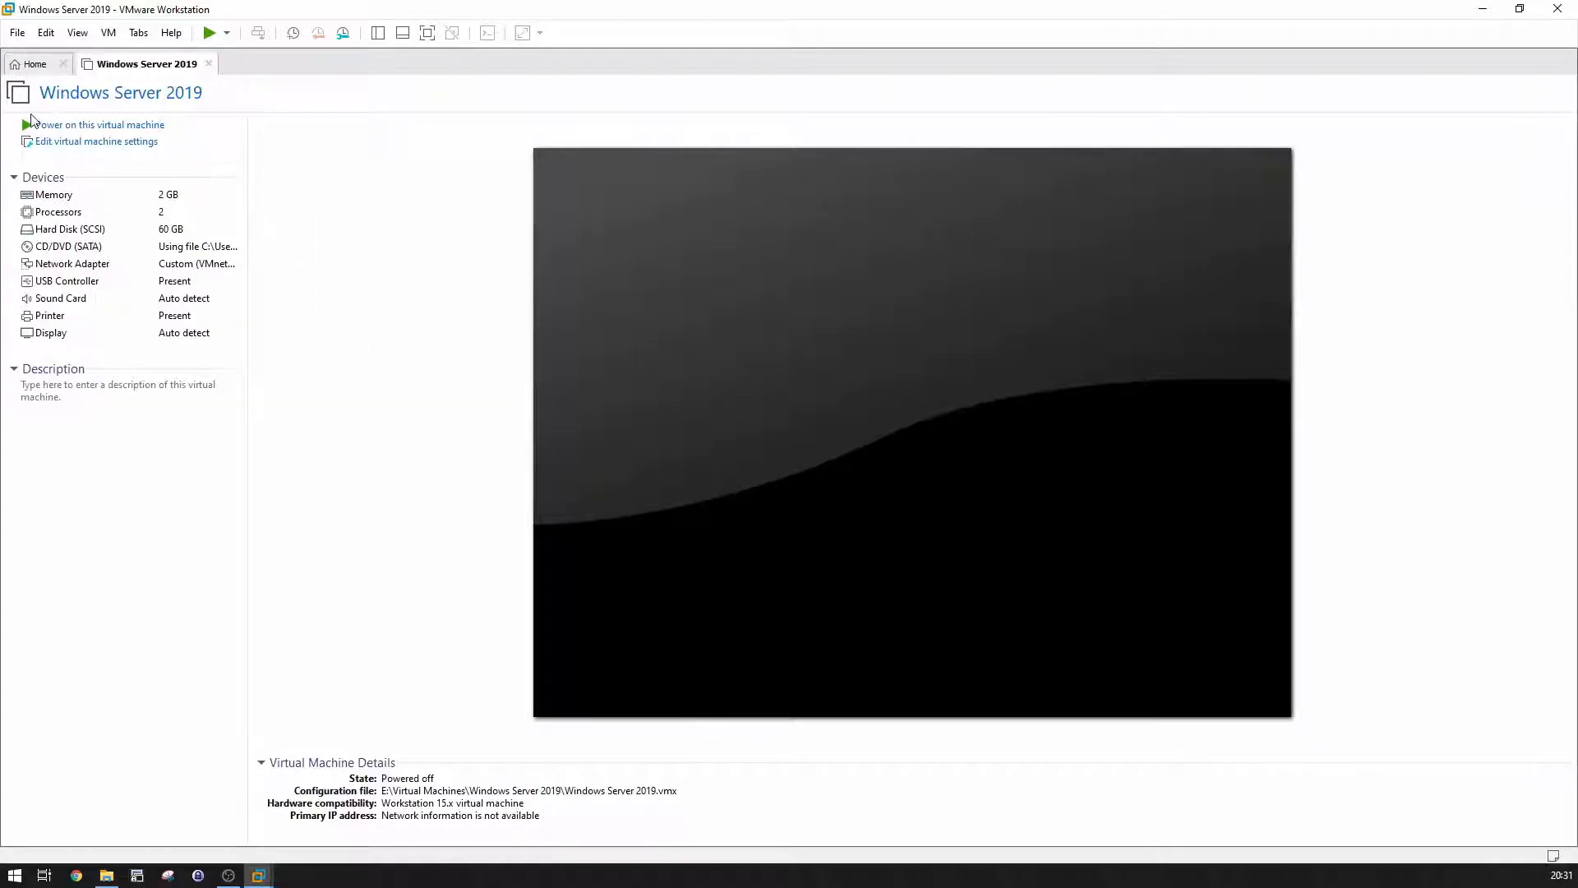
pyautogui.click(87, 130)
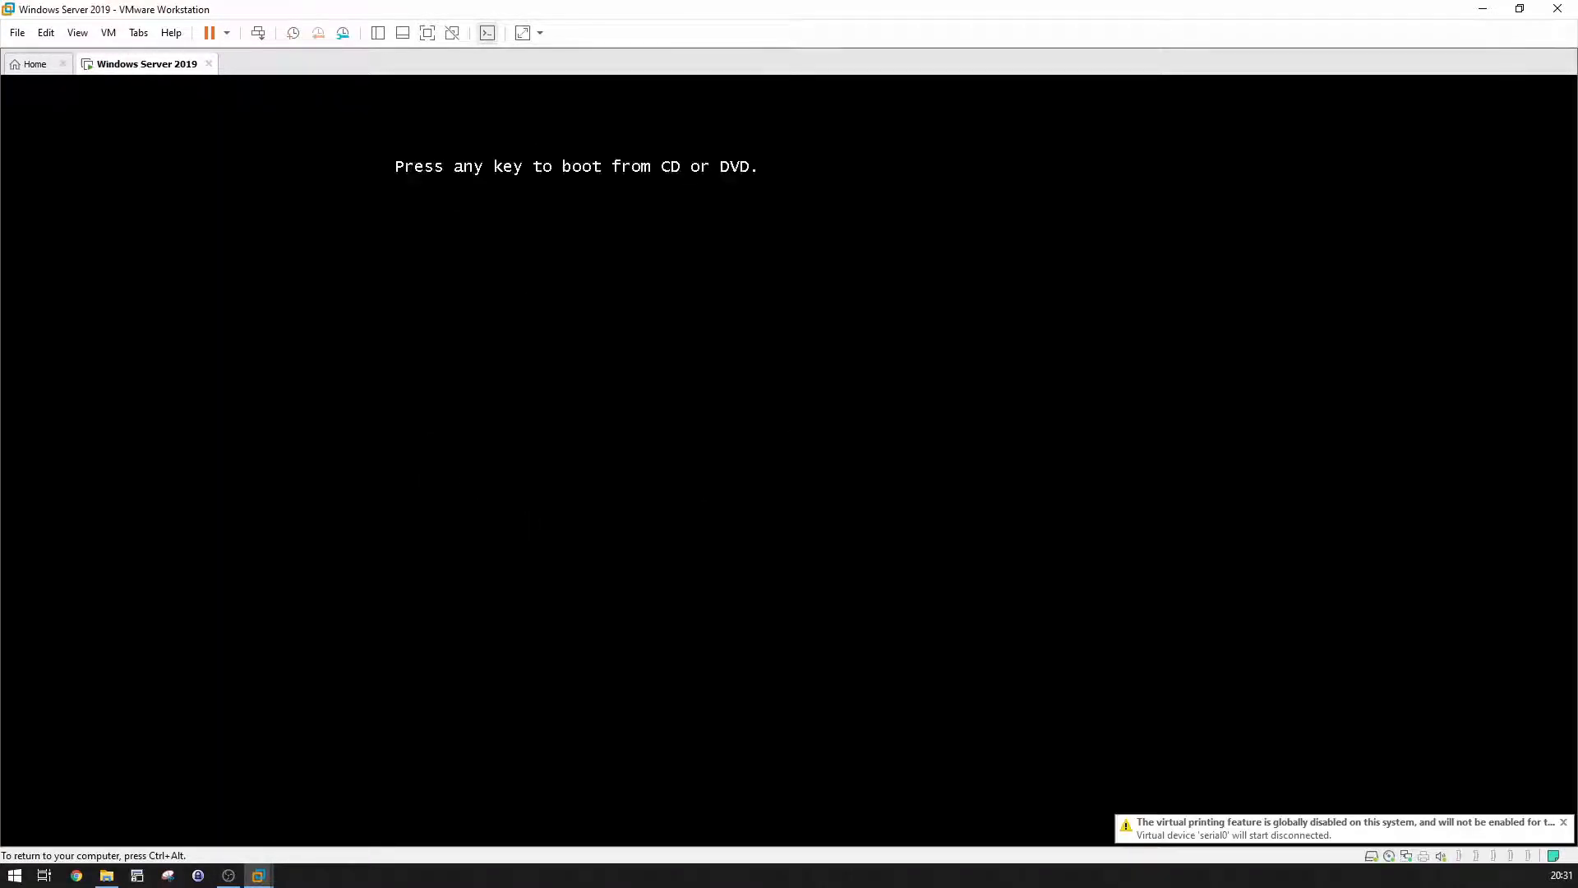
pyautogui.press('Return')
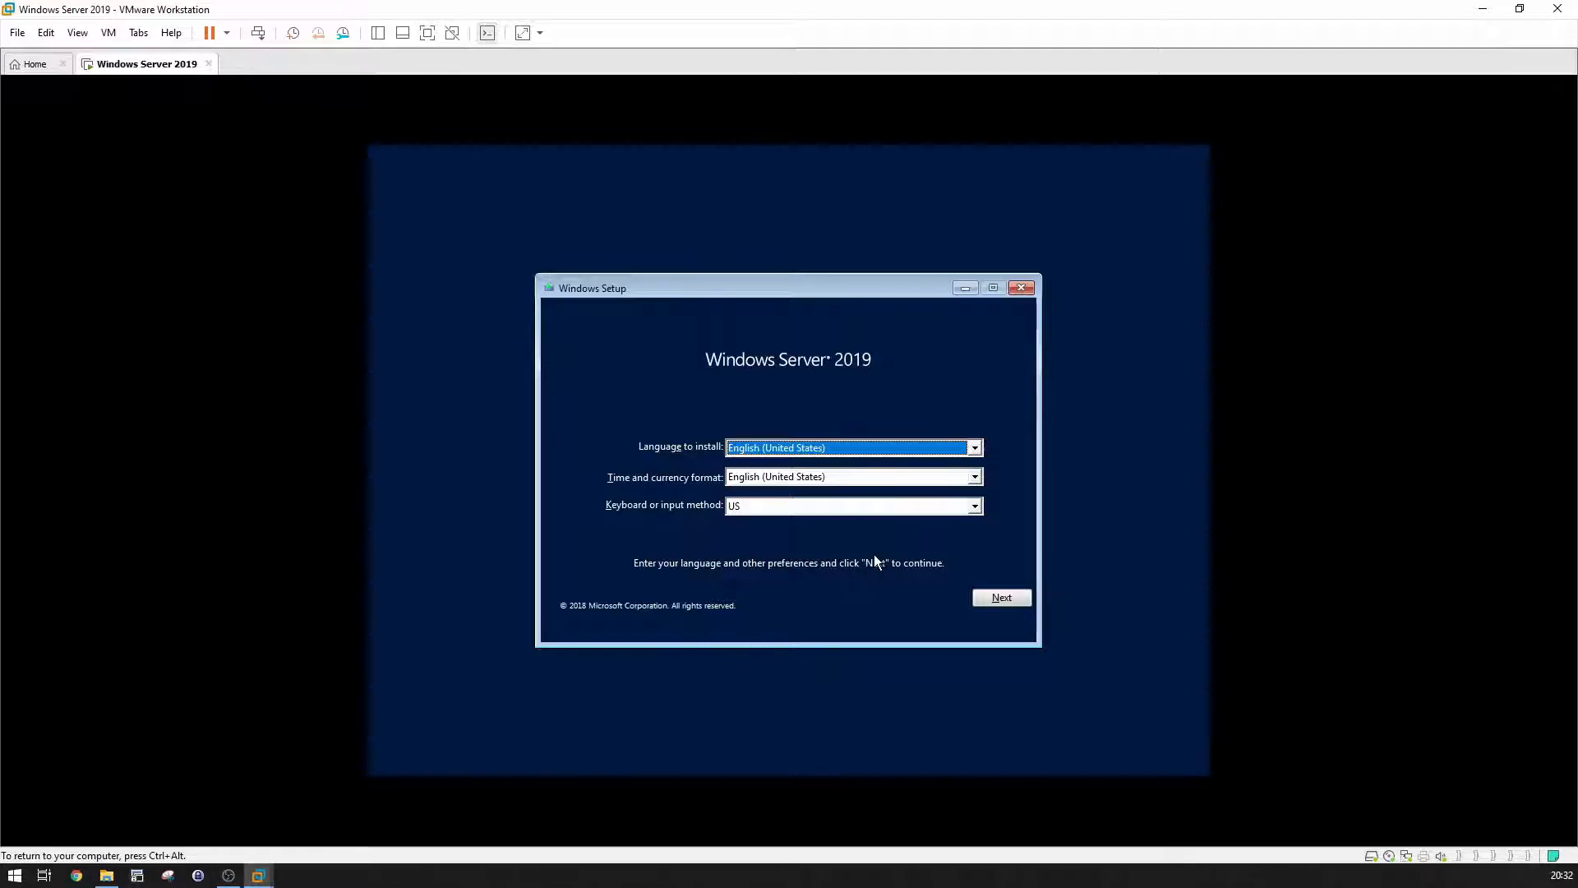
# Step: Start Setup with default language, choose Standard Evaluation (Desktop Experience), and accept the license
pyautogui.click(999, 598)
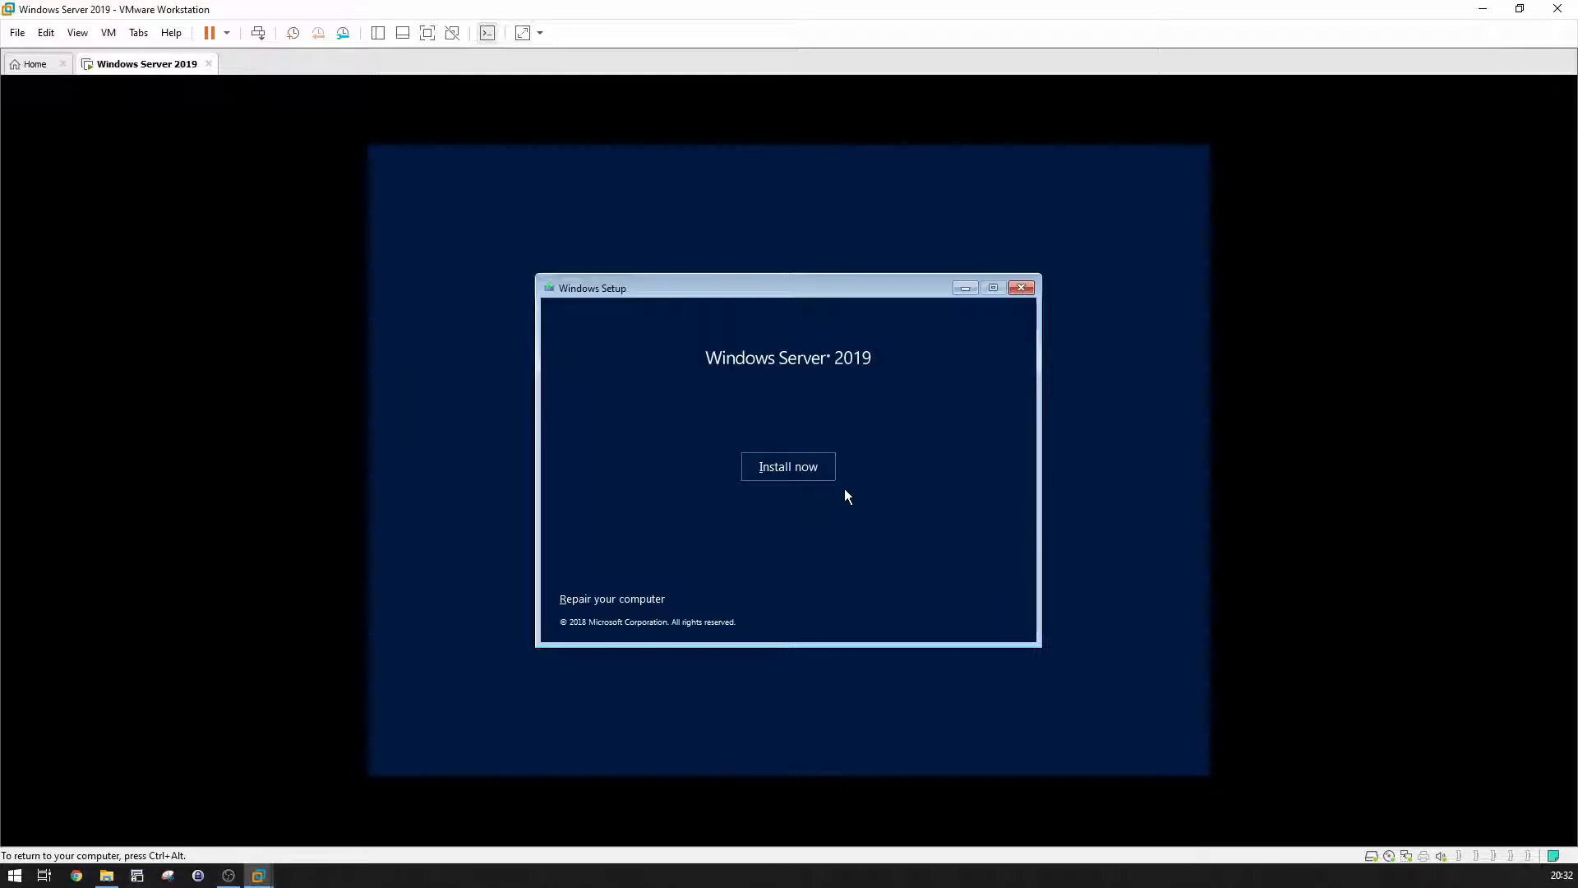
pyautogui.click(820, 470)
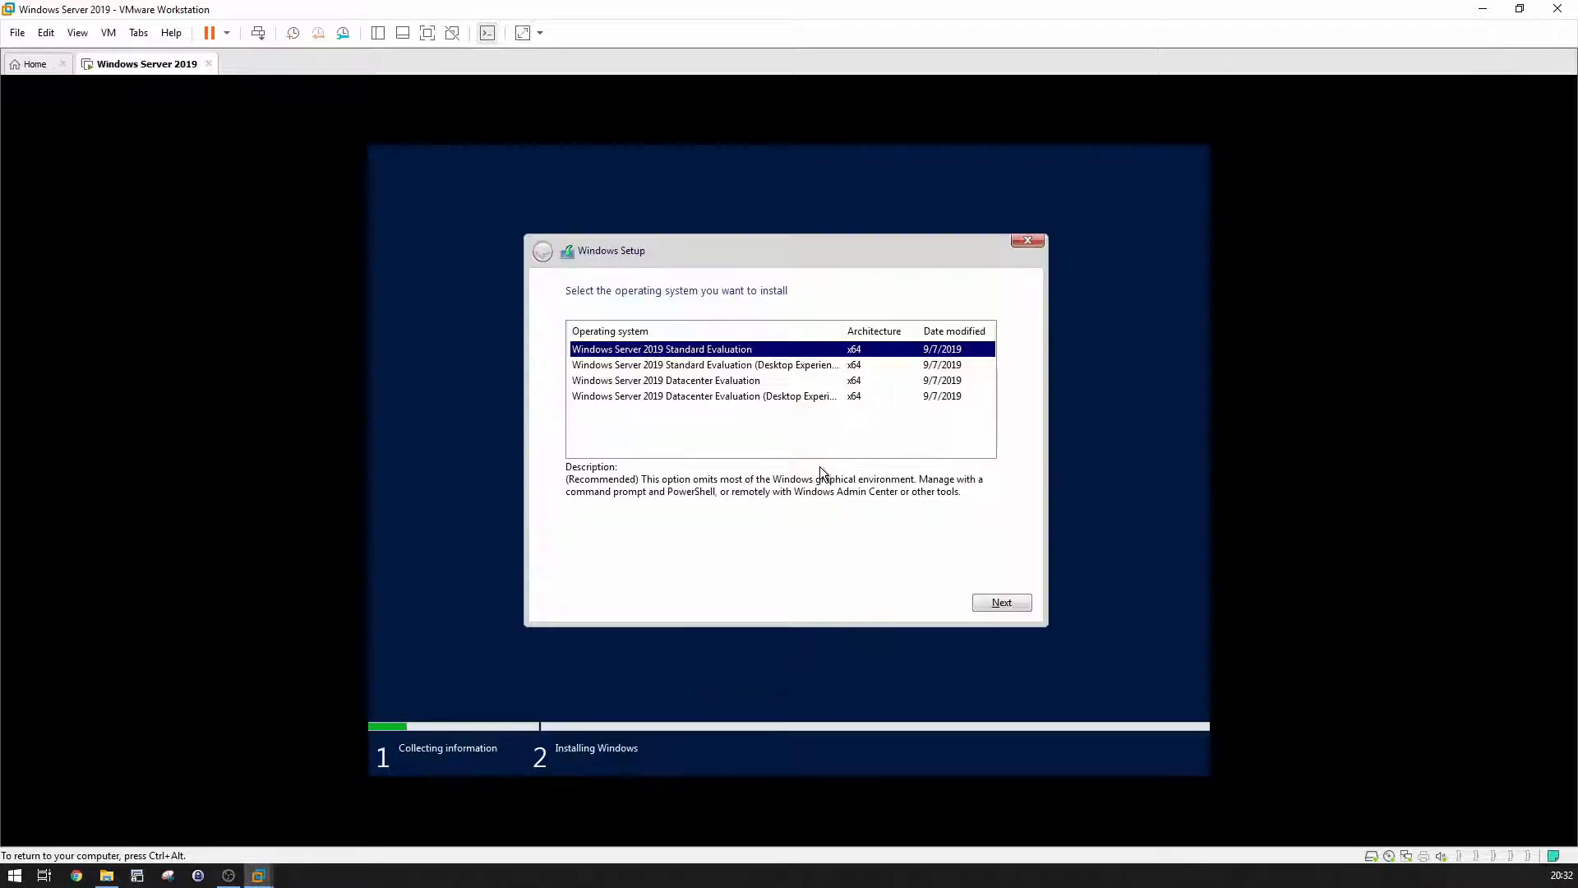
pyautogui.click(764, 367)
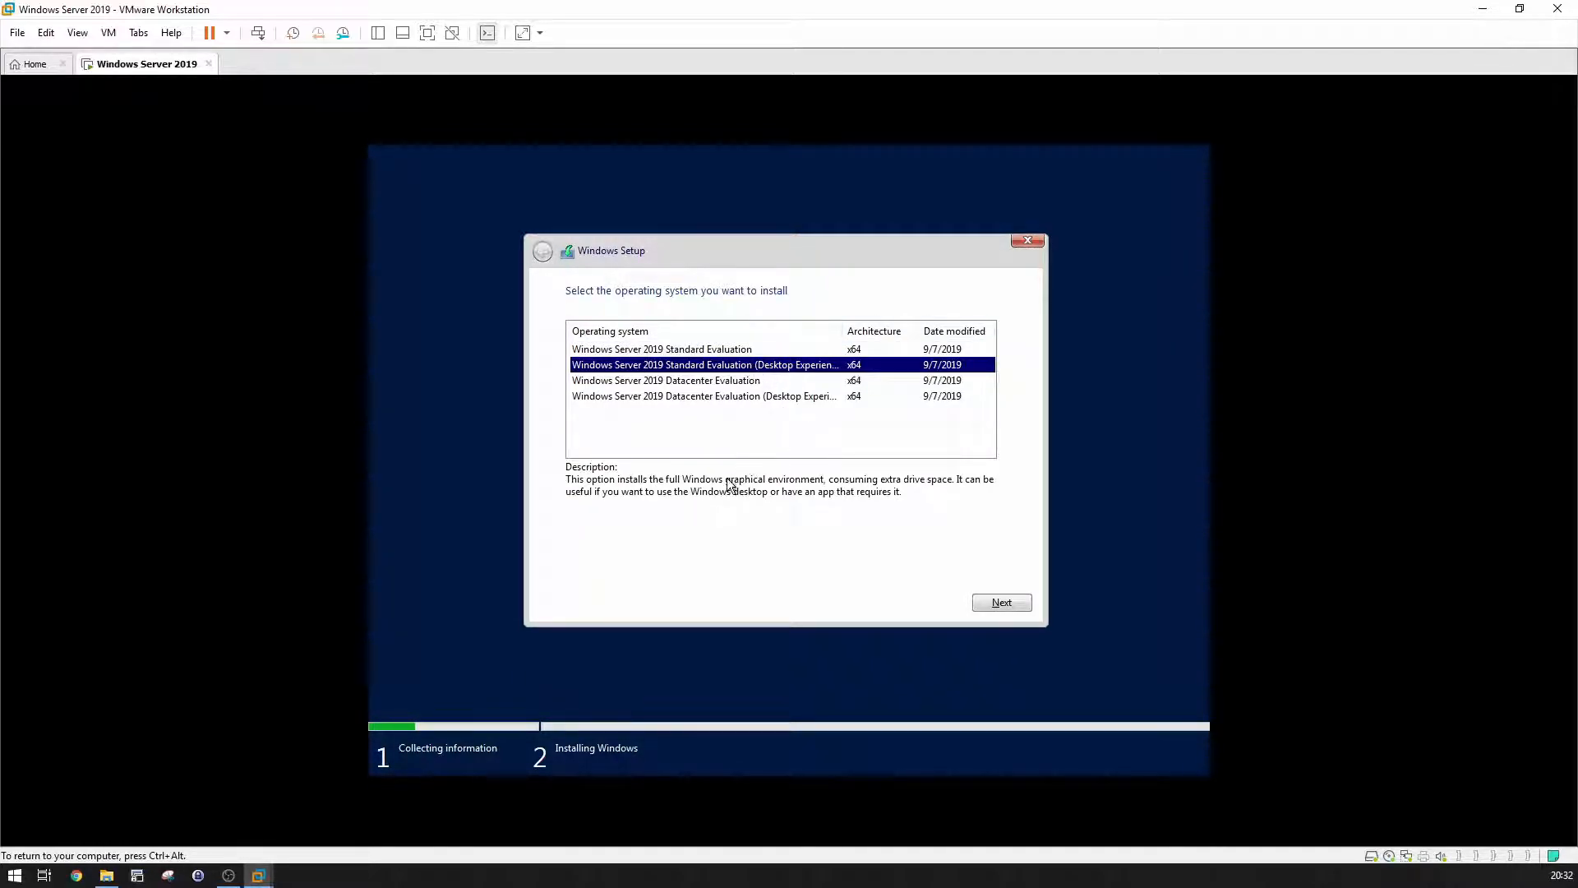
pyautogui.click(991, 603)
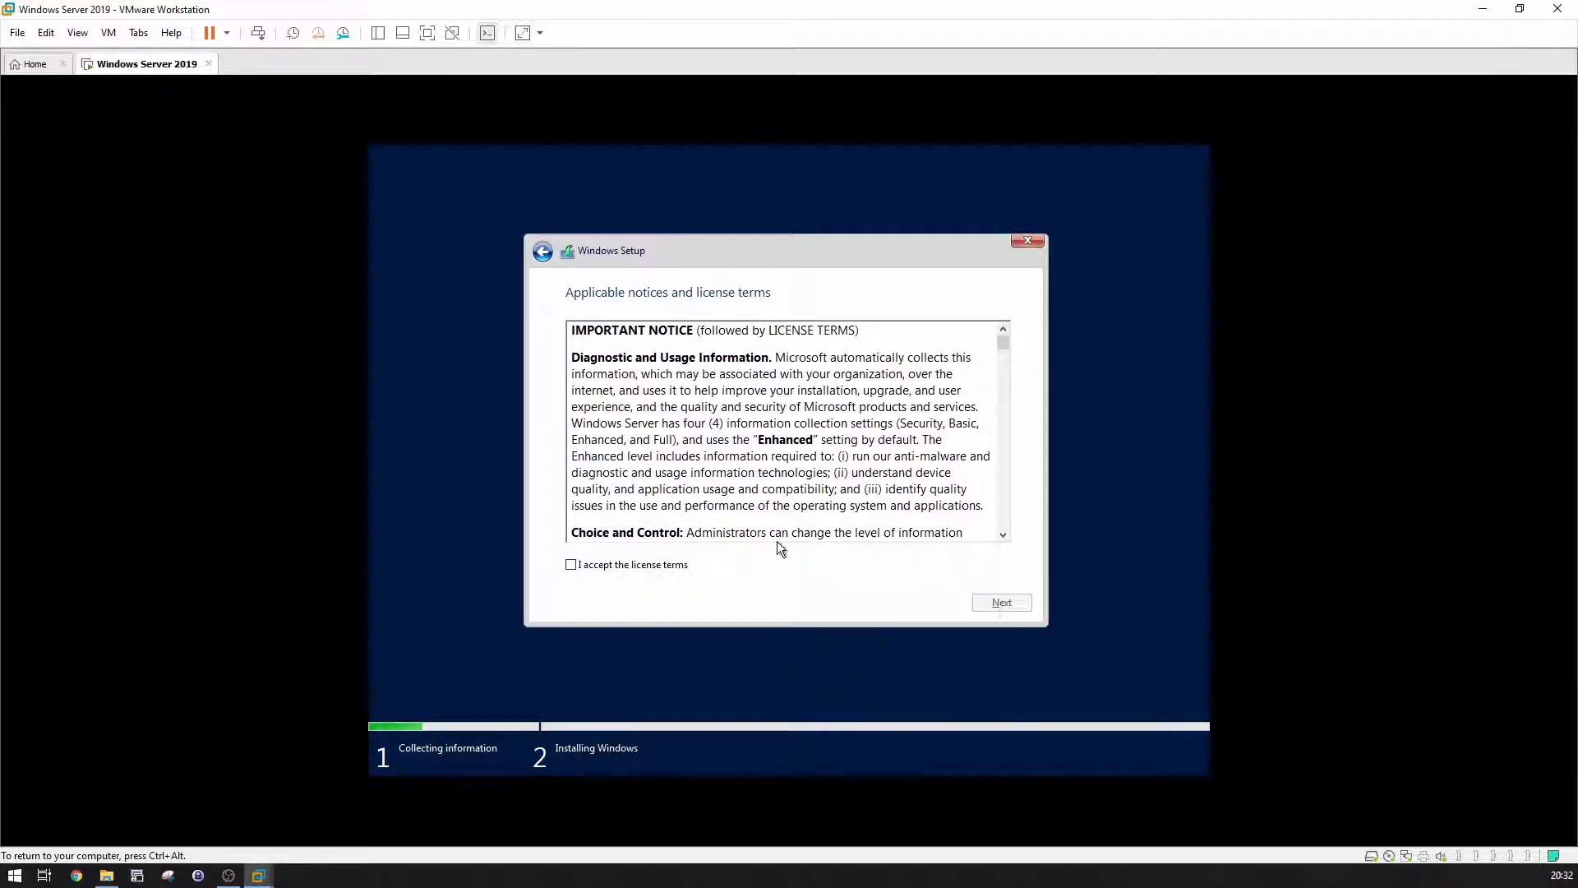
pyautogui.click(648, 565)
pyautogui.click(1002, 608)
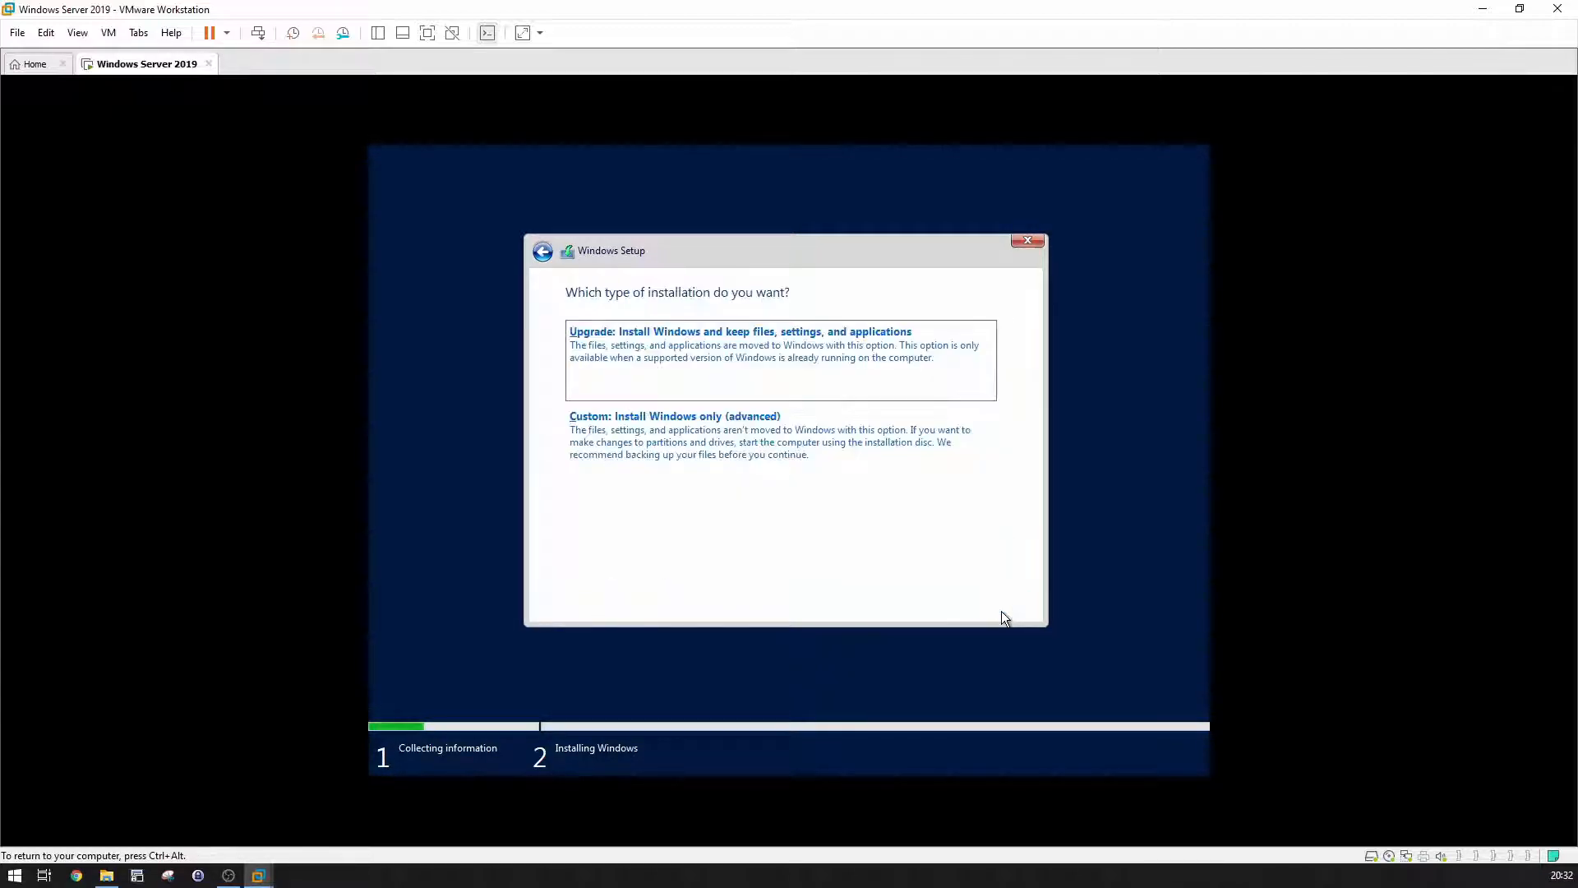
# Step: Choose Custom install, create a full-size new partition, and install onto Partition 4
pyautogui.click(684, 428)
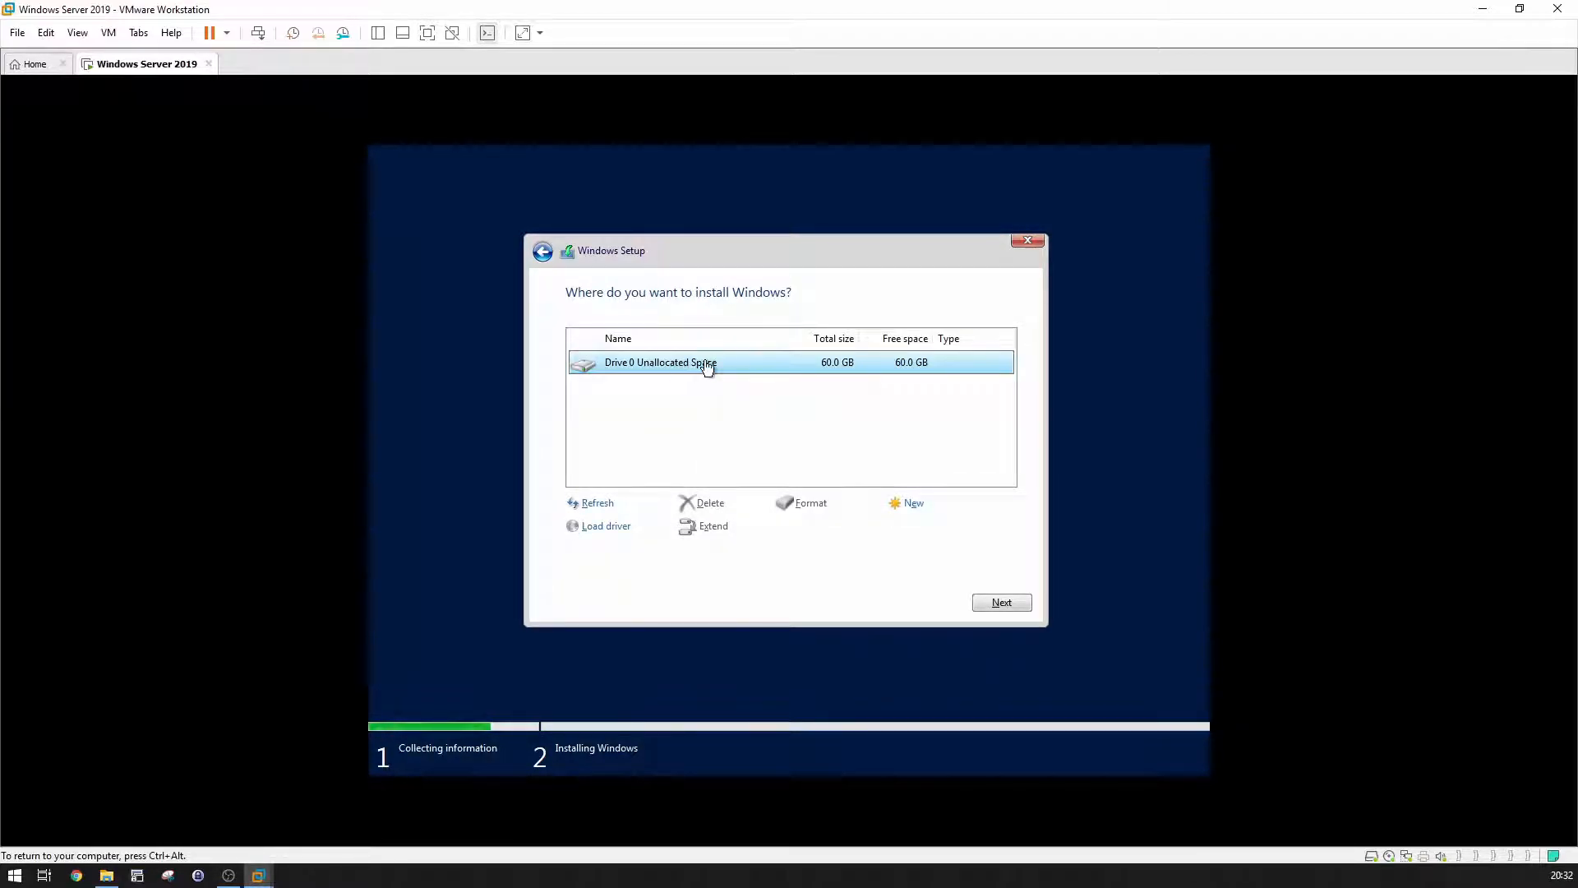
pyautogui.click(914, 505)
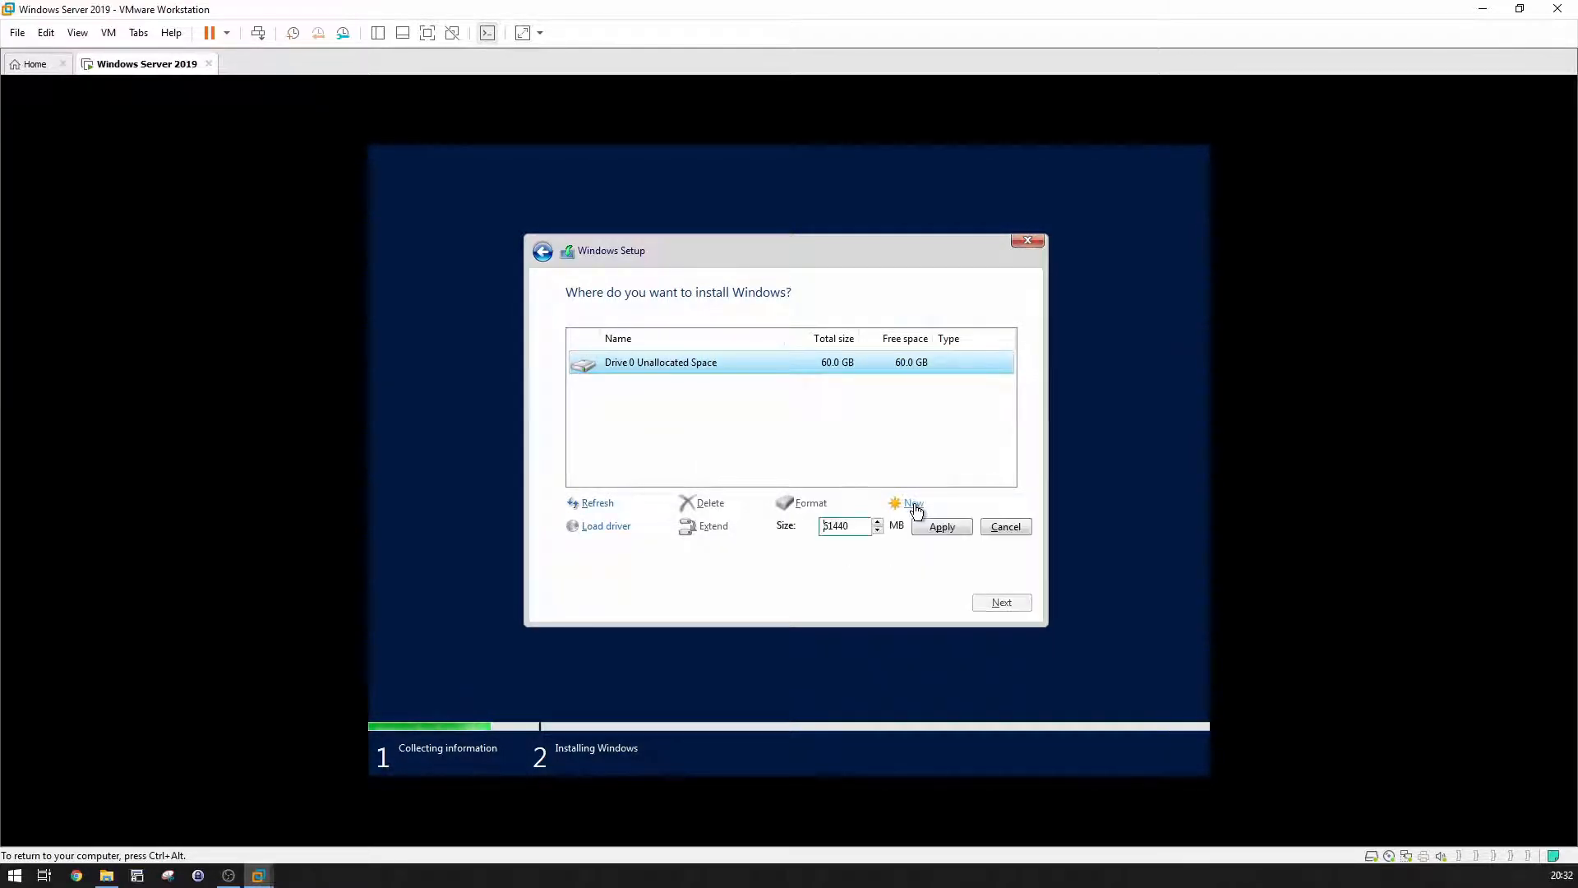
pyautogui.click(940, 526)
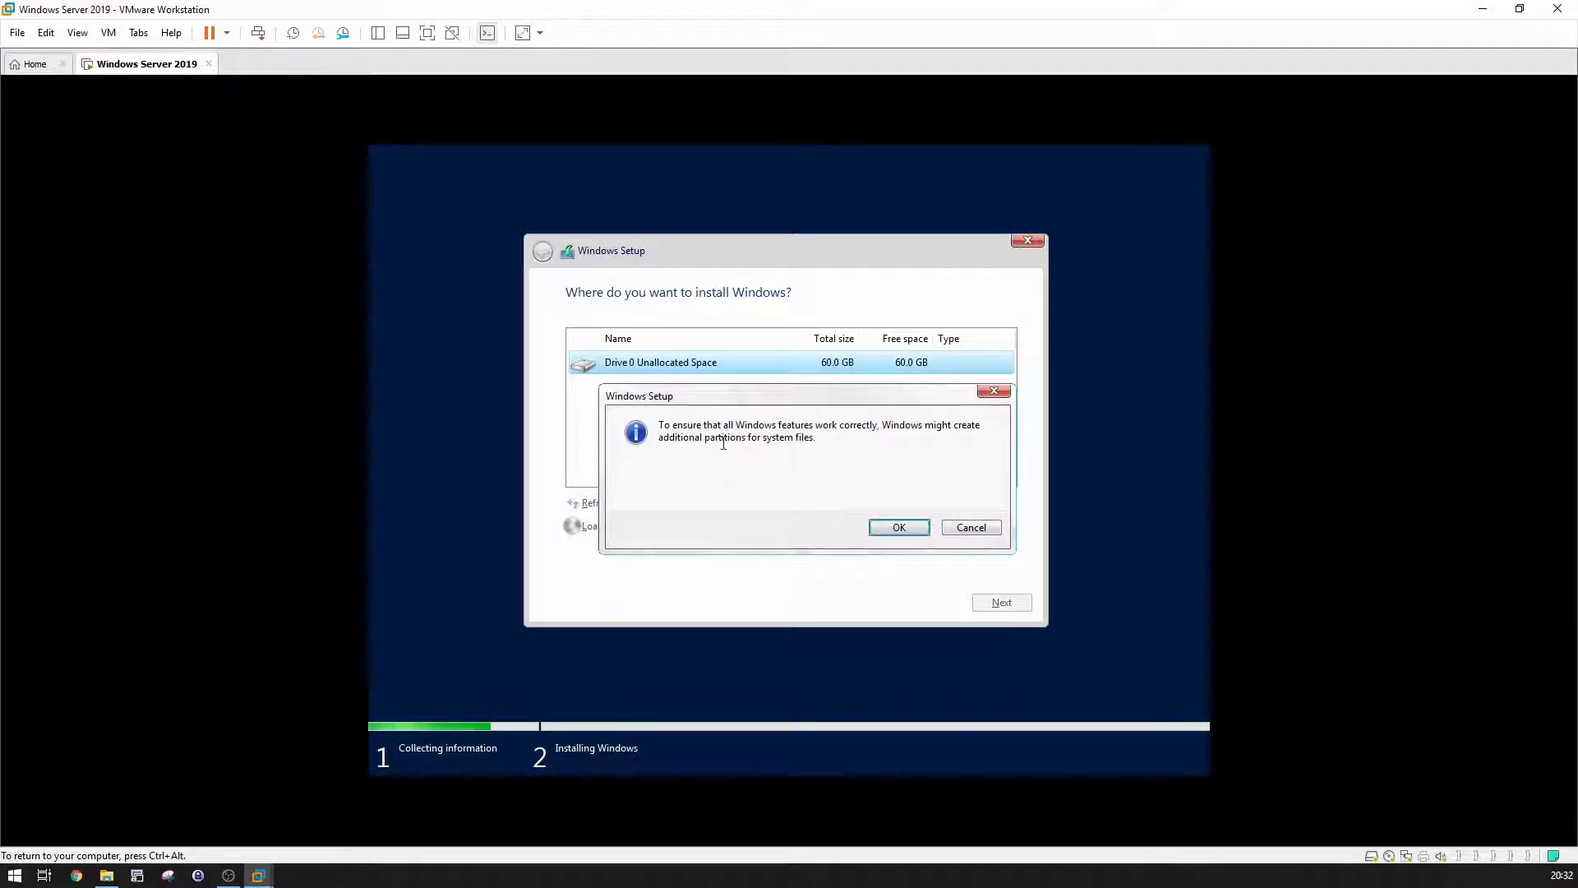
pyautogui.click(900, 531)
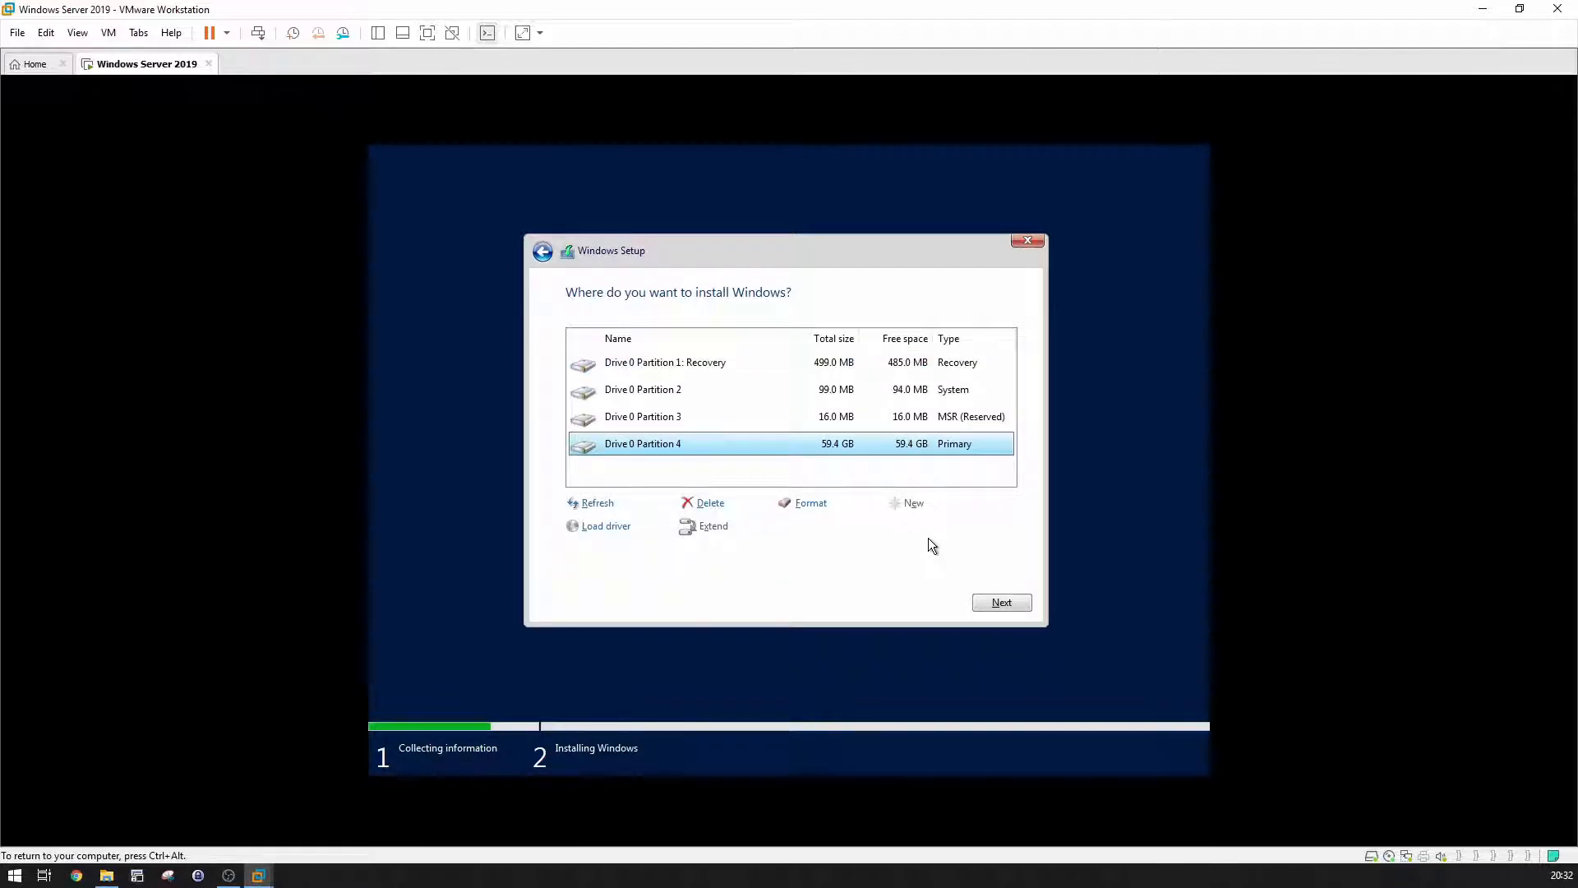
pyautogui.click(1004, 602)
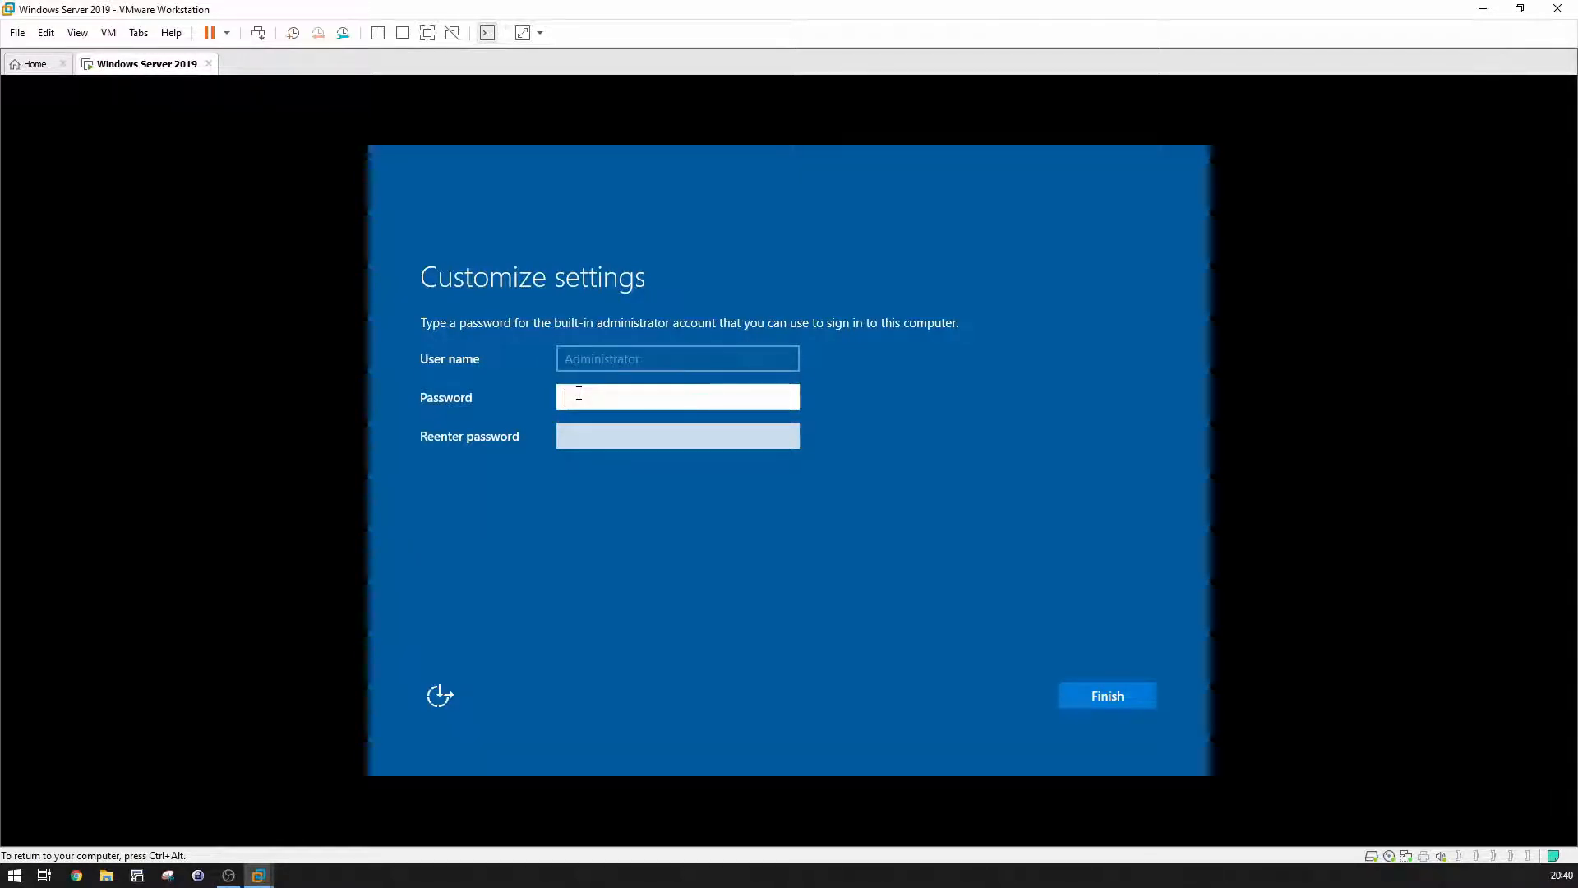
# Step: Set and confirm the built-in Administrator account password
pyautogui.write('P@ssw0rd')
pyautogui.press('Tab')
pyautogui.write('P@ssw0rd')
pyautogui.press('Return')
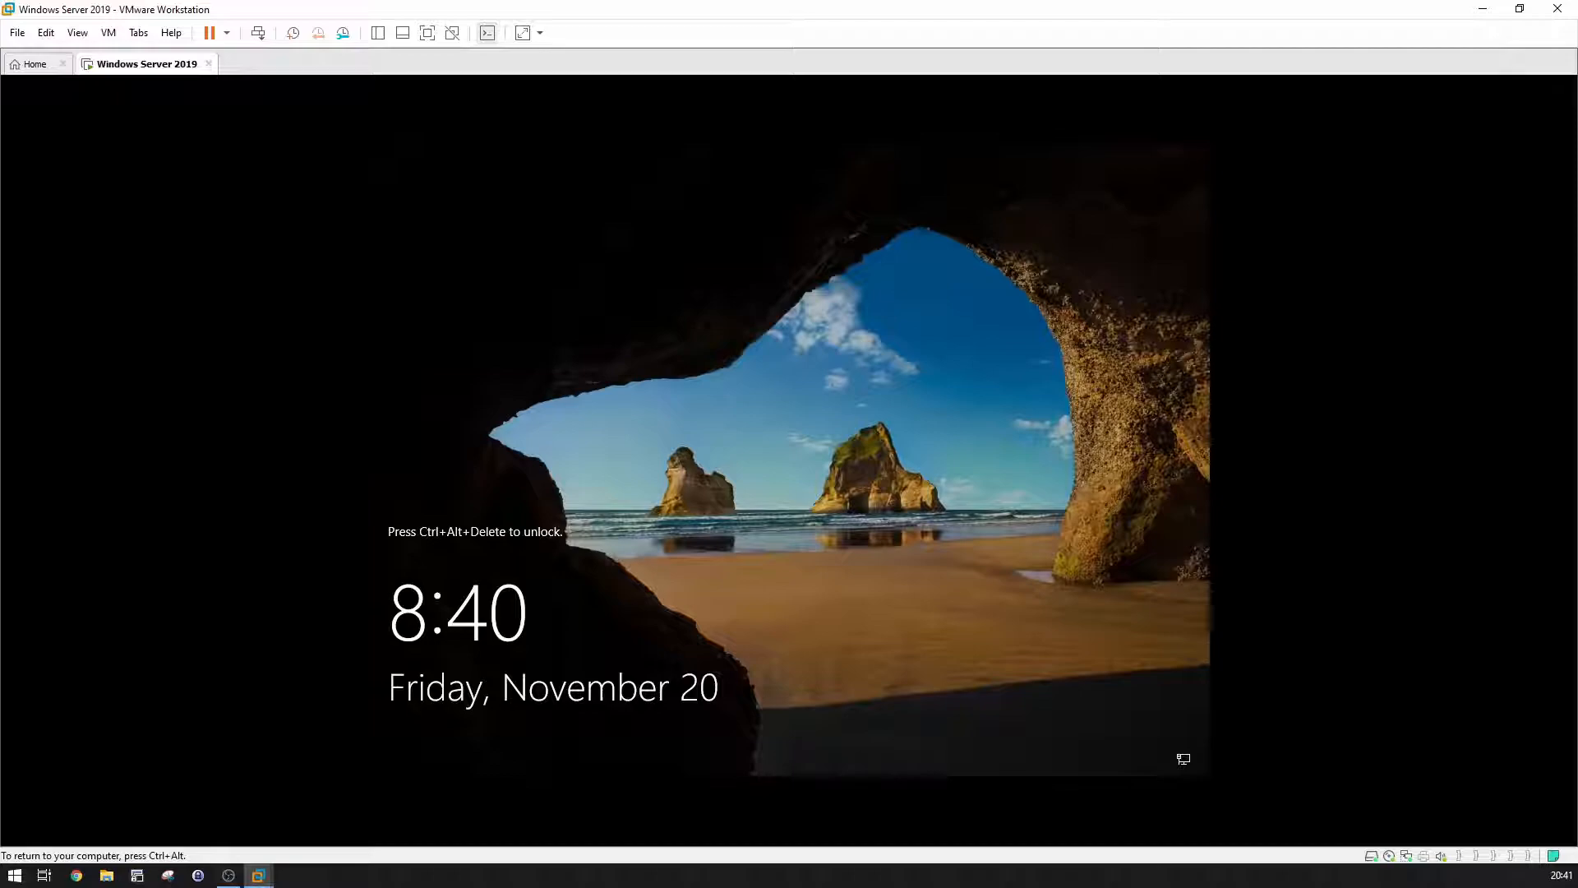
# Step: Unlock the VM with Ctrl+Alt+Del and sign in as Administrator with the password
pyautogui.press('ctrl+alt+Insert')
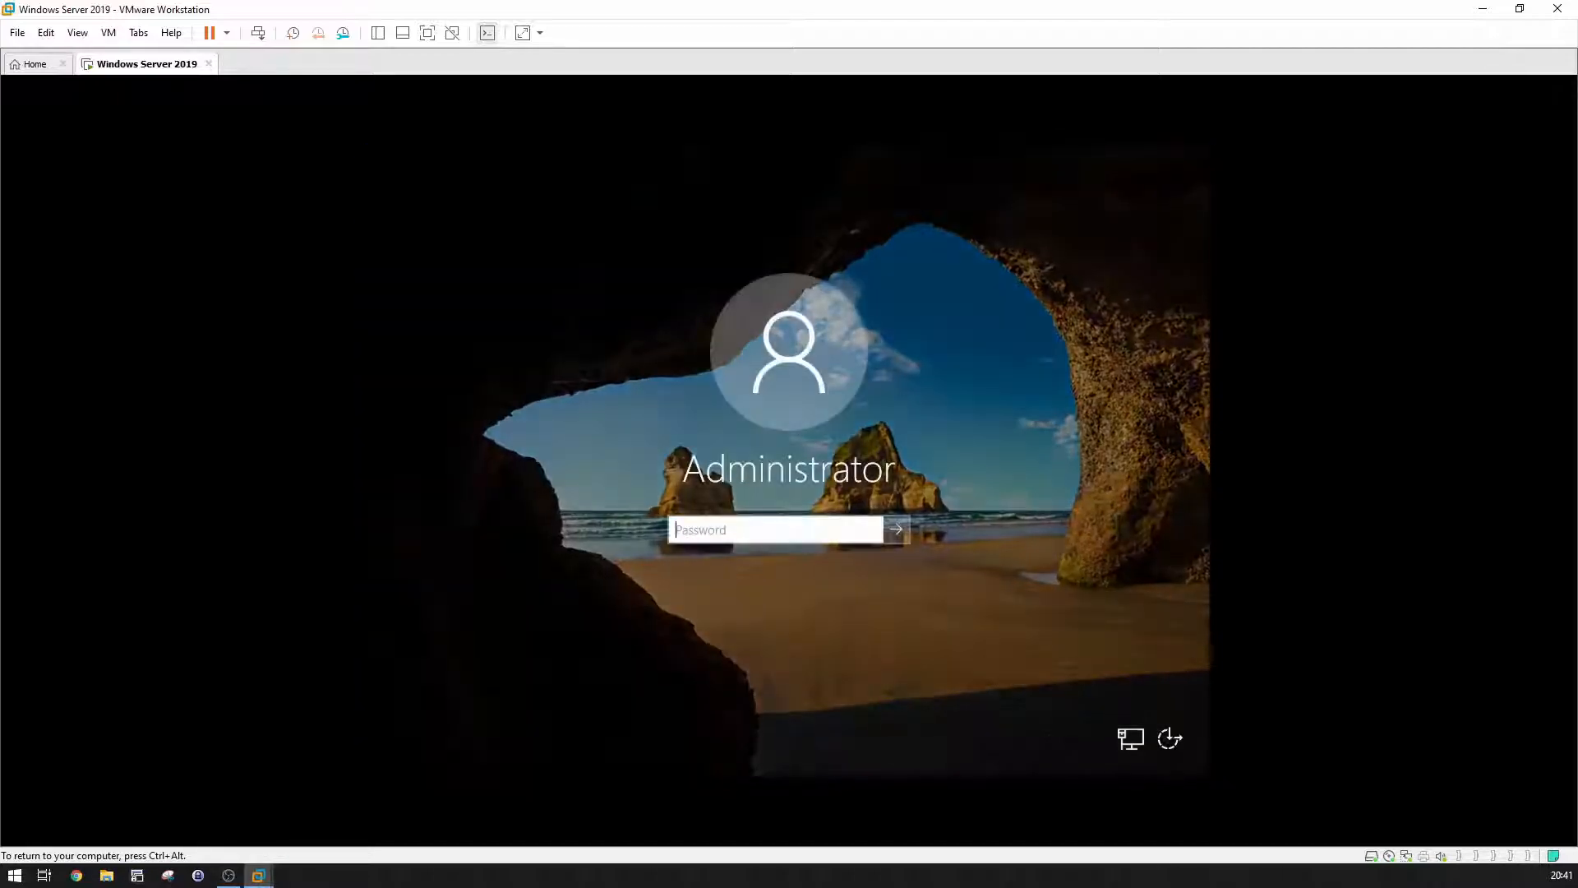
pyautogui.write('•')
pyautogui.press('Return')
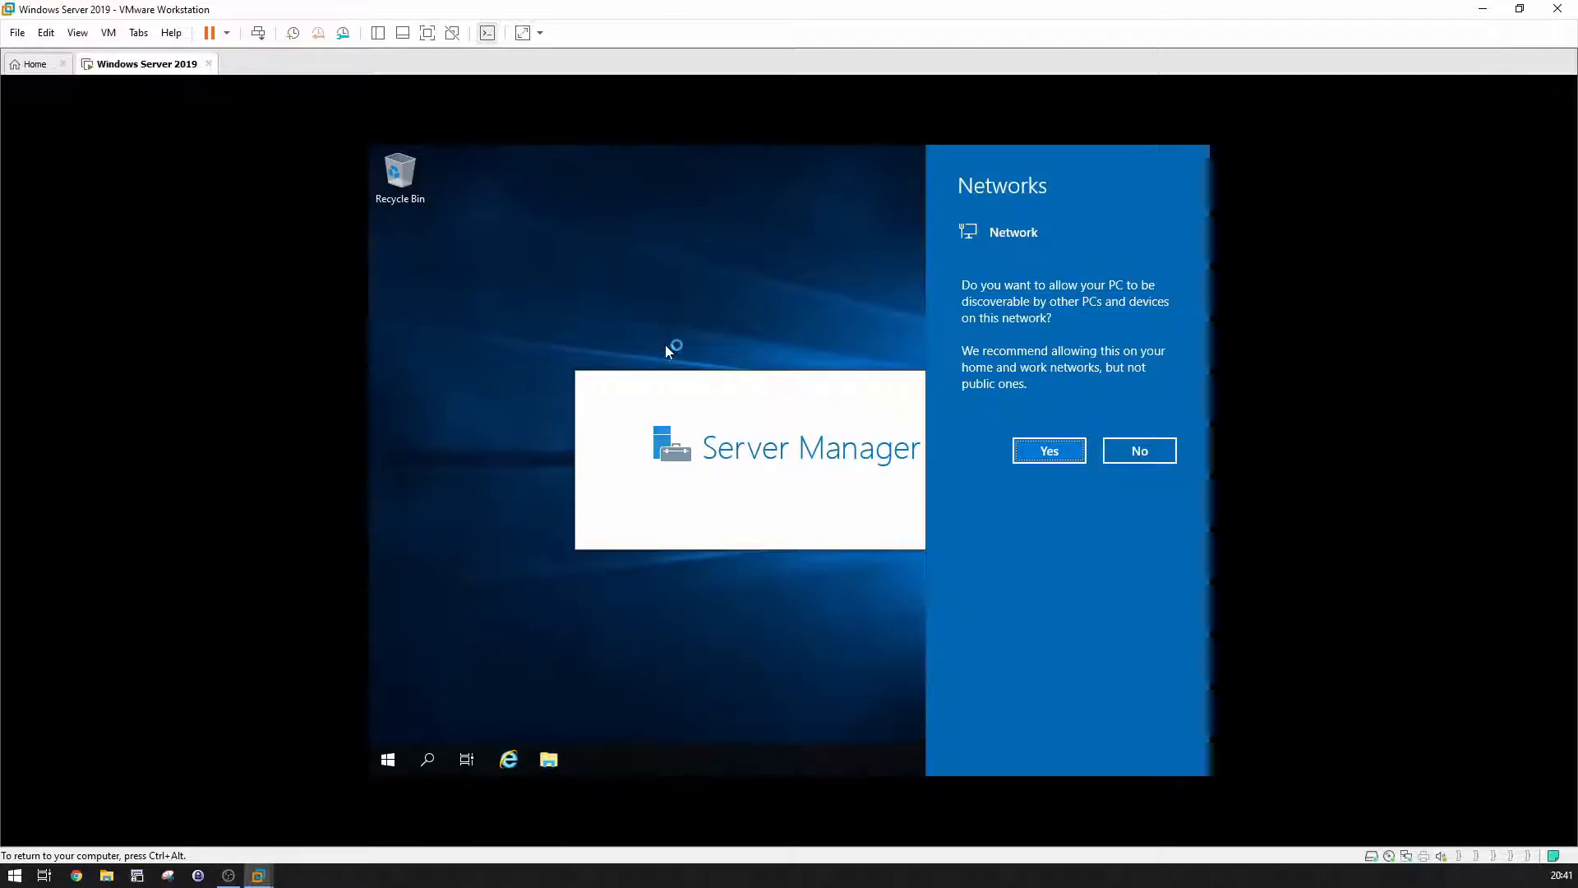
# Step: Answer the network discovery prompt and close the Windows Admin Center notice permanently
pyautogui.click(1141, 456)
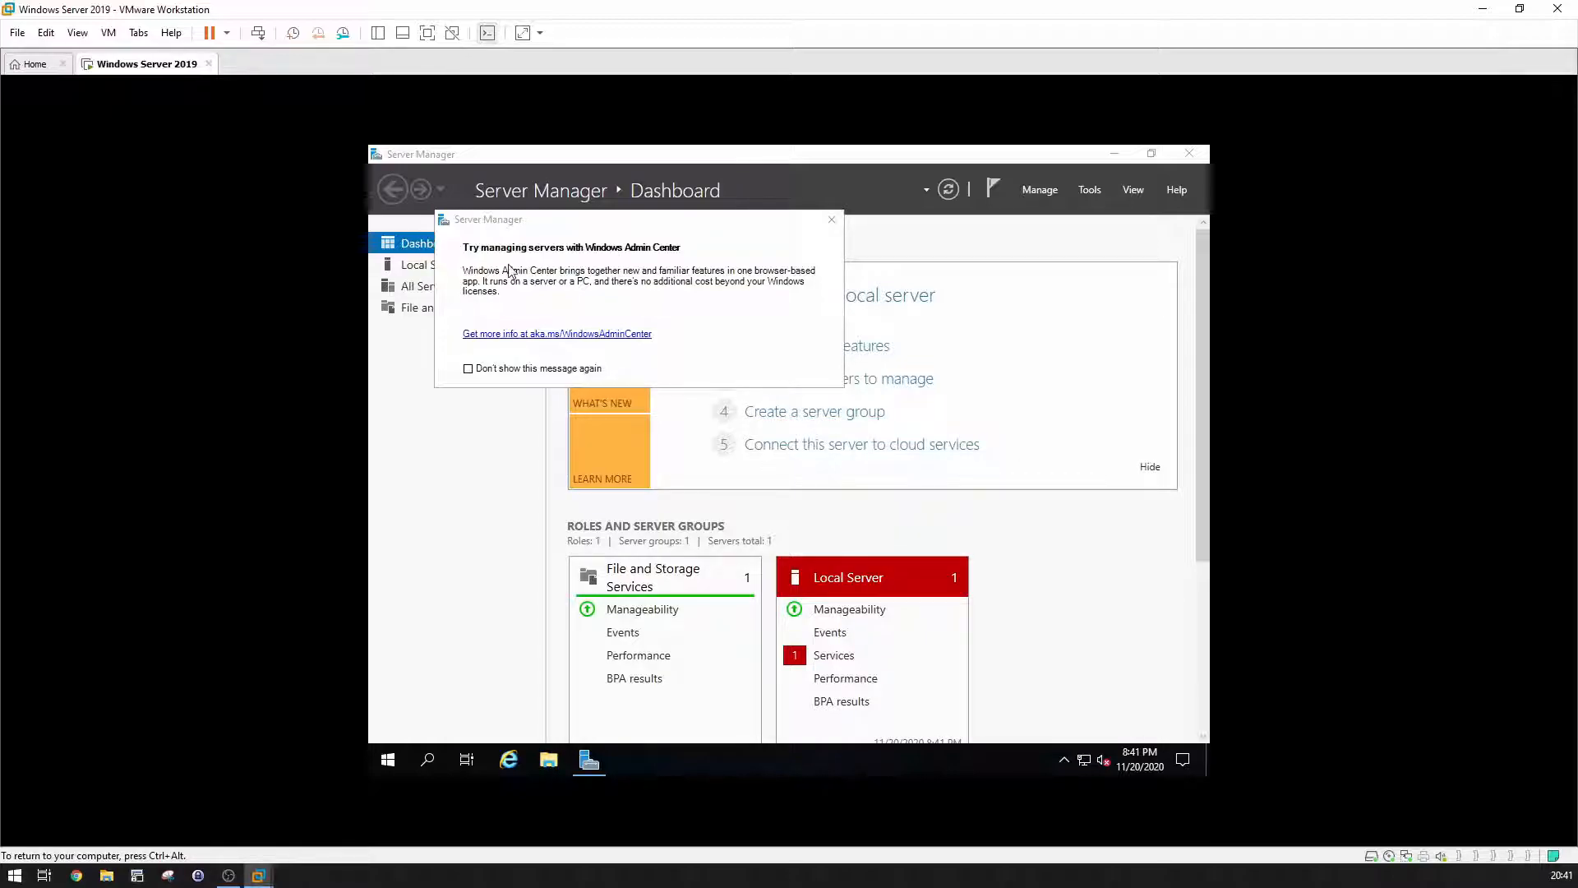
pyautogui.click(468, 368)
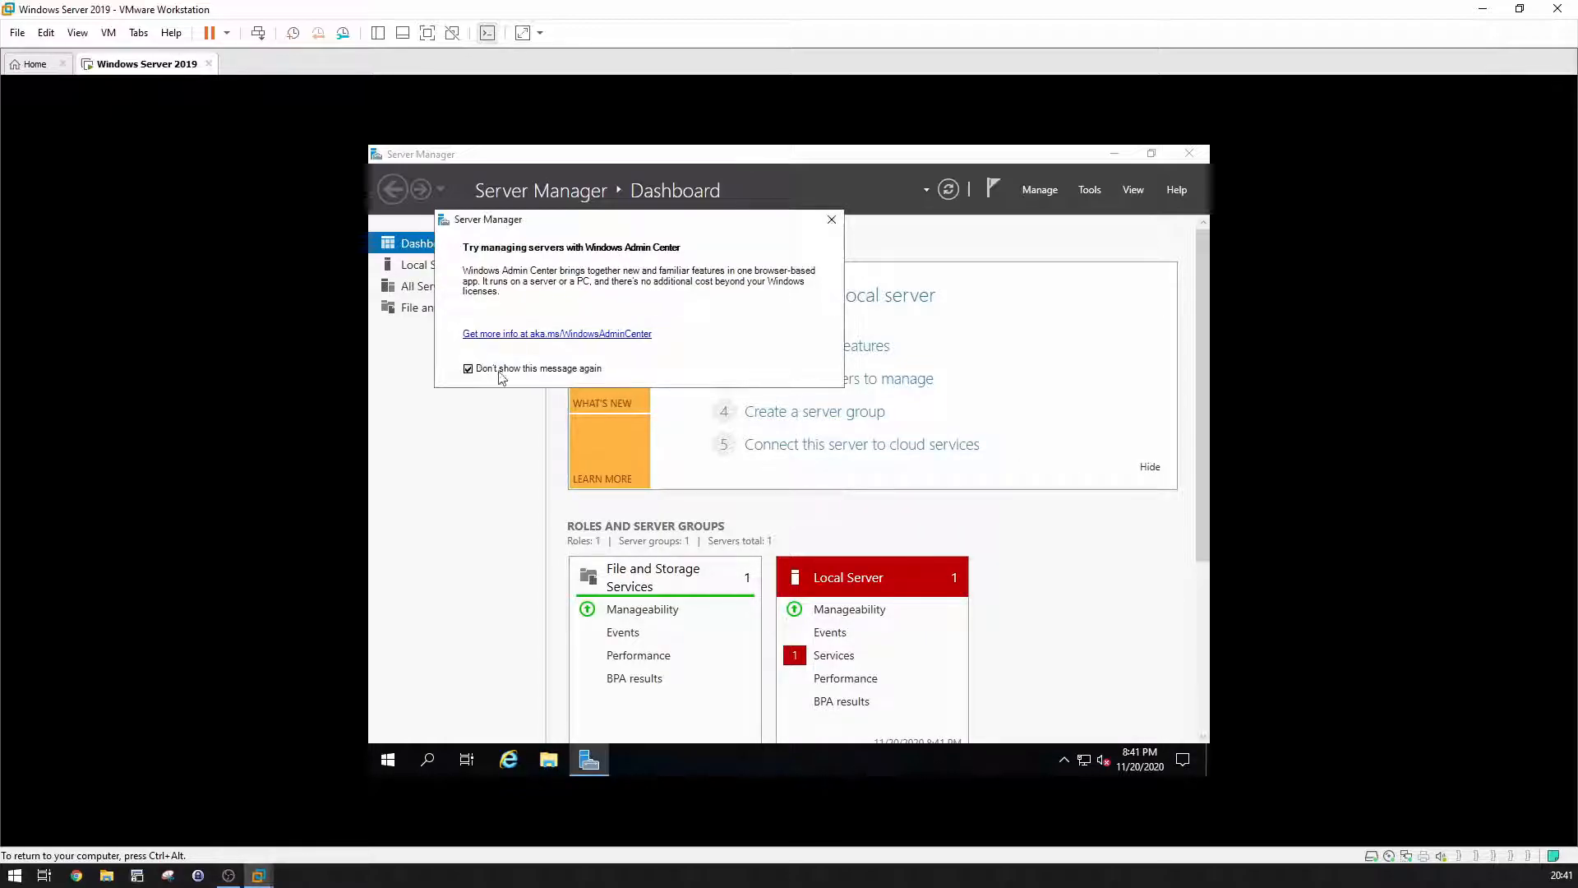
pyautogui.click(832, 220)
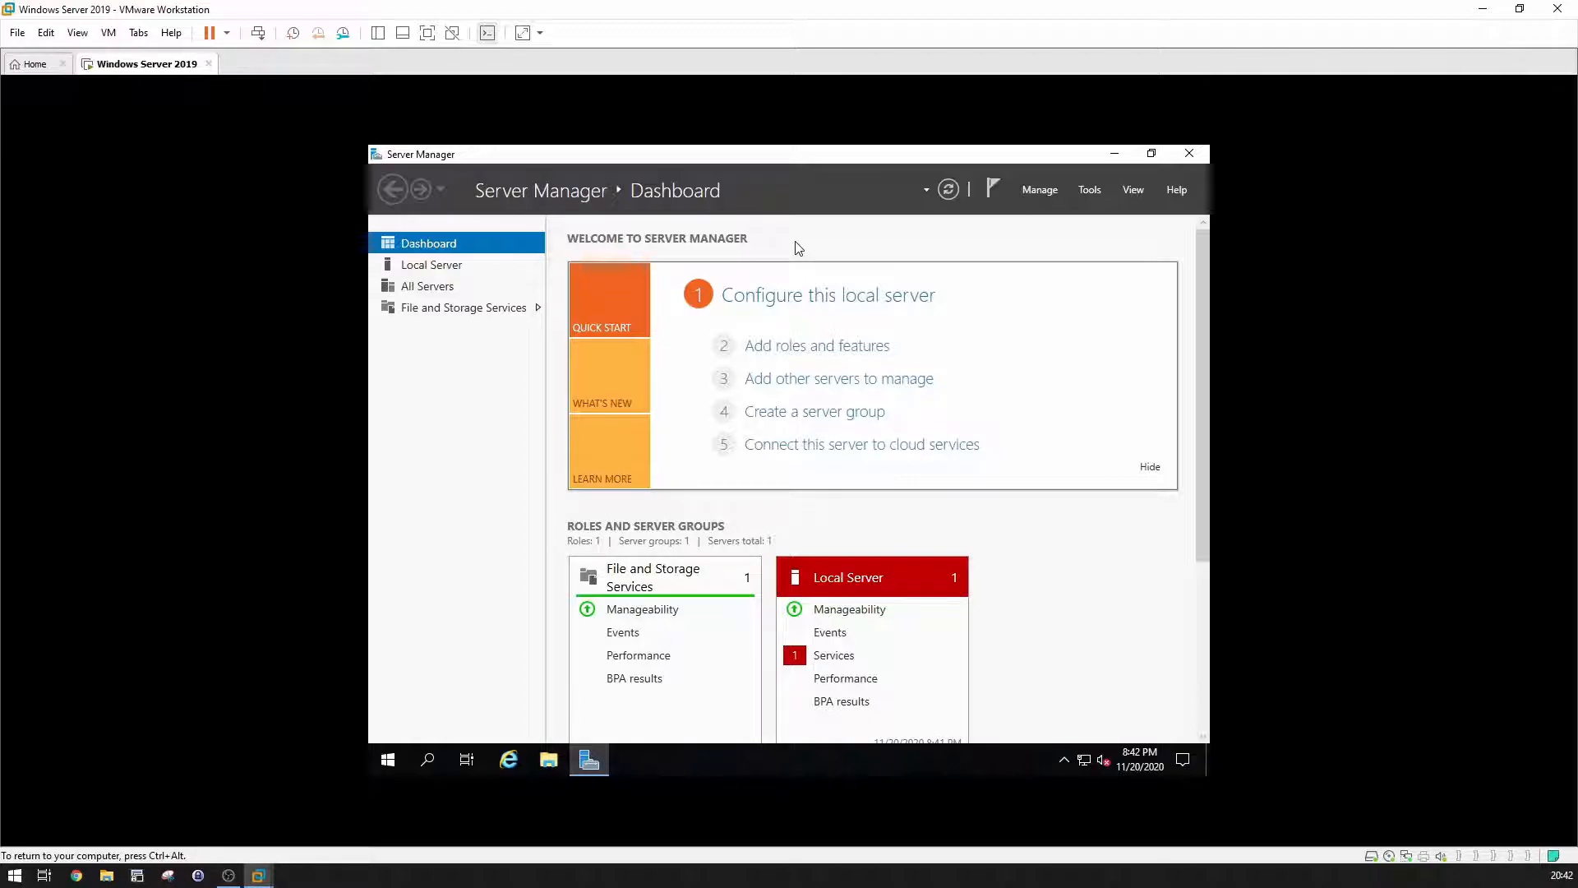
# Step: Open Add Roles and Features on the local server and select Active Directory Domain Services
pyautogui.click(1040, 189)
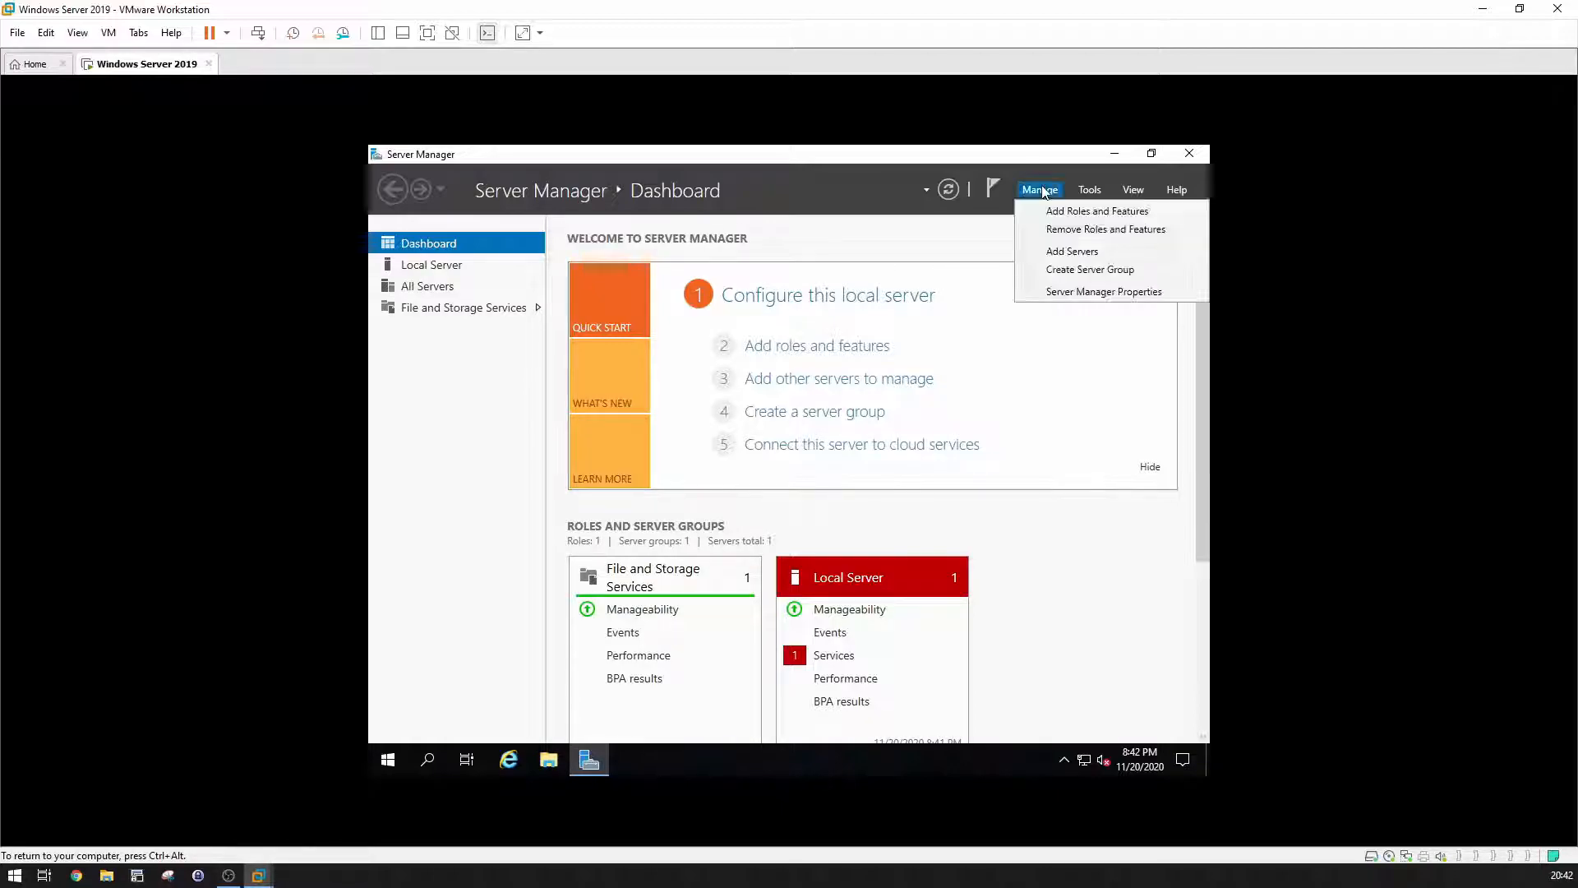
pyautogui.click(1042, 213)
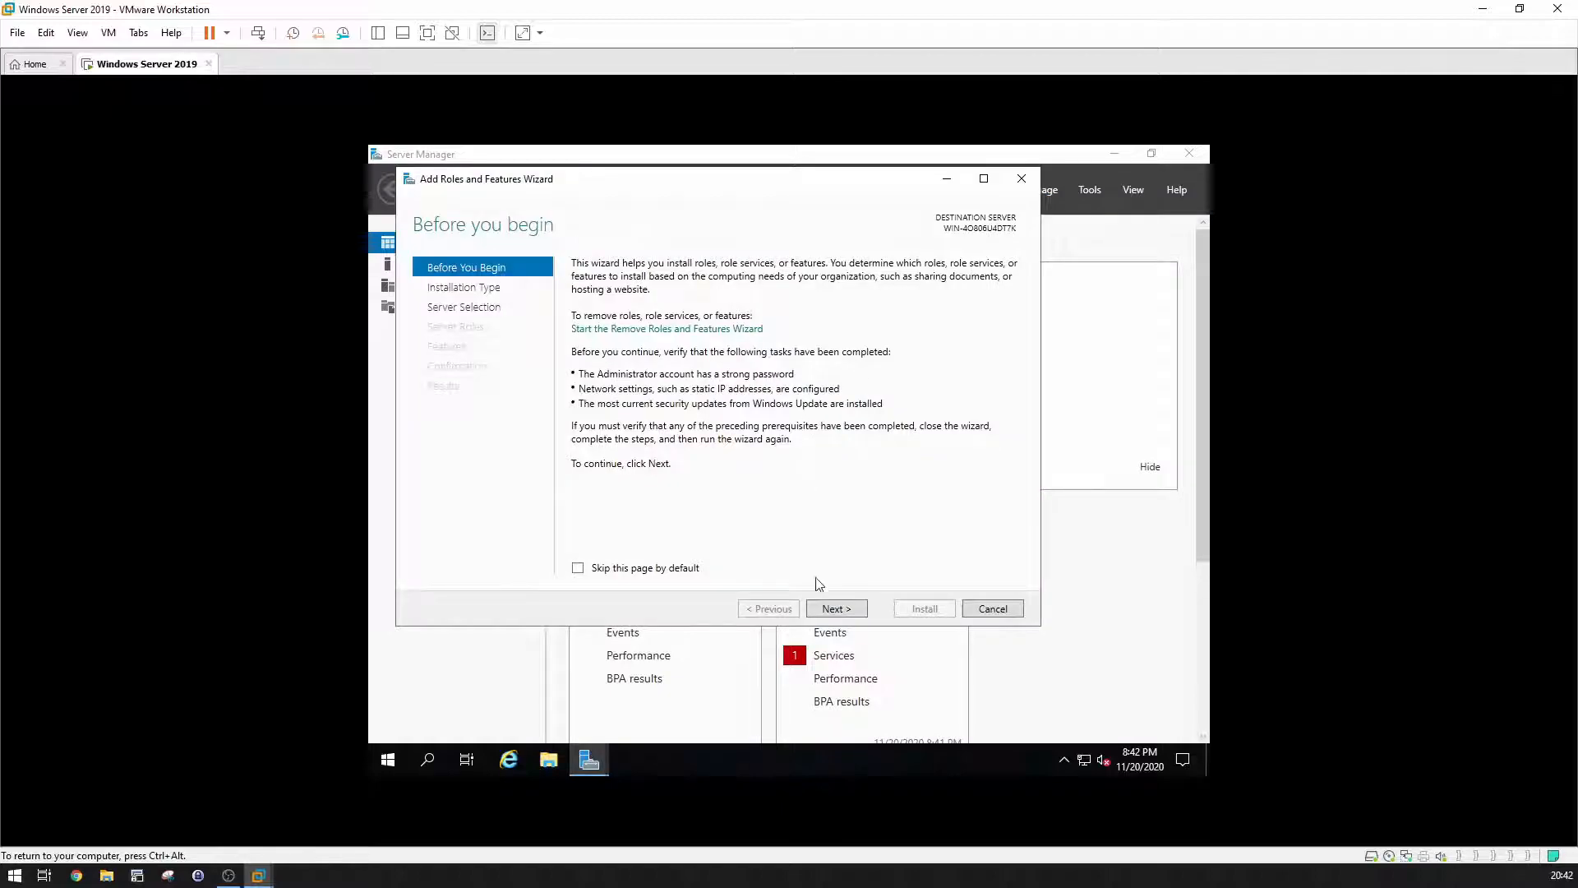
pyautogui.click(842, 606)
pyautogui.click(859, 609)
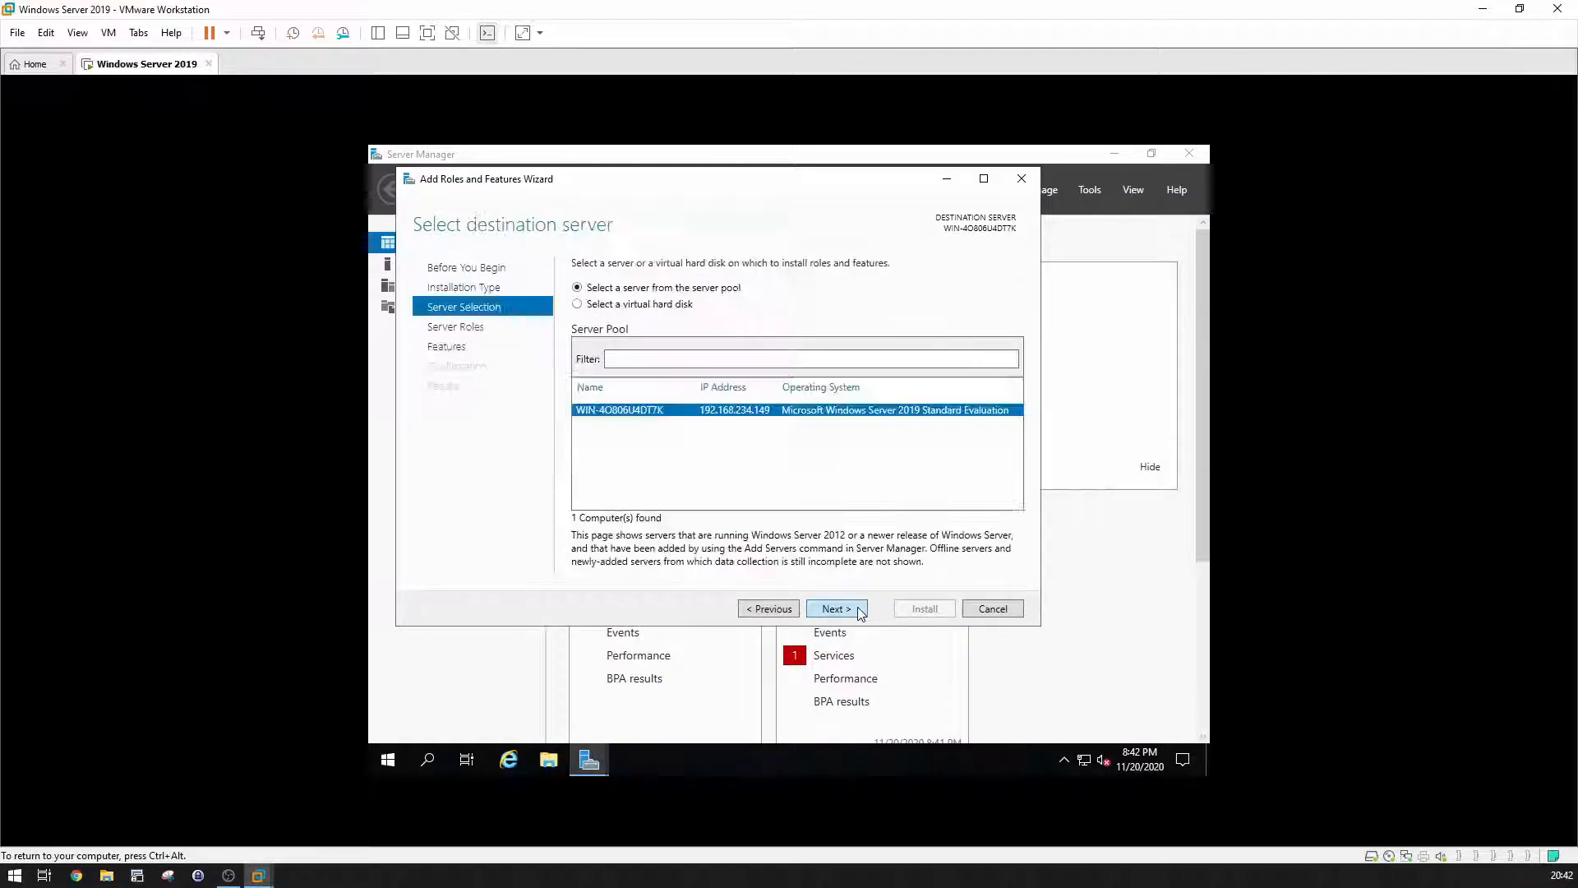
pyautogui.click(858, 609)
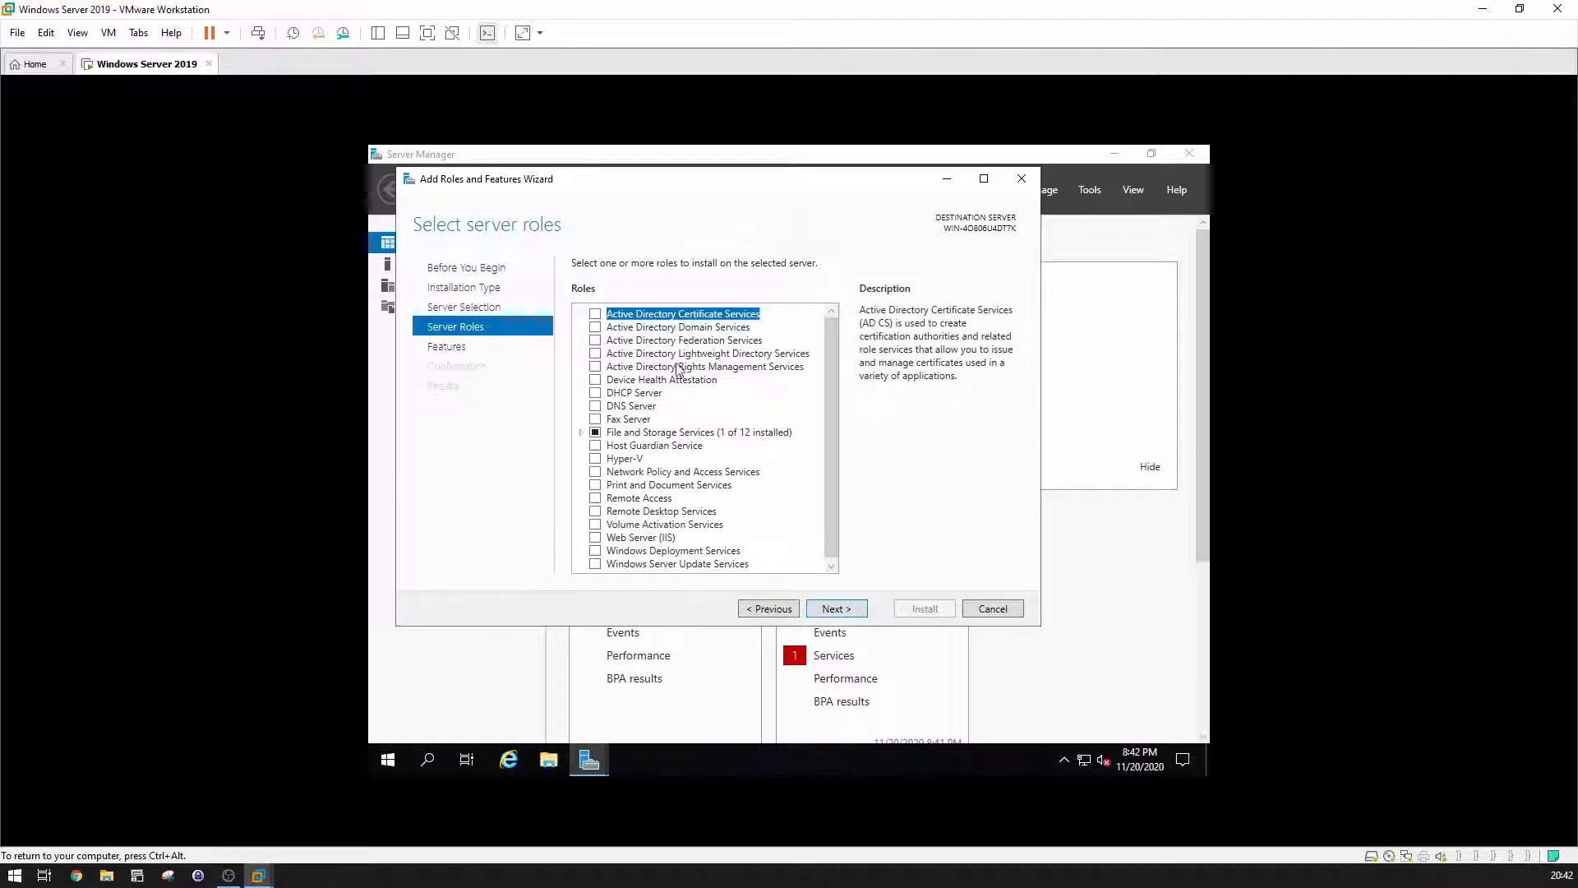
pyautogui.click(595, 328)
pyautogui.click(757, 544)
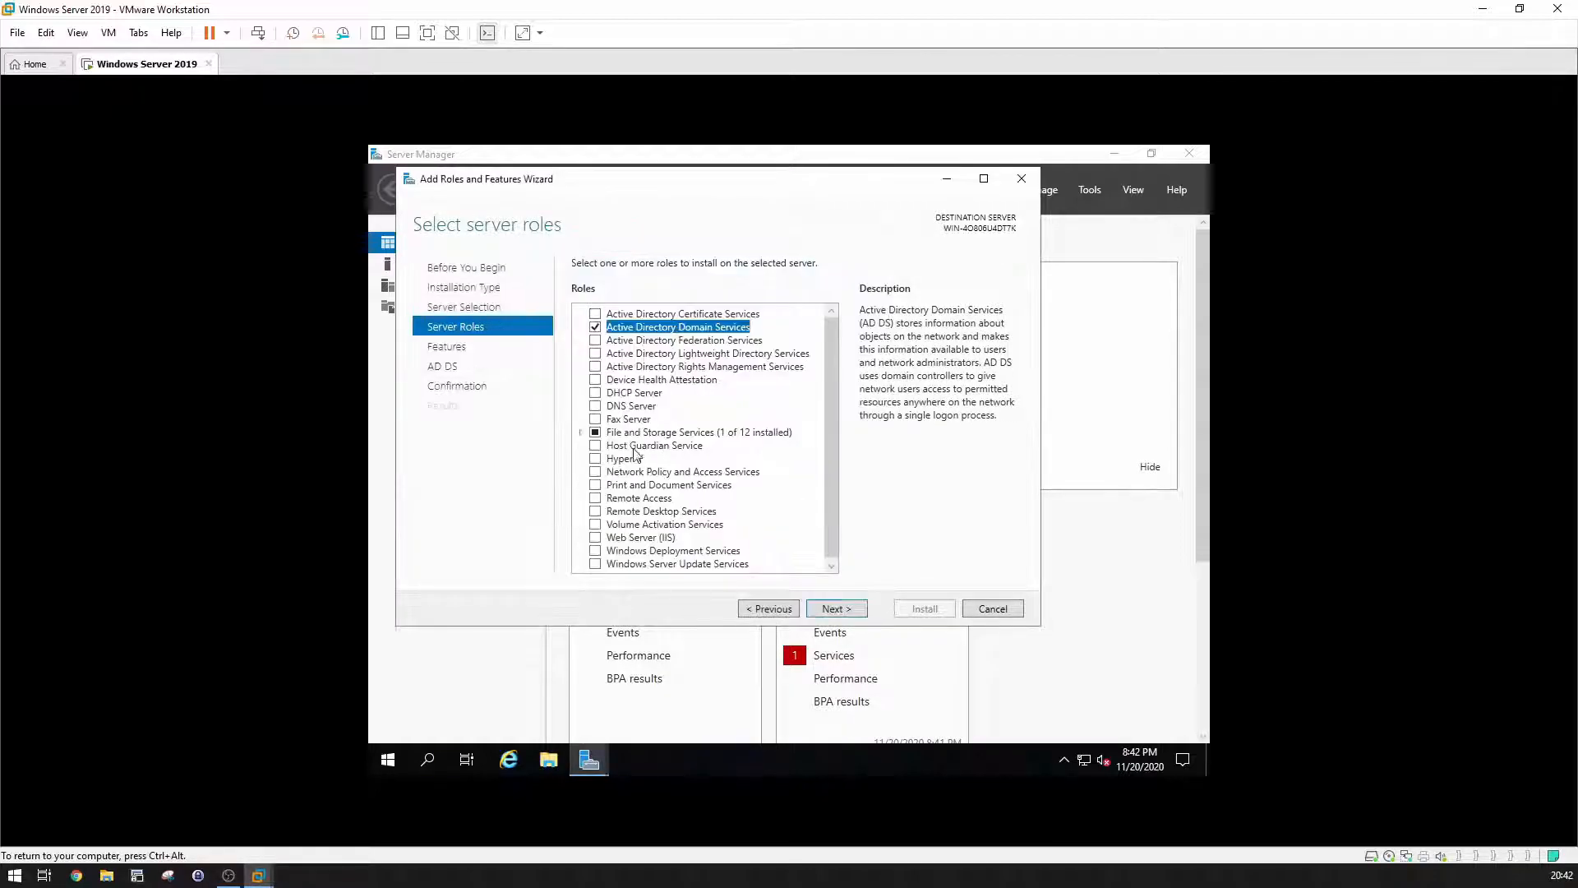
# Step: Add DNS Server, then cancel the wizard after the static-IP warning and open network options
pyautogui.click(595, 406)
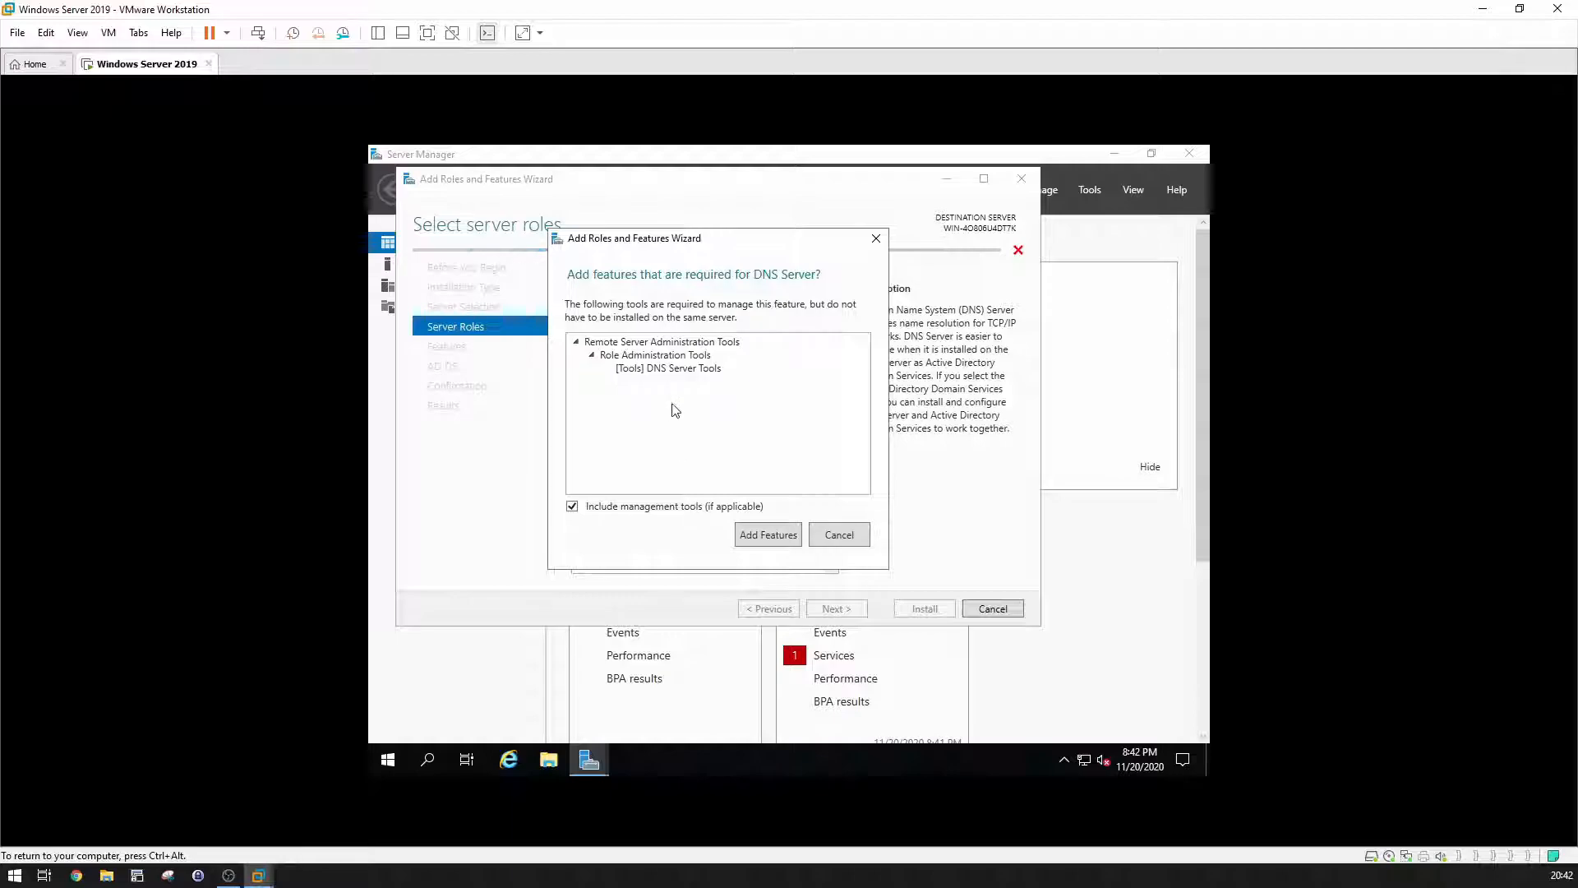
pyautogui.click(749, 536)
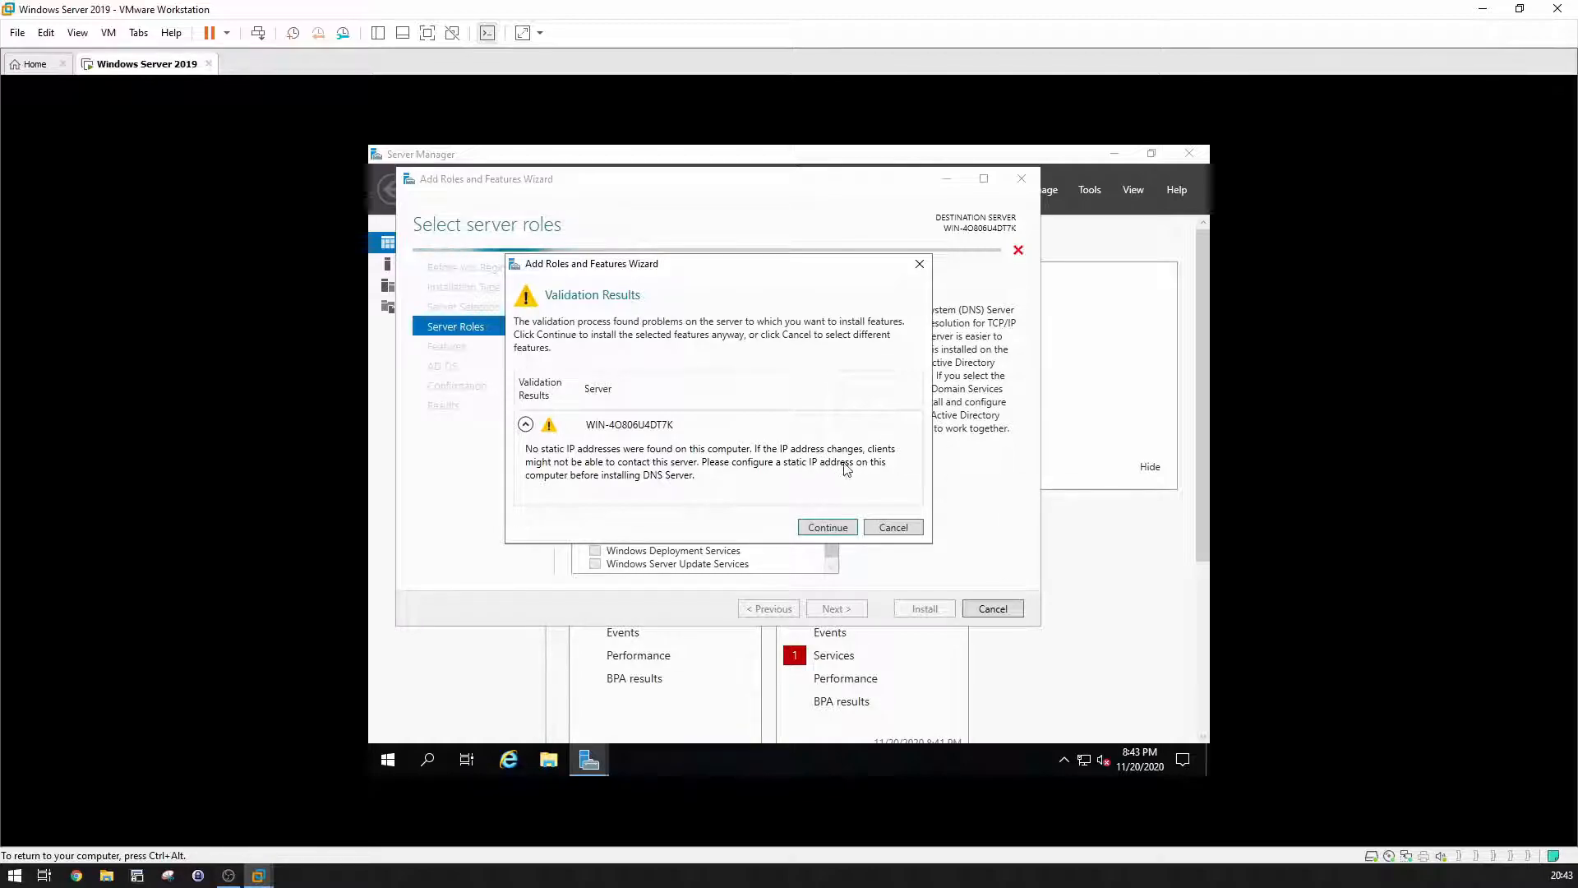
pyautogui.click(907, 528)
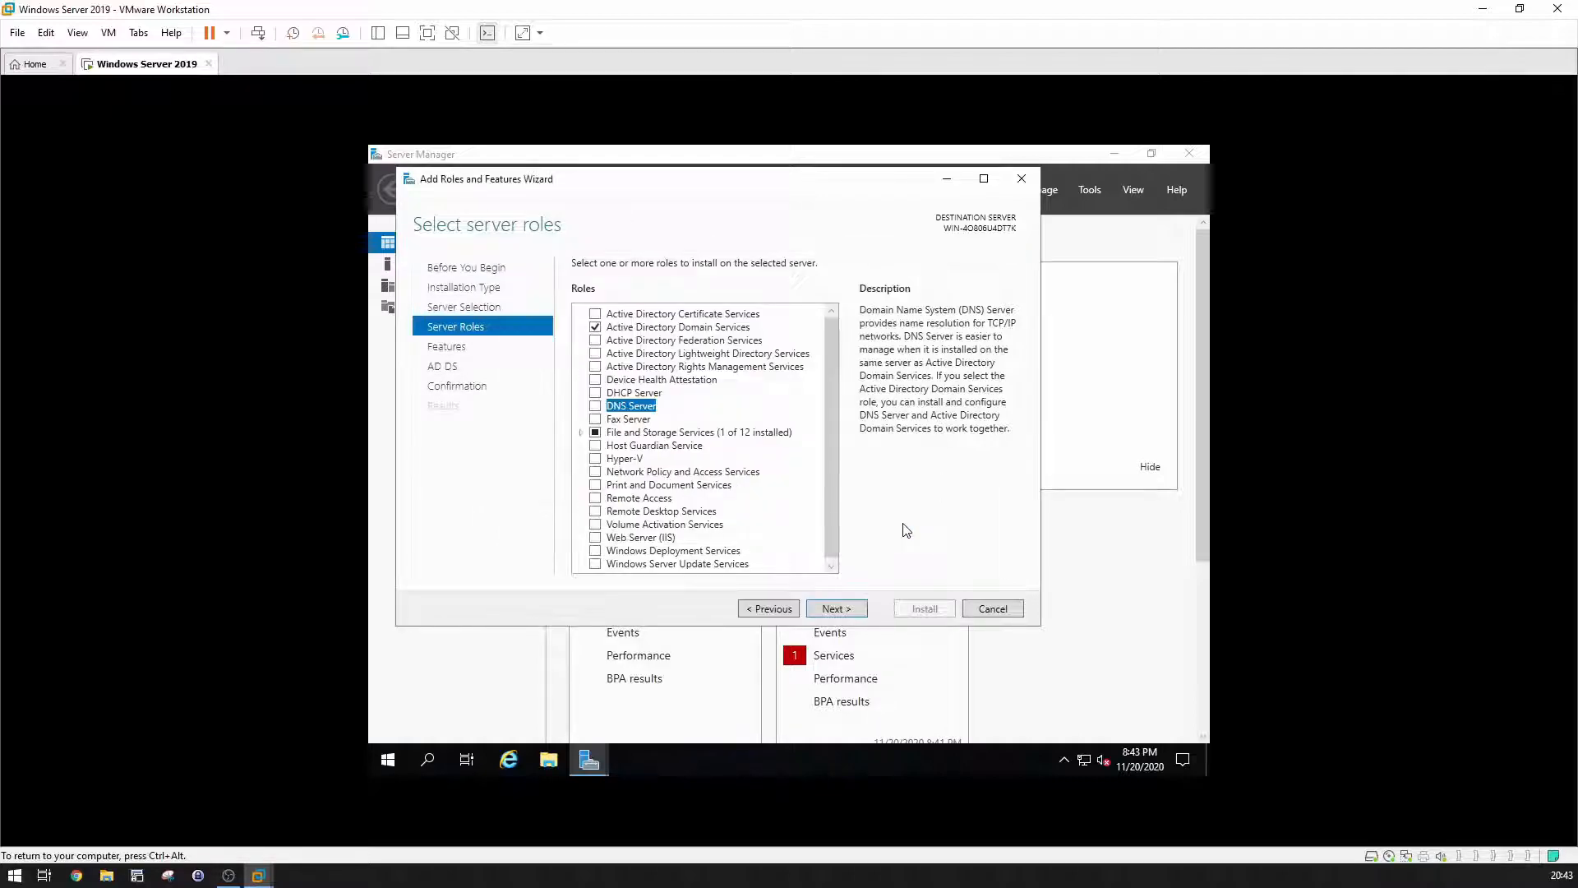
pyautogui.click(984, 610)
pyautogui.rightClick(1083, 759)
# Step: Open Ethernet0's IPv4 properties and switch to using a fixed IP address
pyautogui.click(1082, 761)
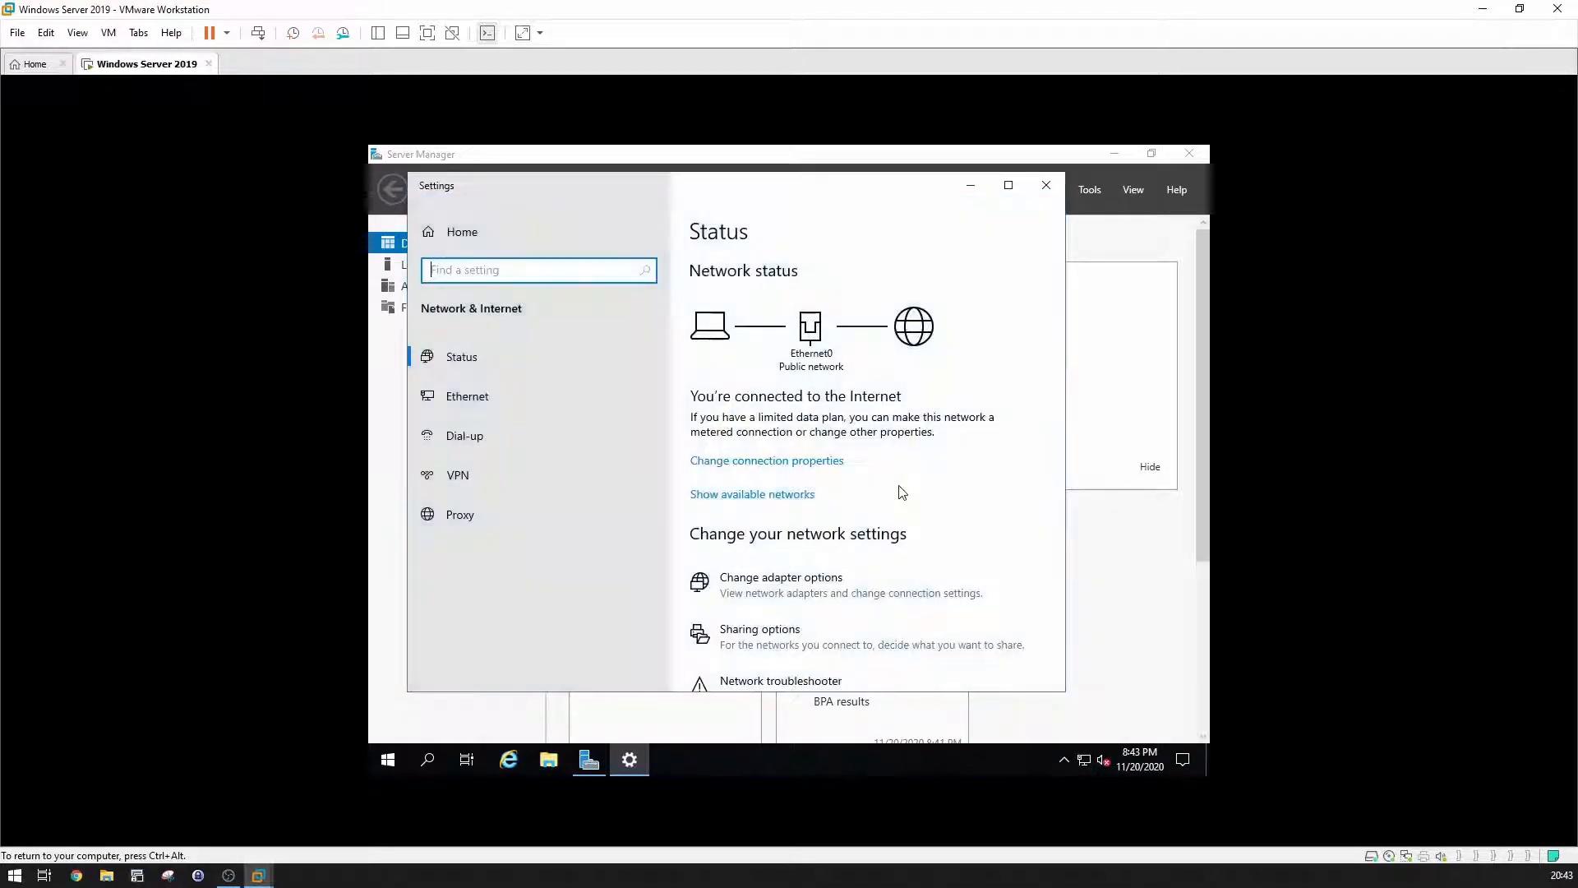
pyautogui.click(760, 580)
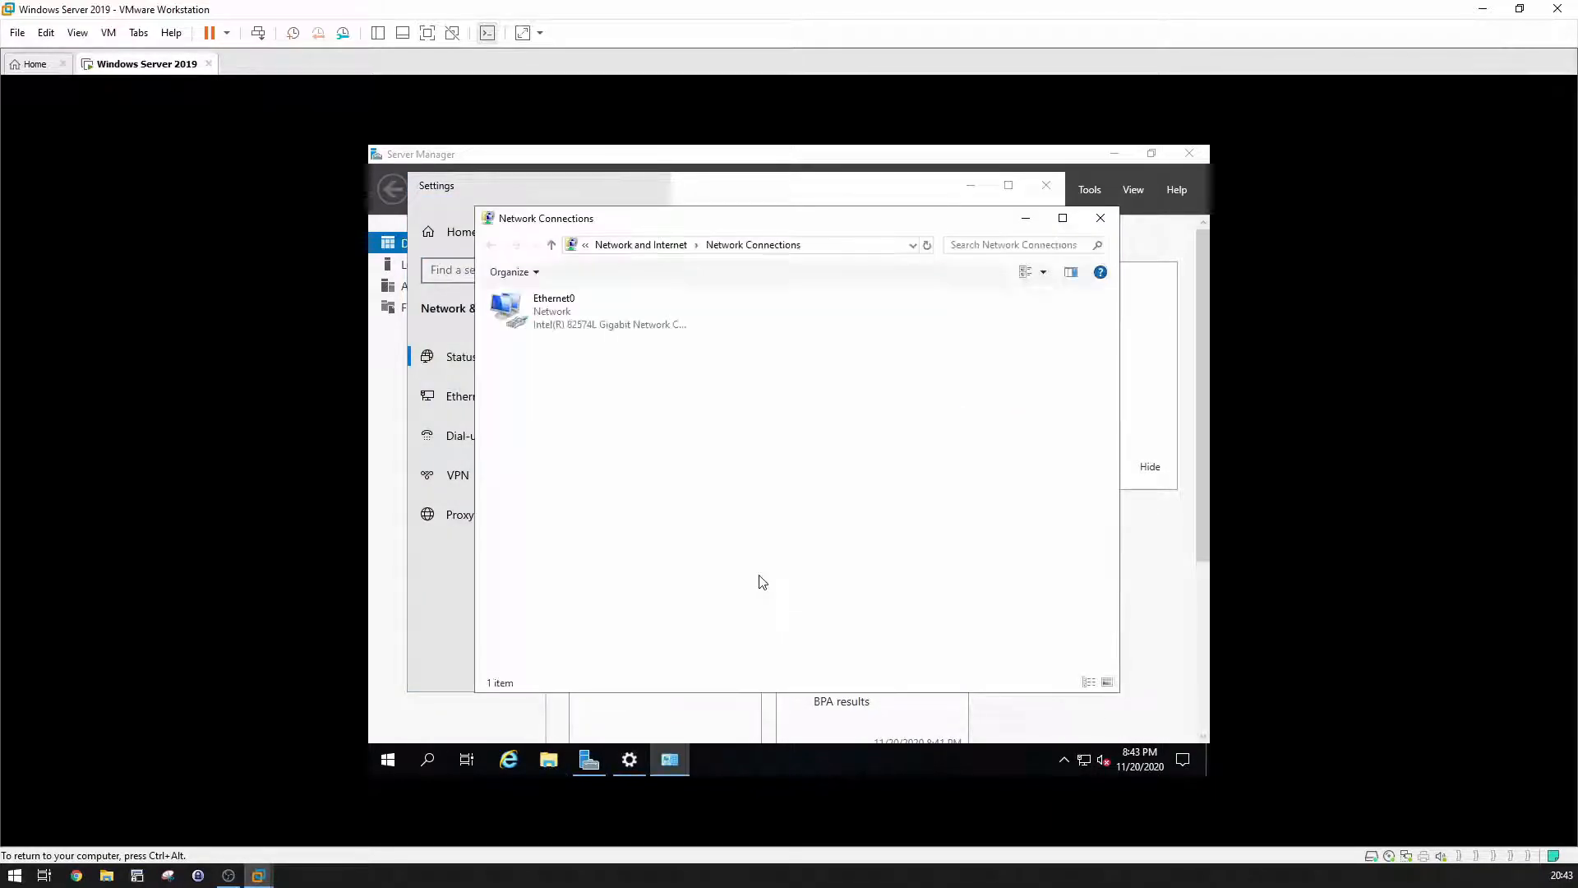
pyautogui.rightClick(554, 319)
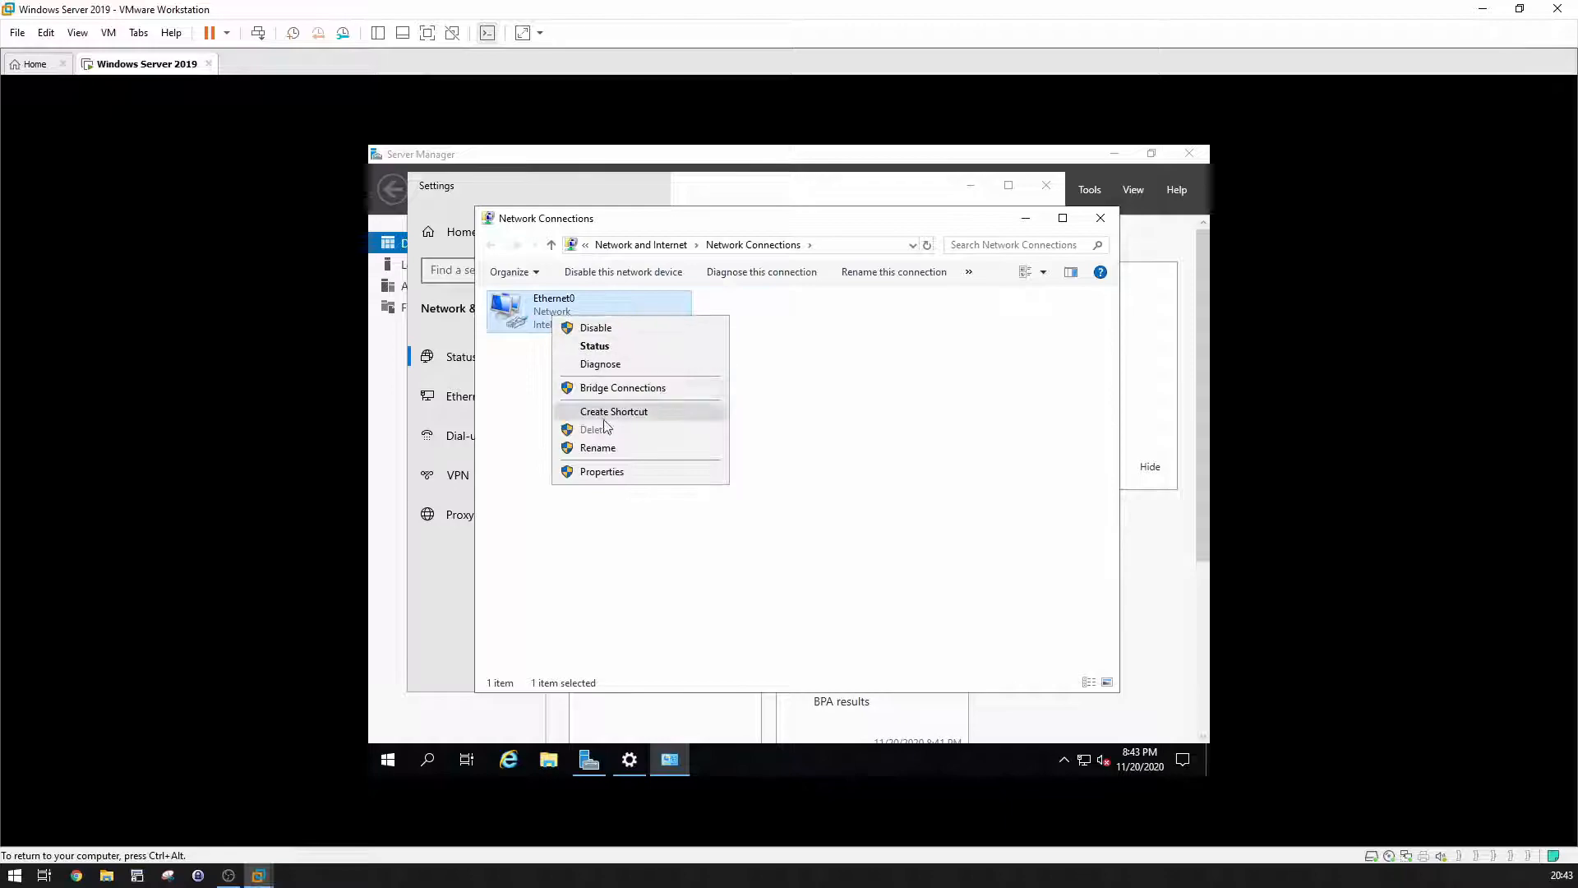
pyautogui.click(609, 470)
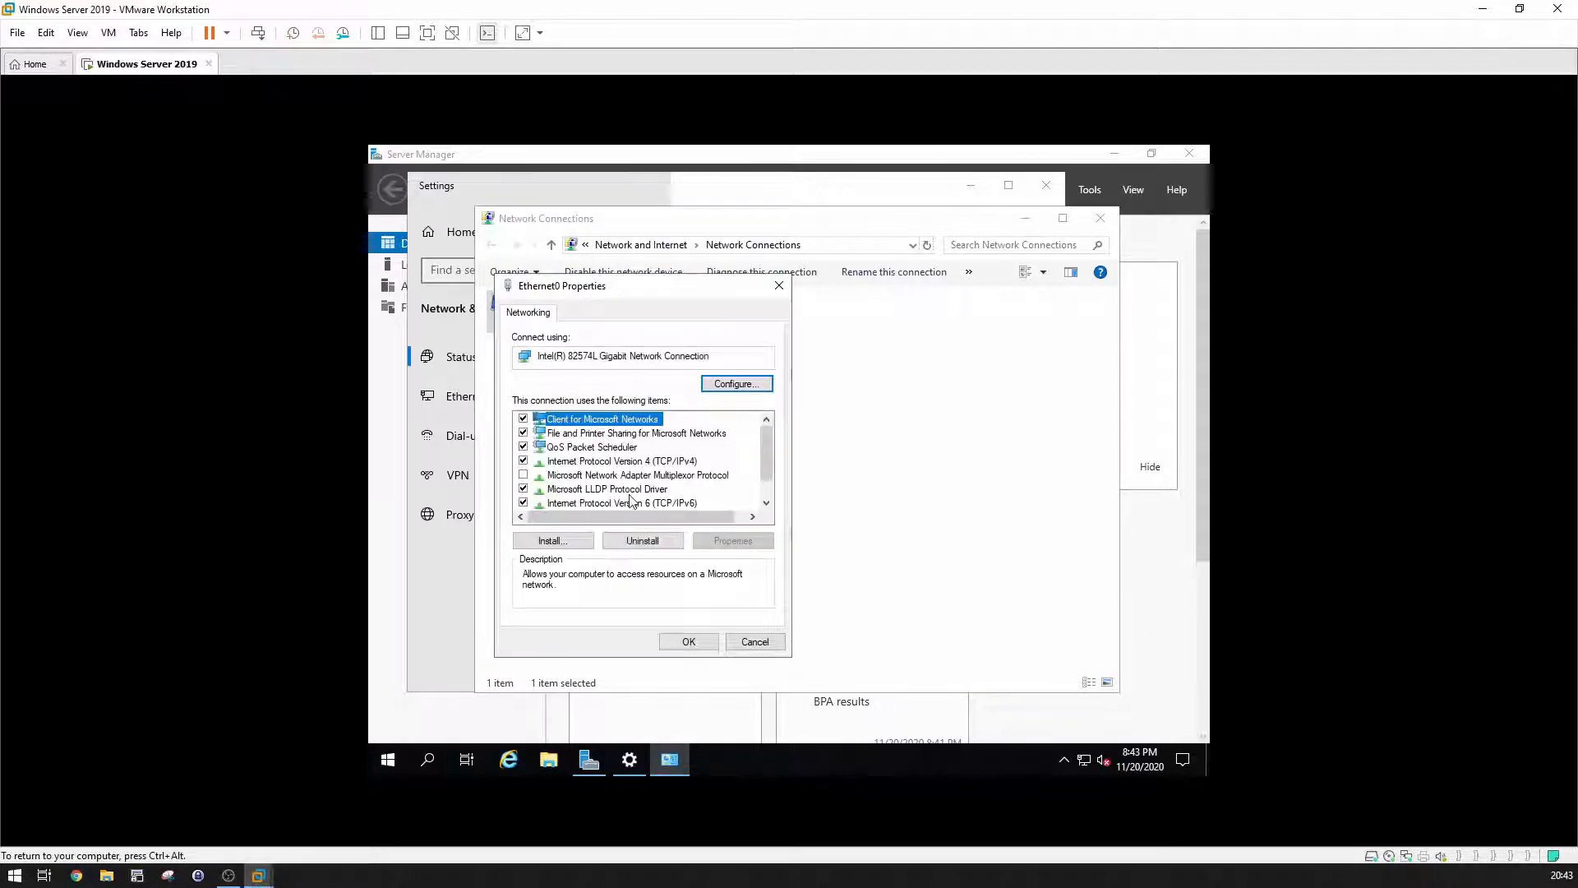
pyautogui.doubleClick(640, 461)
pyautogui.click(643, 468)
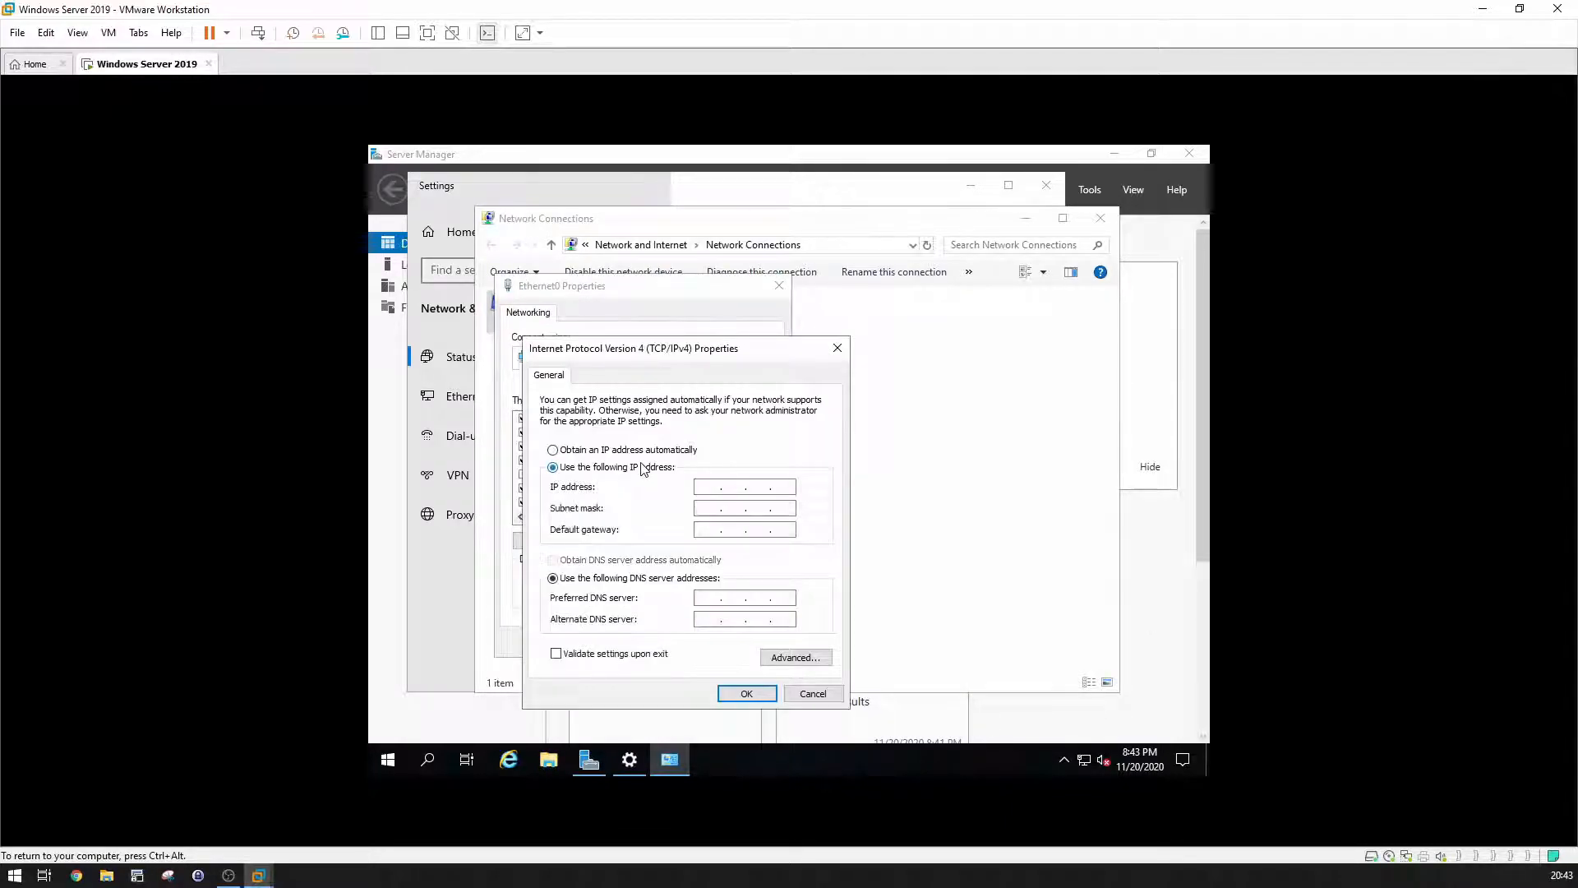
# Step: Enter IP 192.168.10.3 with mask 255.255.255.0 and DNS 192.168.10.3, then save and close
pyautogui.click(706, 489)
pyautogui.write('189')
pyautogui.press('BackSpace')
pyautogui.press('BackSpace')
pyautogui.write('168 . 10 .')
pyautogui.press('Tab')
pyautogui.press('Tab')
pyautogui.press('Tab')
pyautogui.press('Tab')
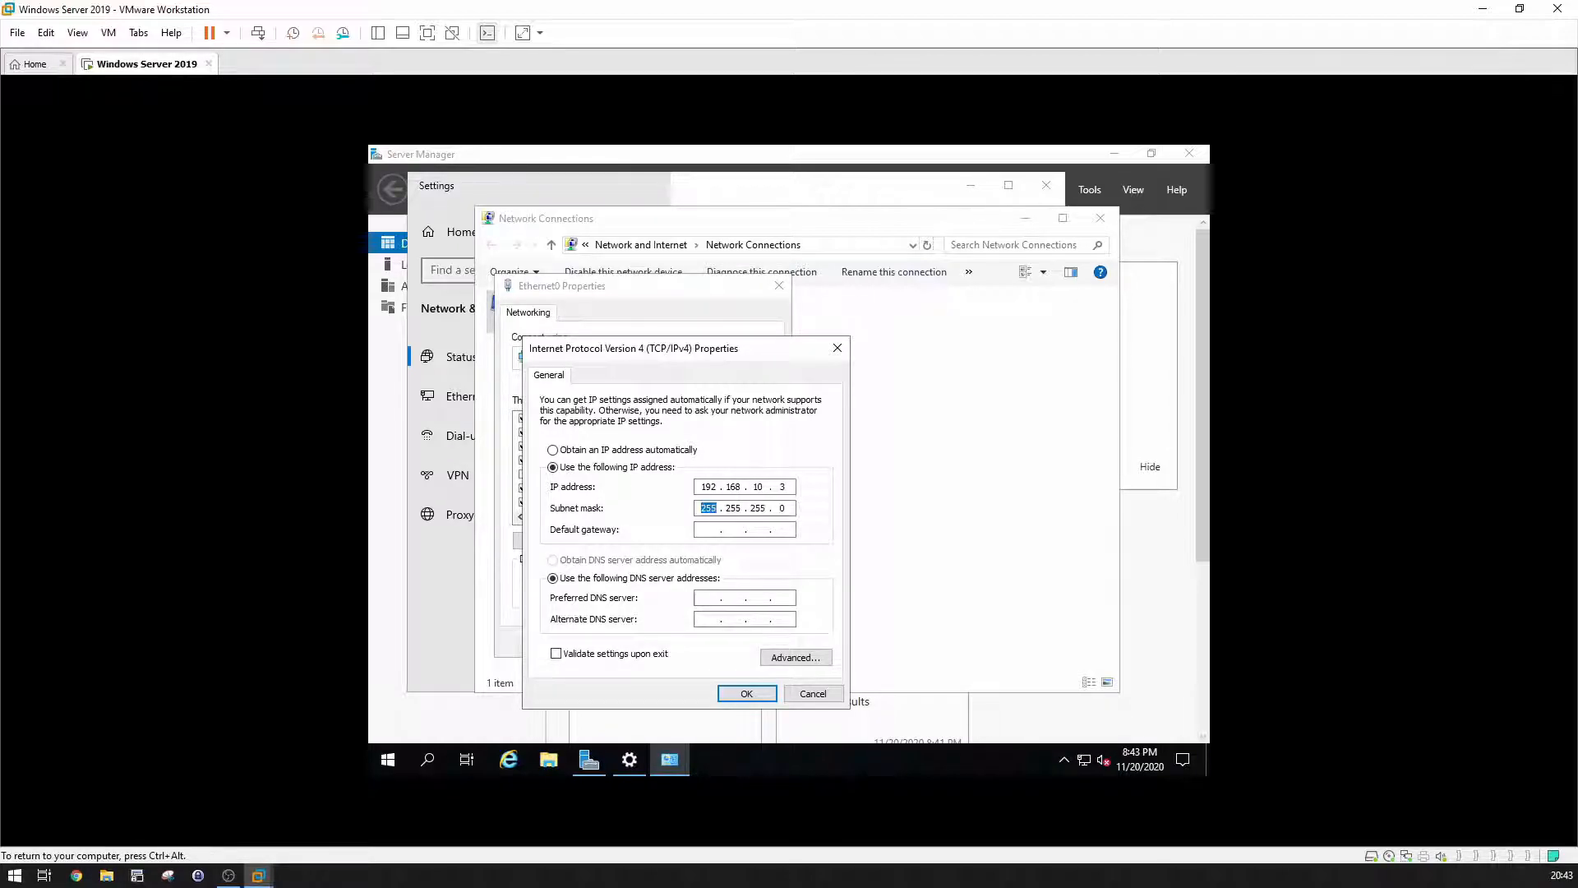
pyautogui.write('192 . 168 . 10 . 3')
pyautogui.click(745, 692)
pyautogui.click(703, 647)
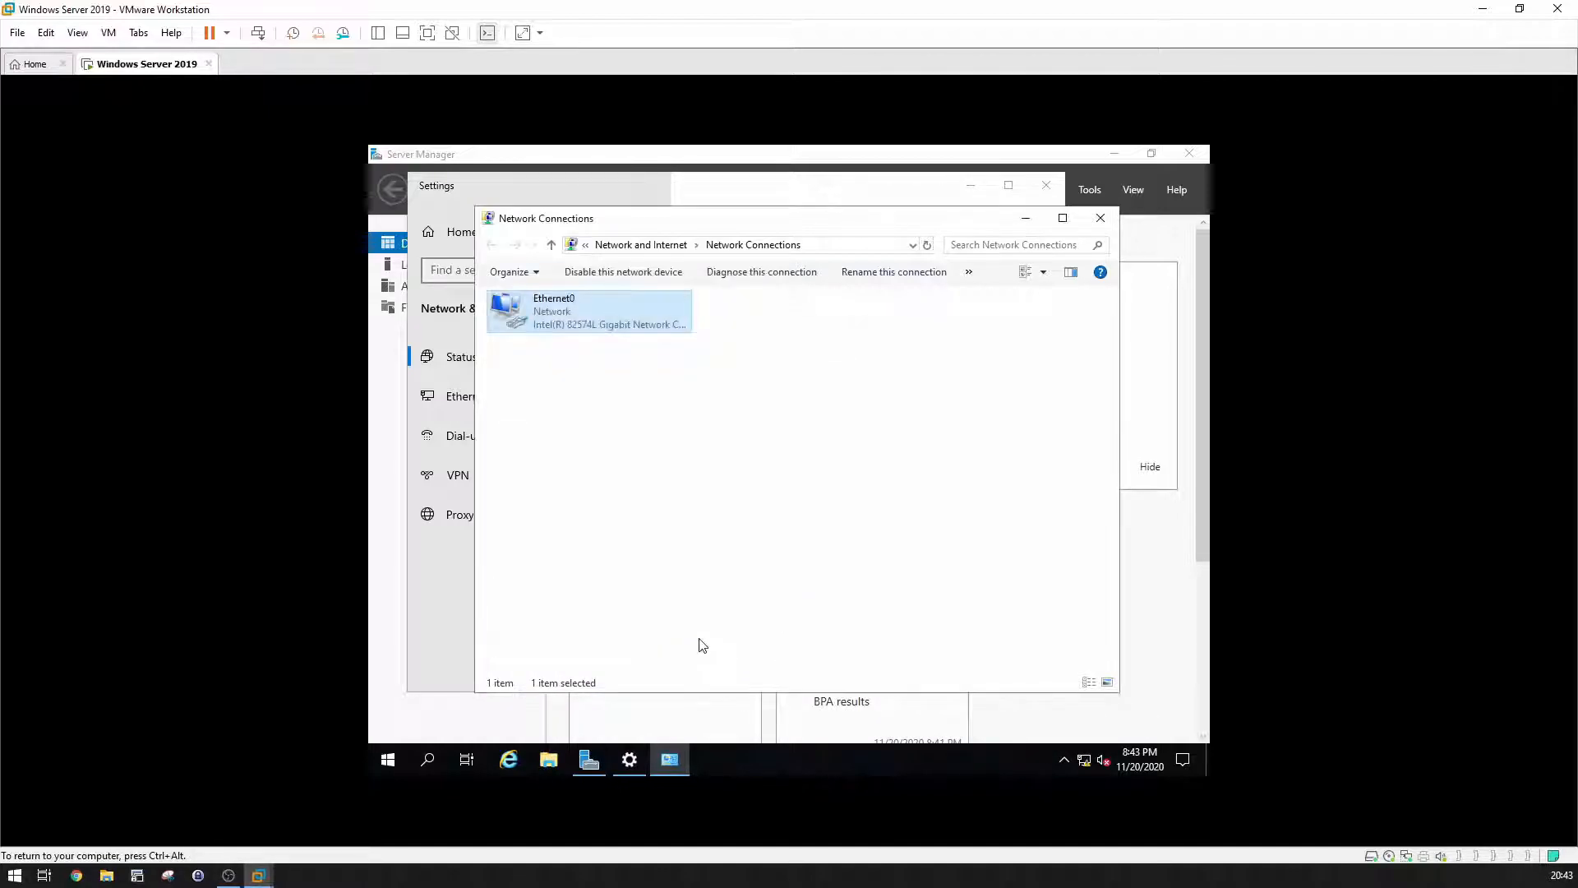
pyautogui.hotkey('alt', 'F4')
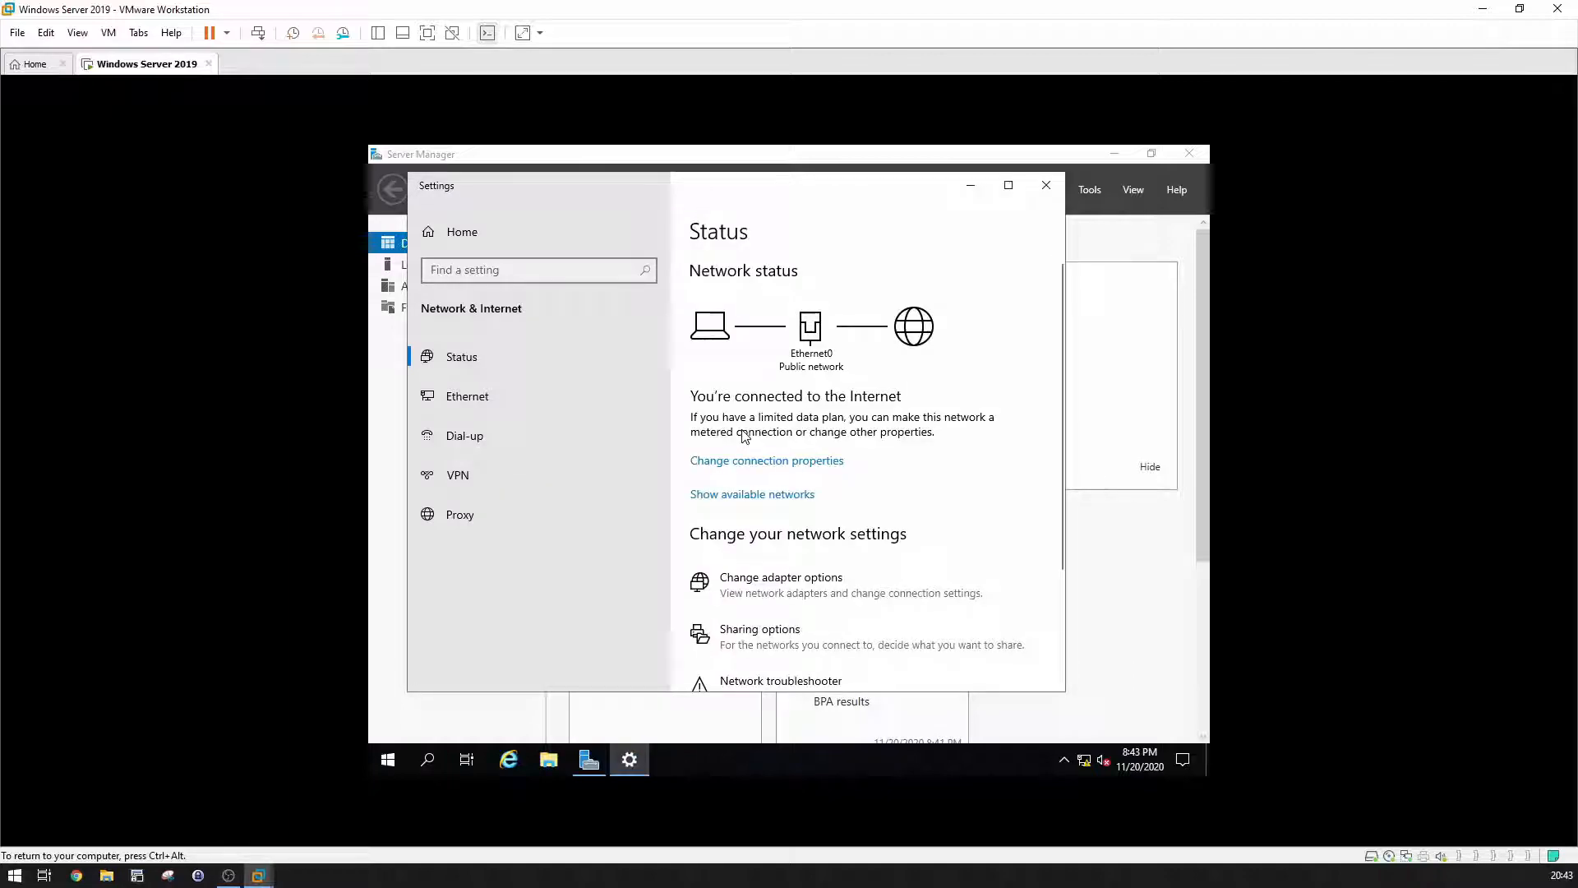
pyautogui.hotkey('alt', 'F4')
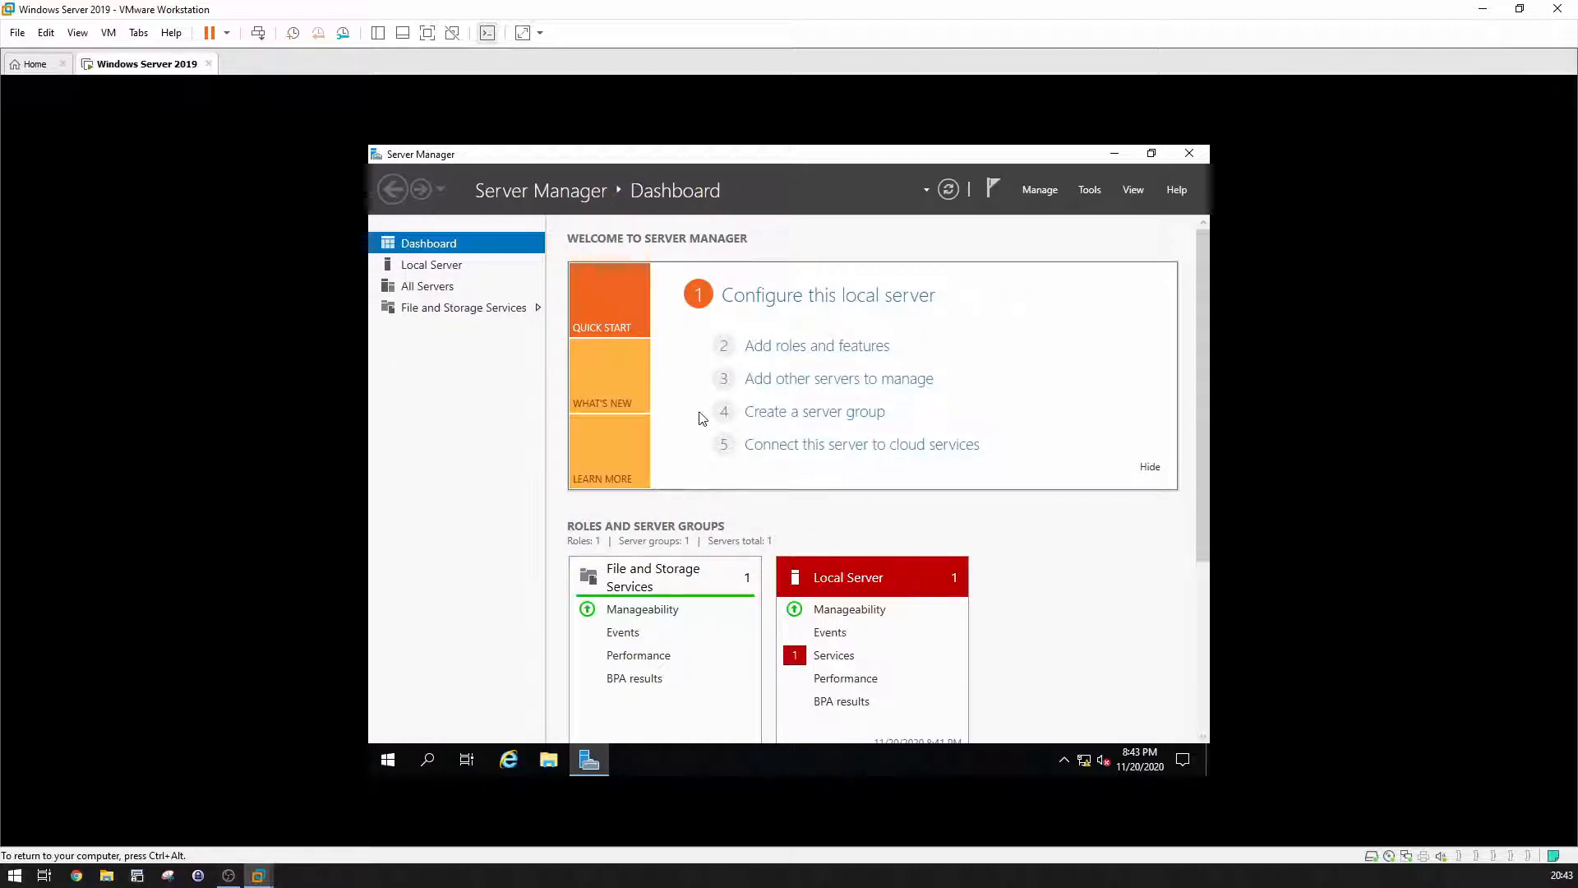
# Step: In Add Roles and Features, select Active Directory Domain Services and DNS Server with their required features
pyautogui.click(1040, 190)
pyautogui.click(1044, 212)
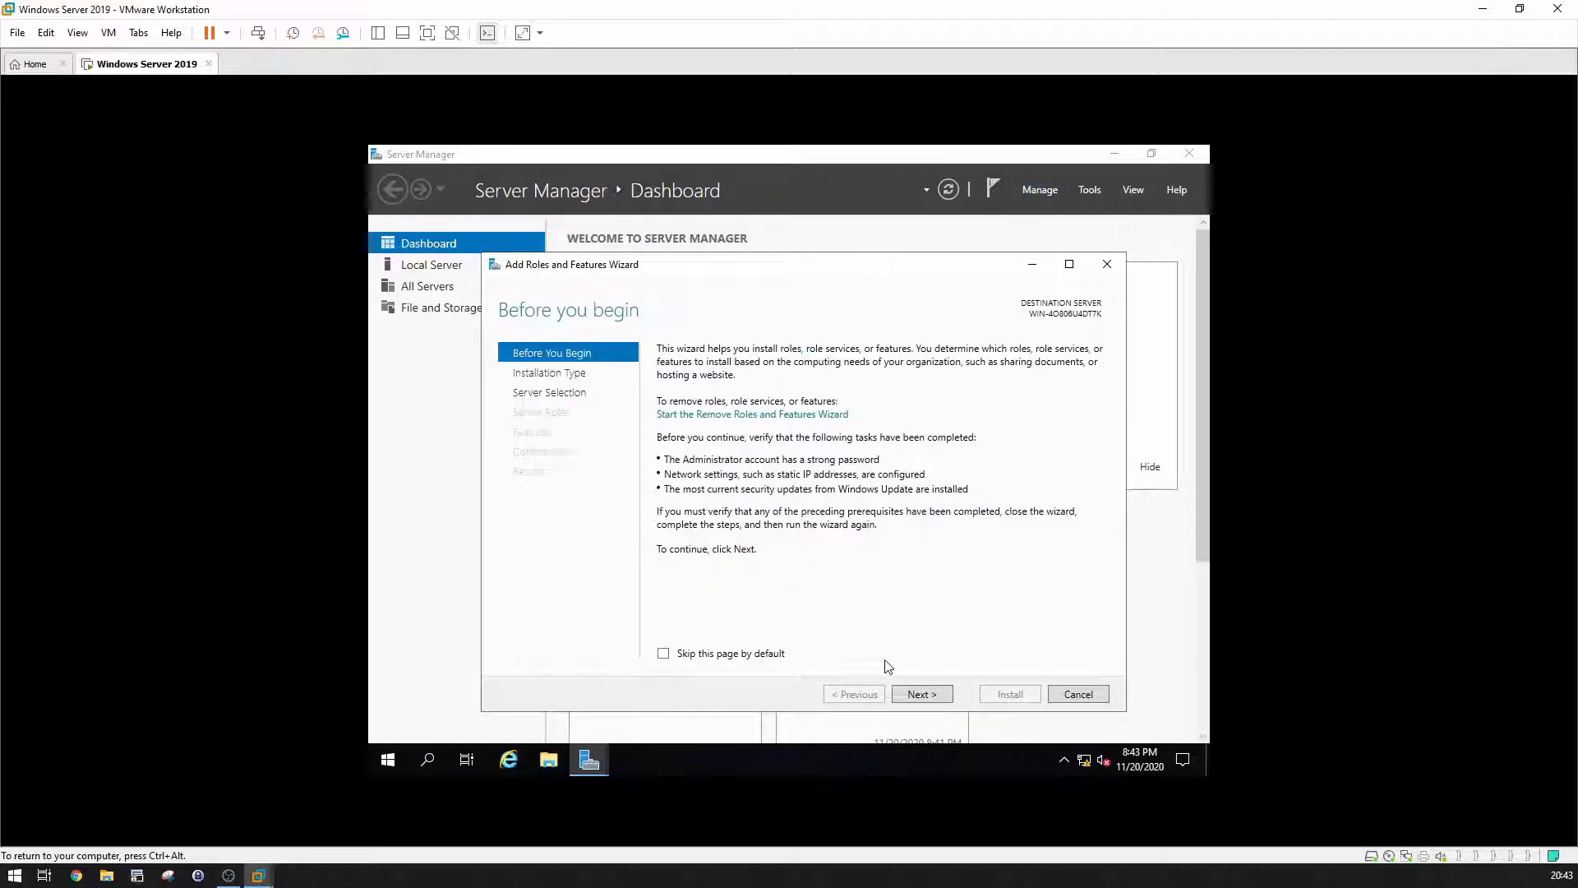
pyautogui.click(912, 695)
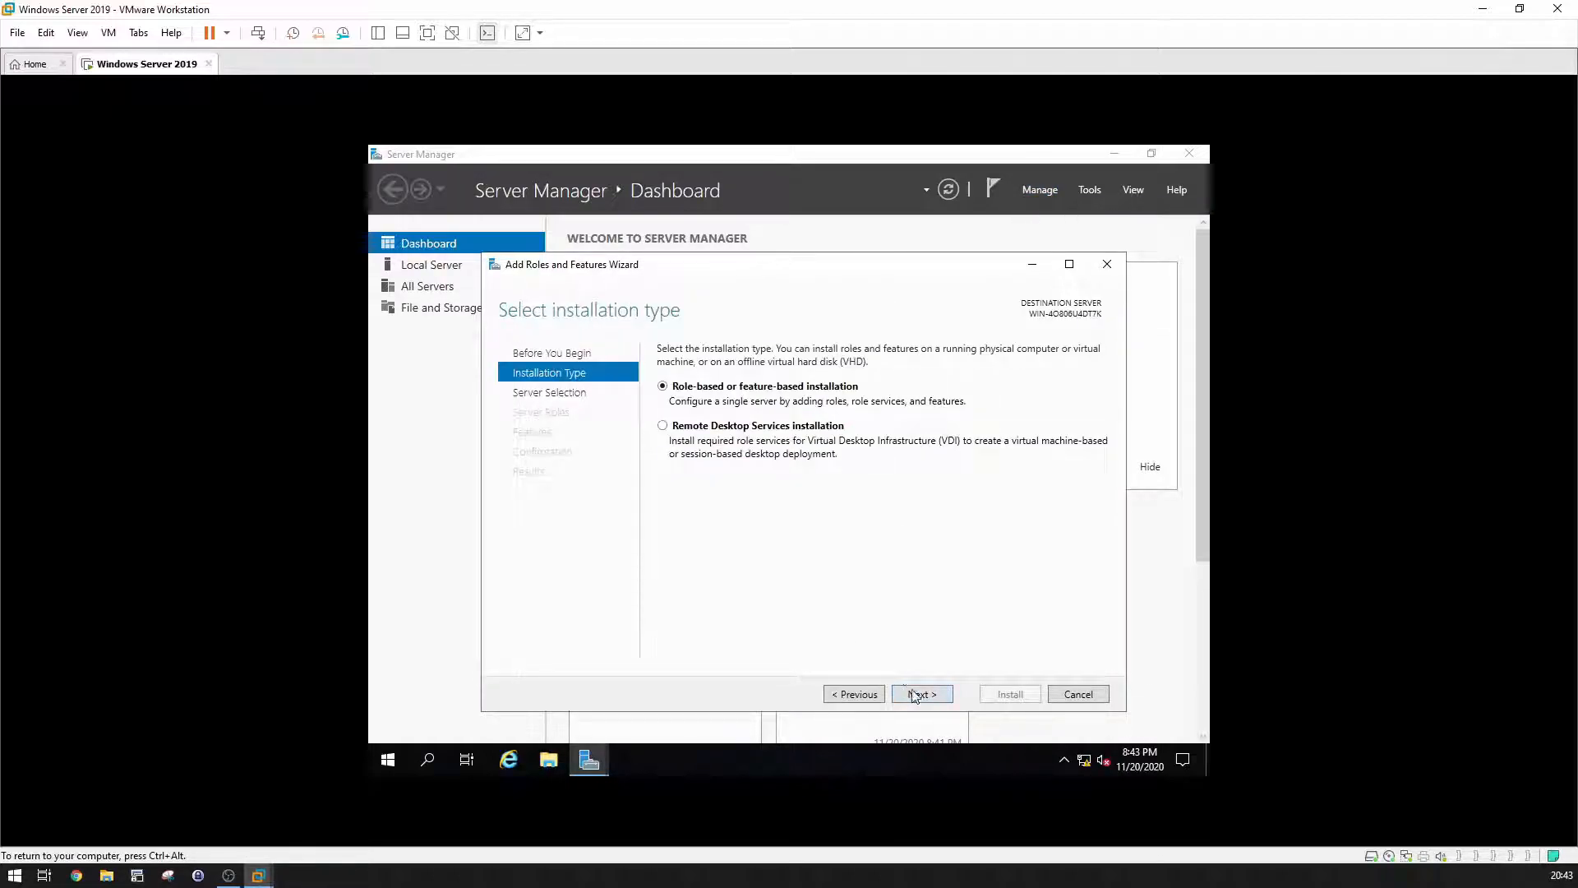
pyautogui.click(917, 695)
pyautogui.click(918, 695)
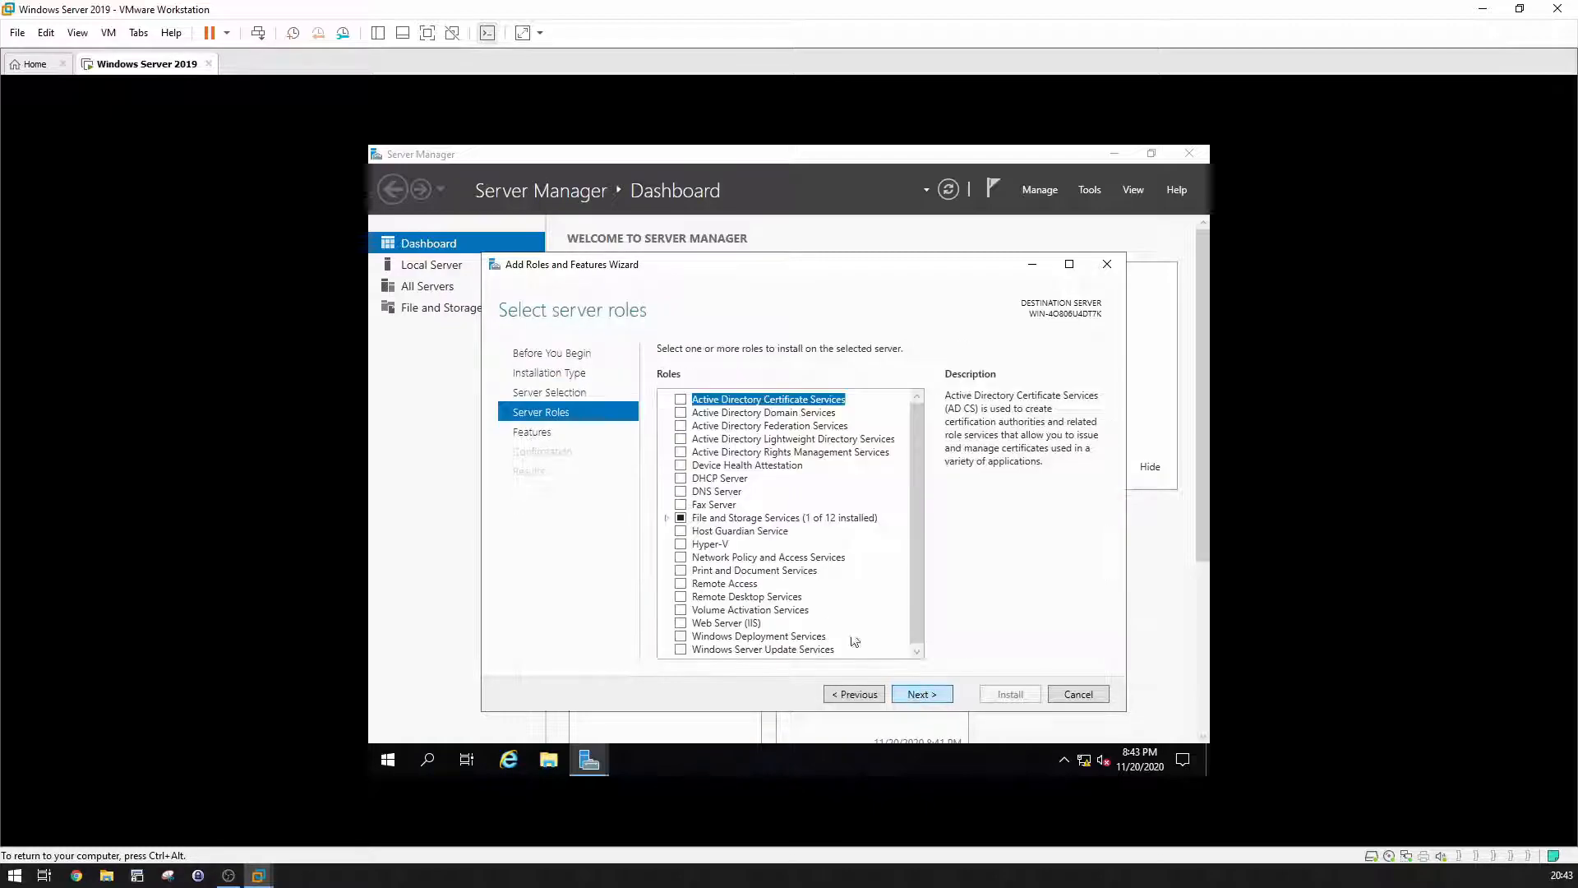
pyautogui.click(682, 414)
pyautogui.click(846, 626)
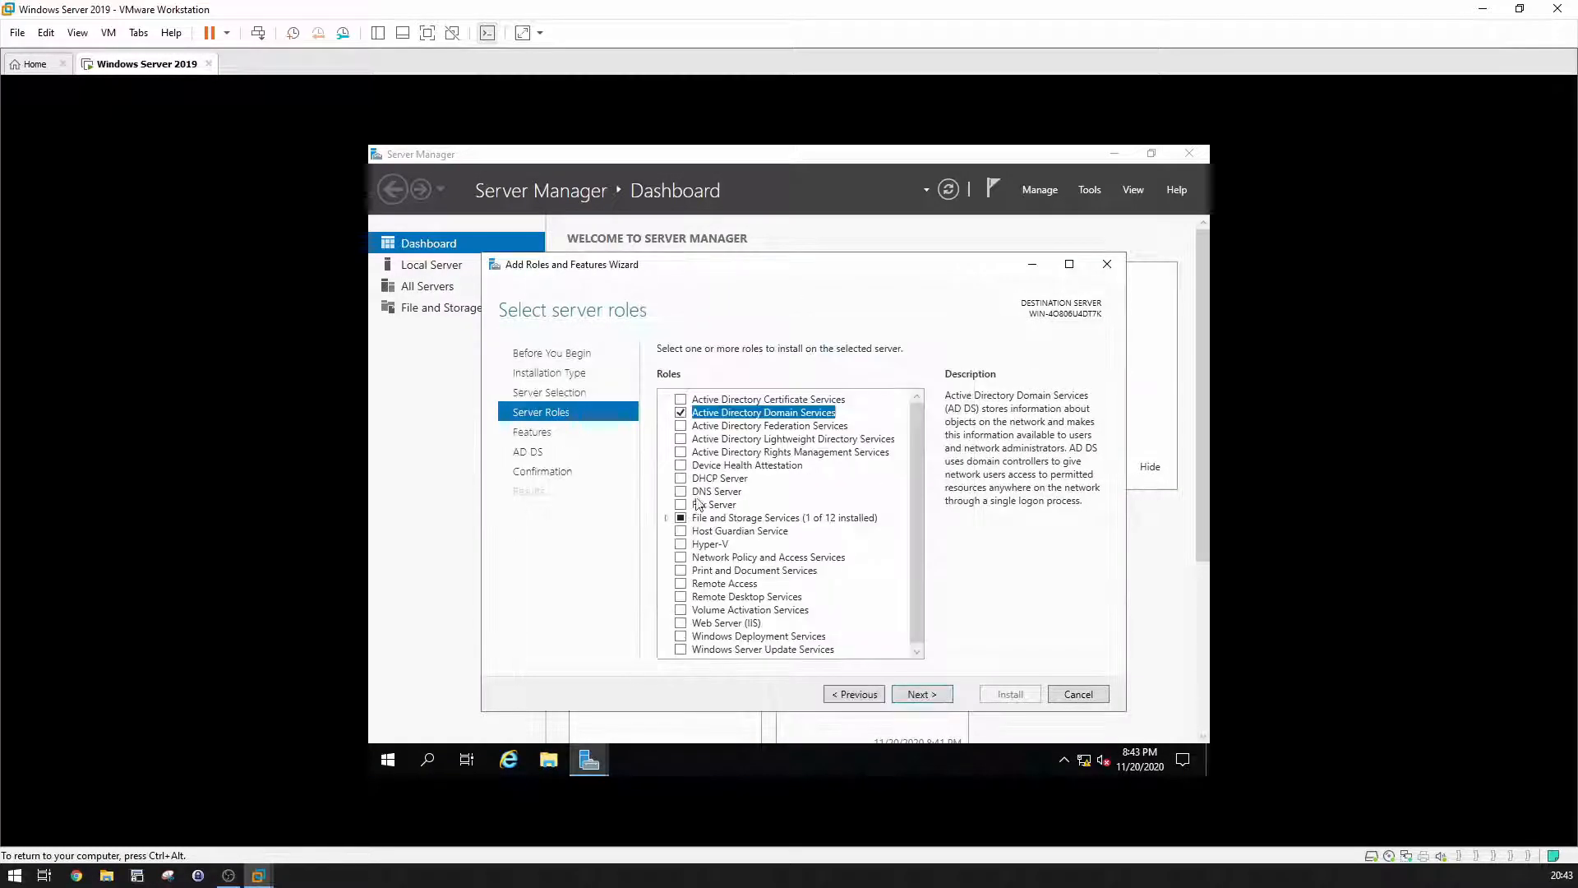
pyautogui.click(680, 491)
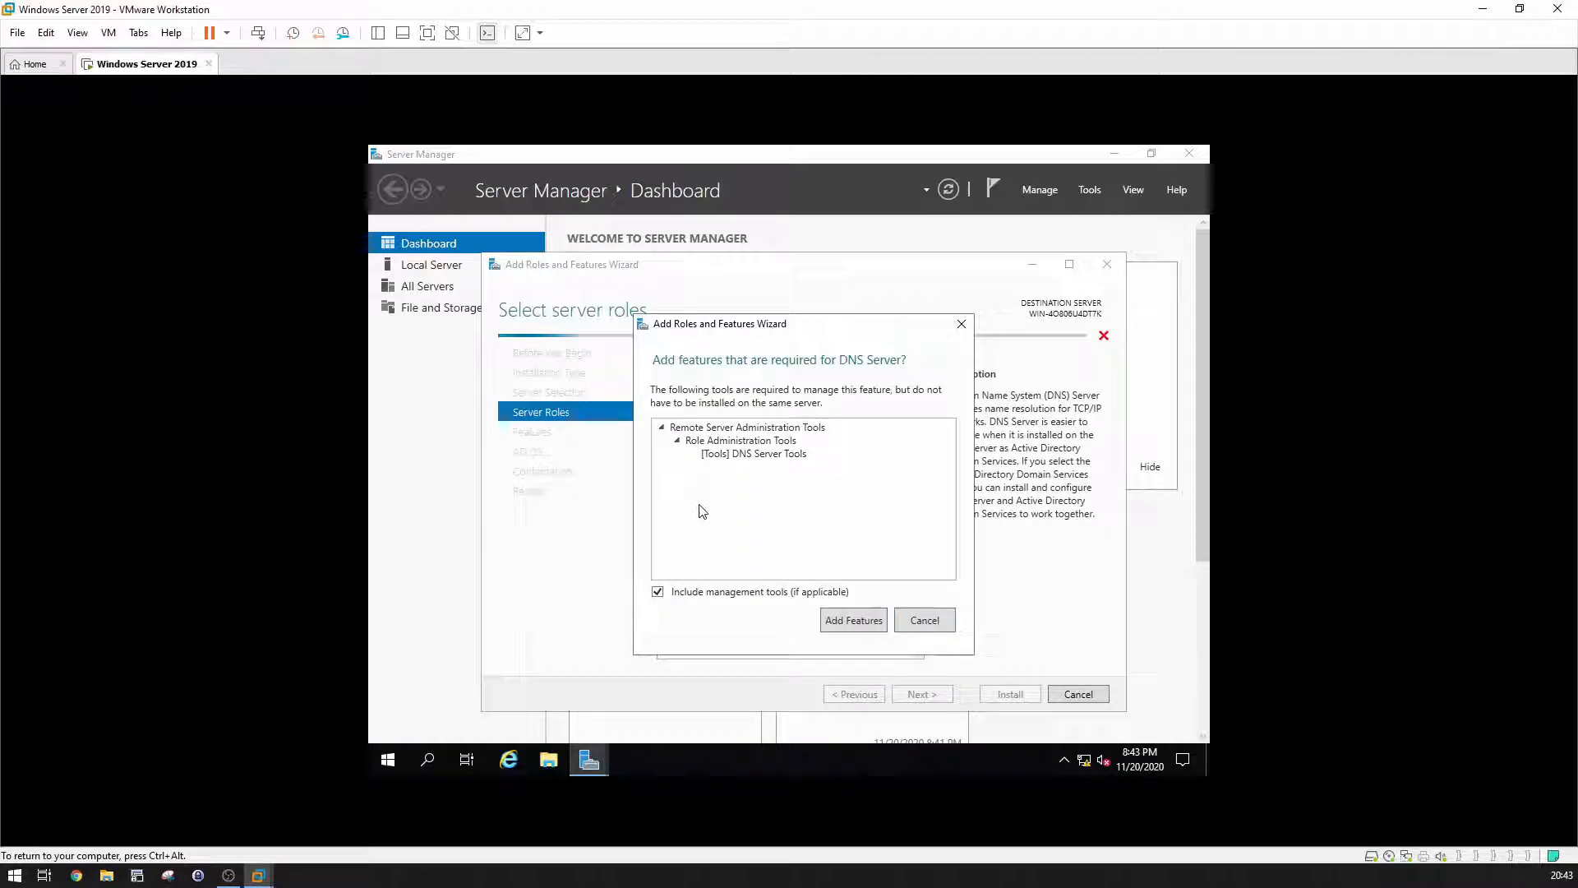
pyautogui.click(839, 617)
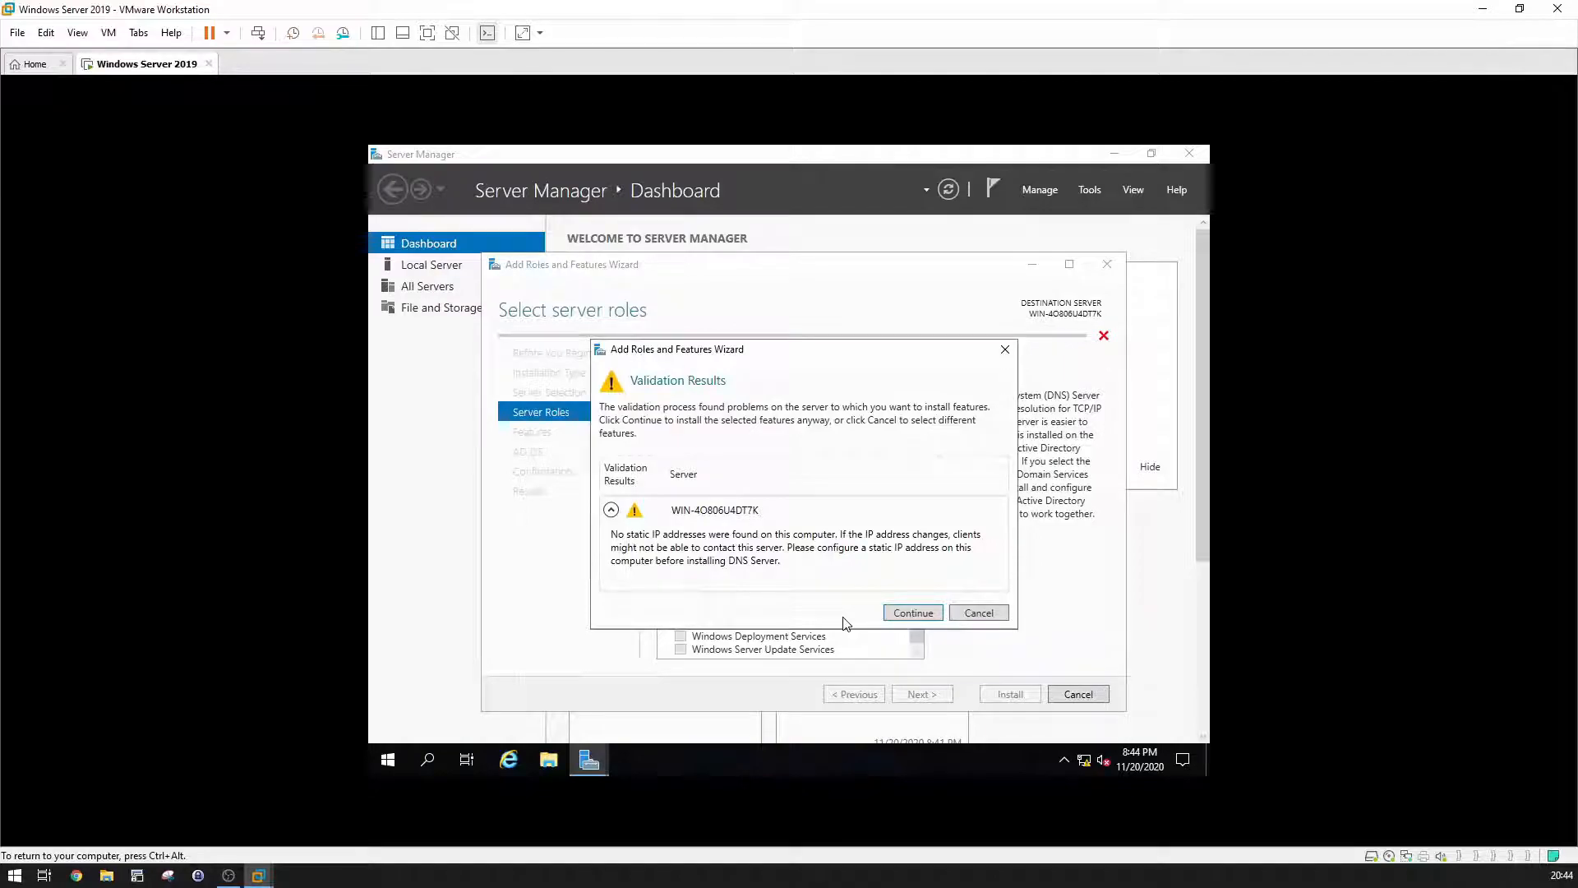
pyautogui.click(914, 613)
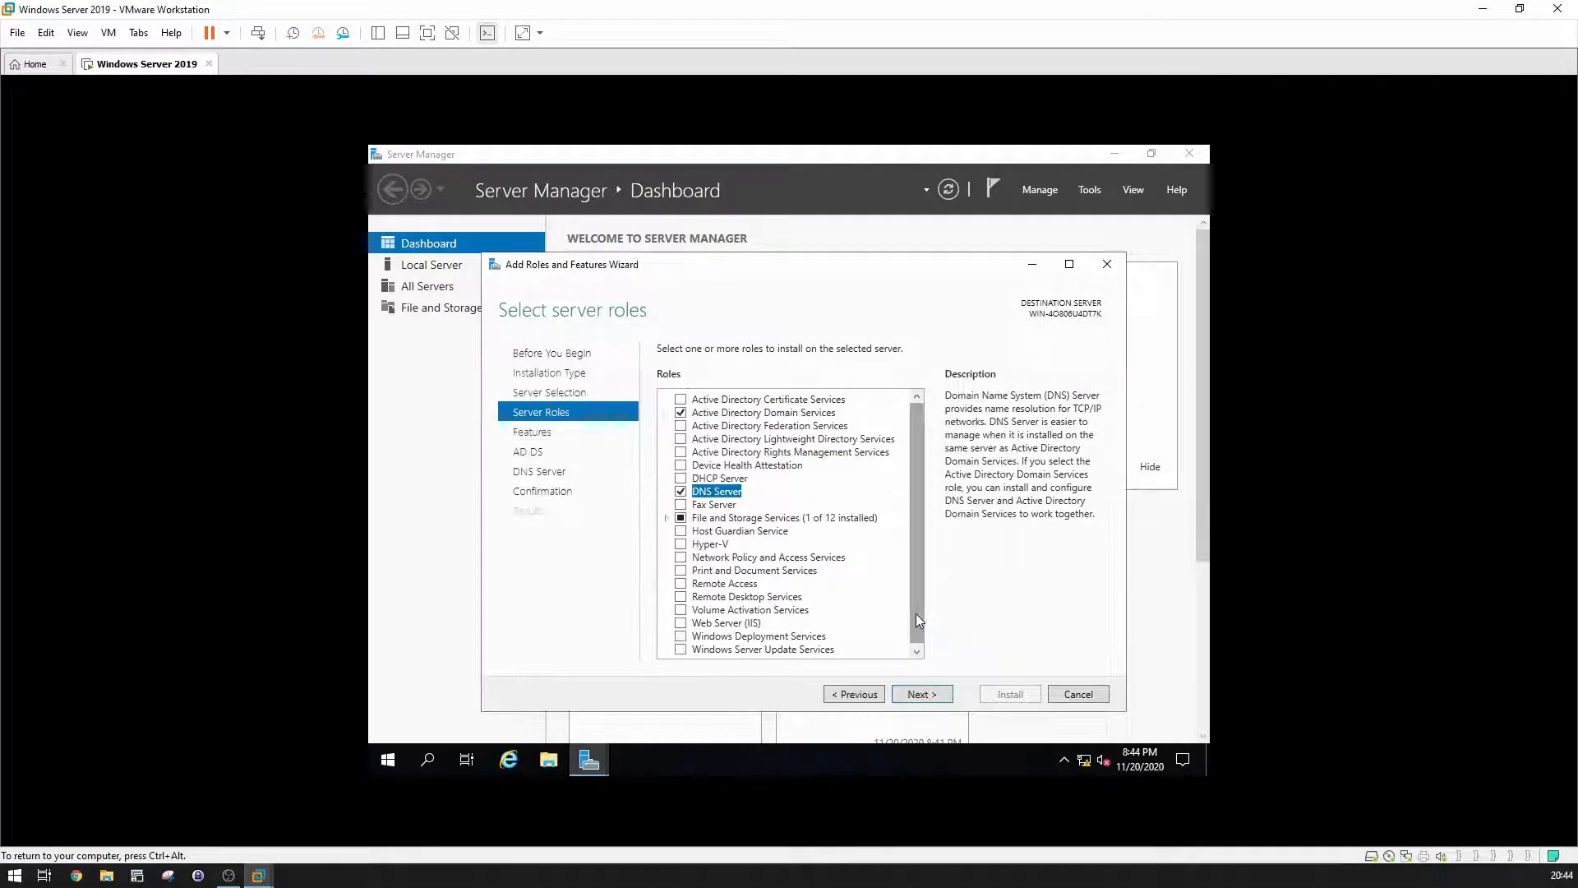
# Step: Continue past the features and AD DS pages and start the role installation
pyautogui.click(921, 694)
pyautogui.click(921, 695)
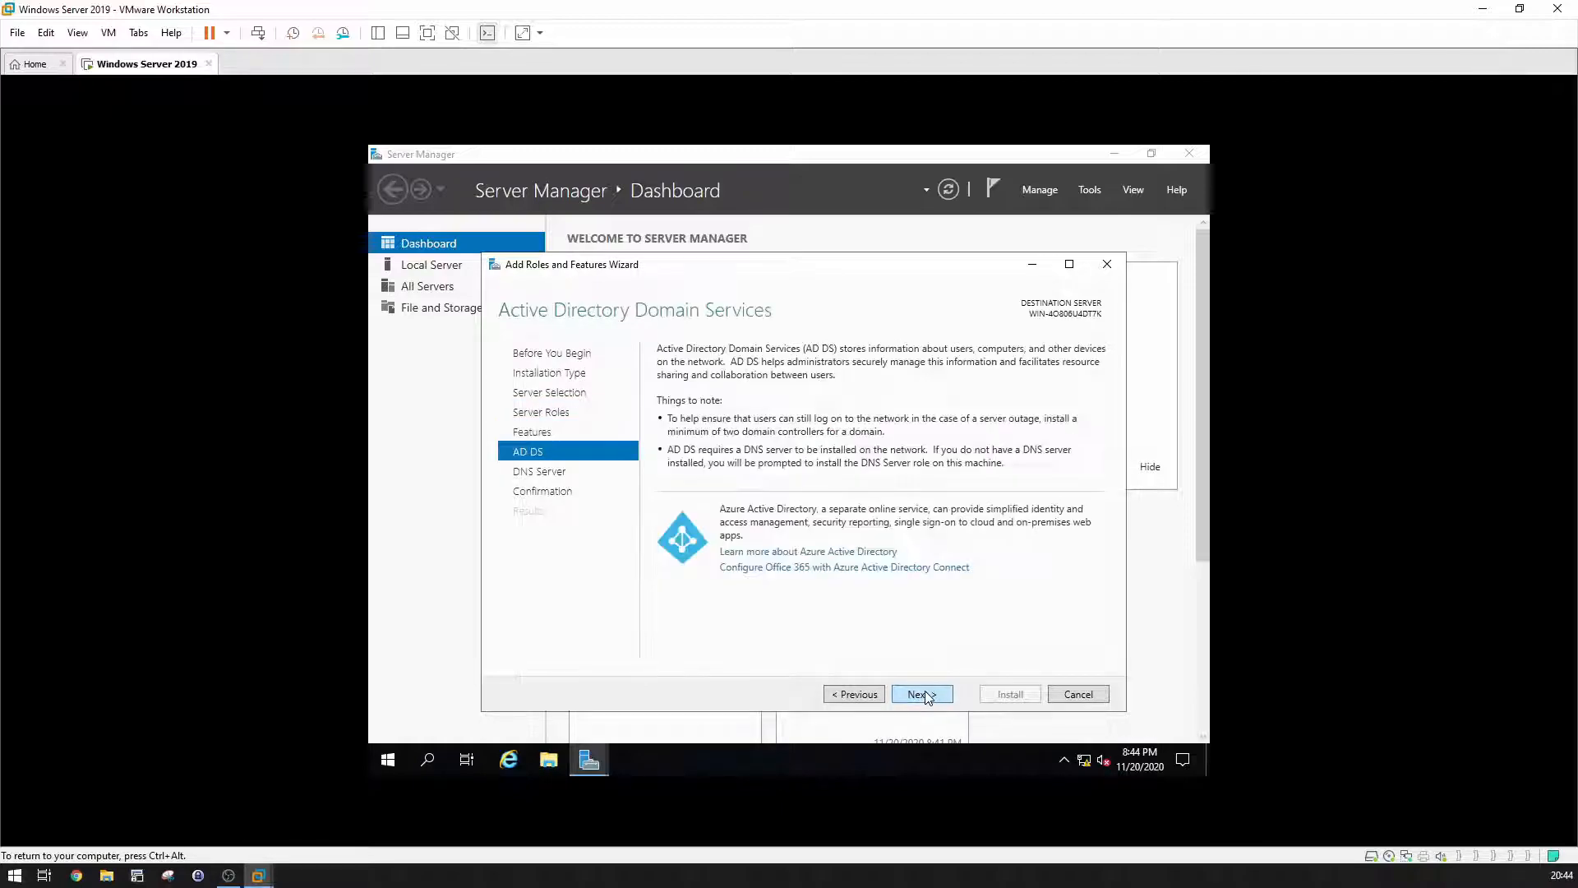
pyautogui.click(921, 695)
pyautogui.click(922, 695)
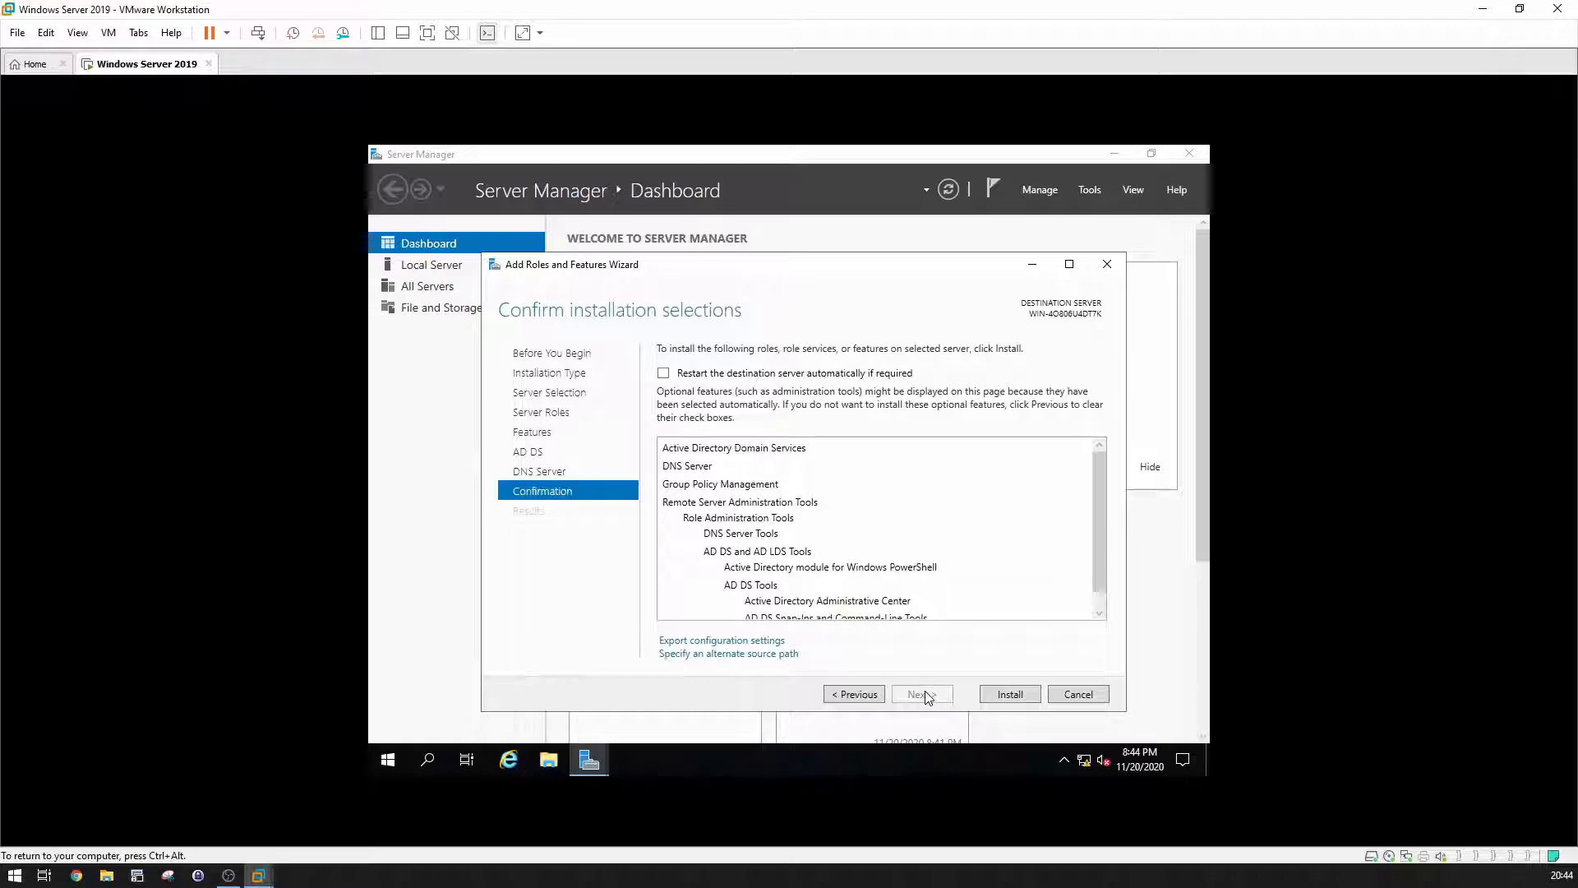
pyautogui.click(991, 695)
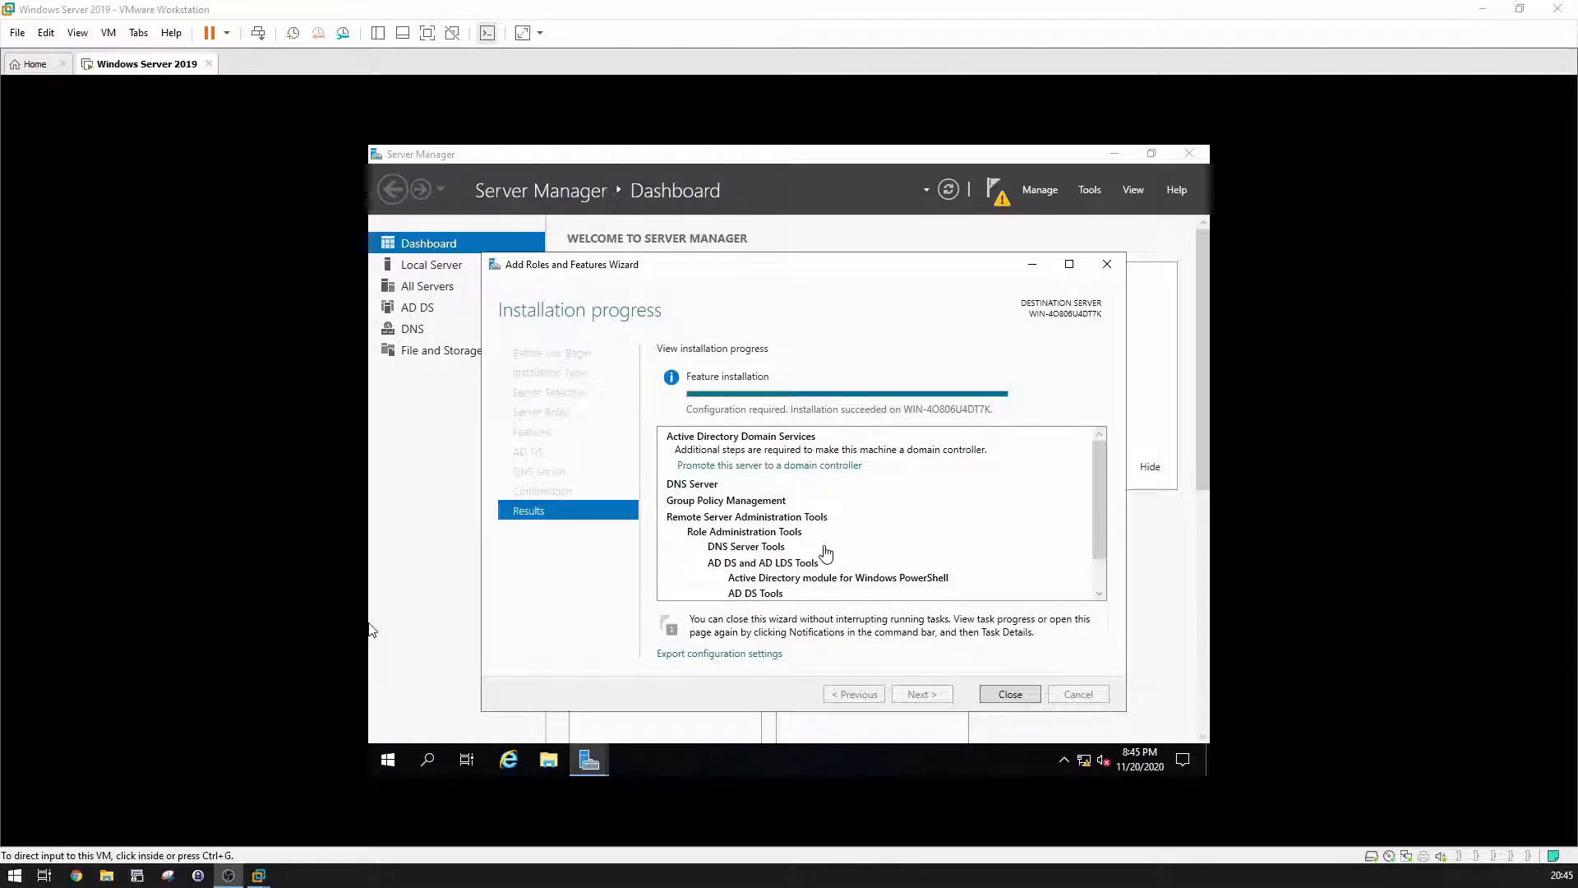
# Step: Launch promotion, choose Add a new forest with root domain bulltech.com, and continue
pyautogui.click(791, 477)
pyautogui.click(788, 467)
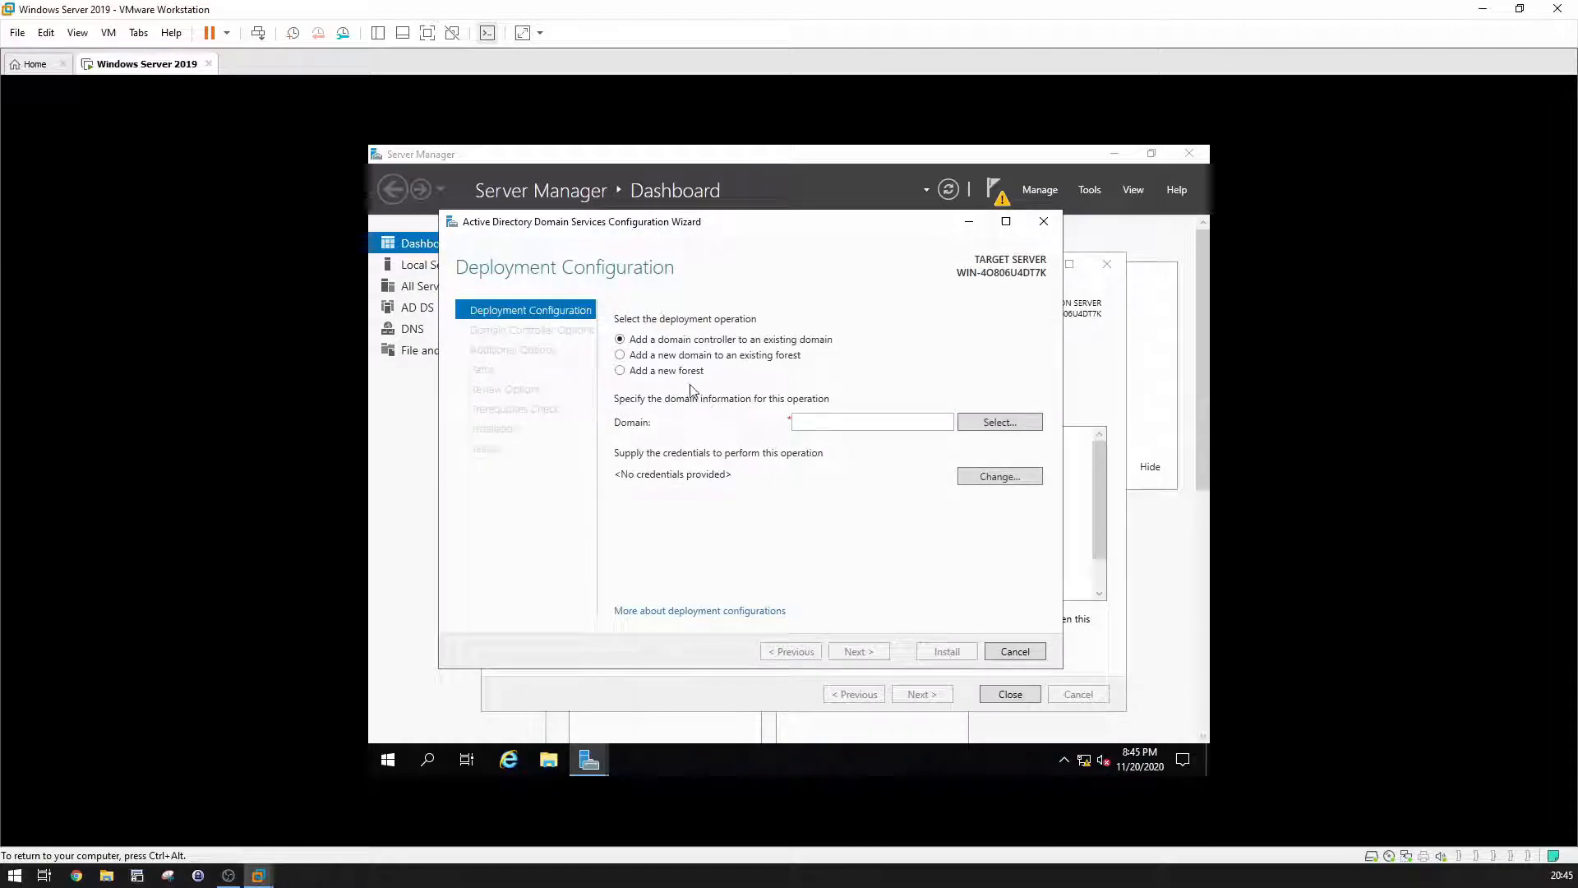
pyautogui.click(687, 375)
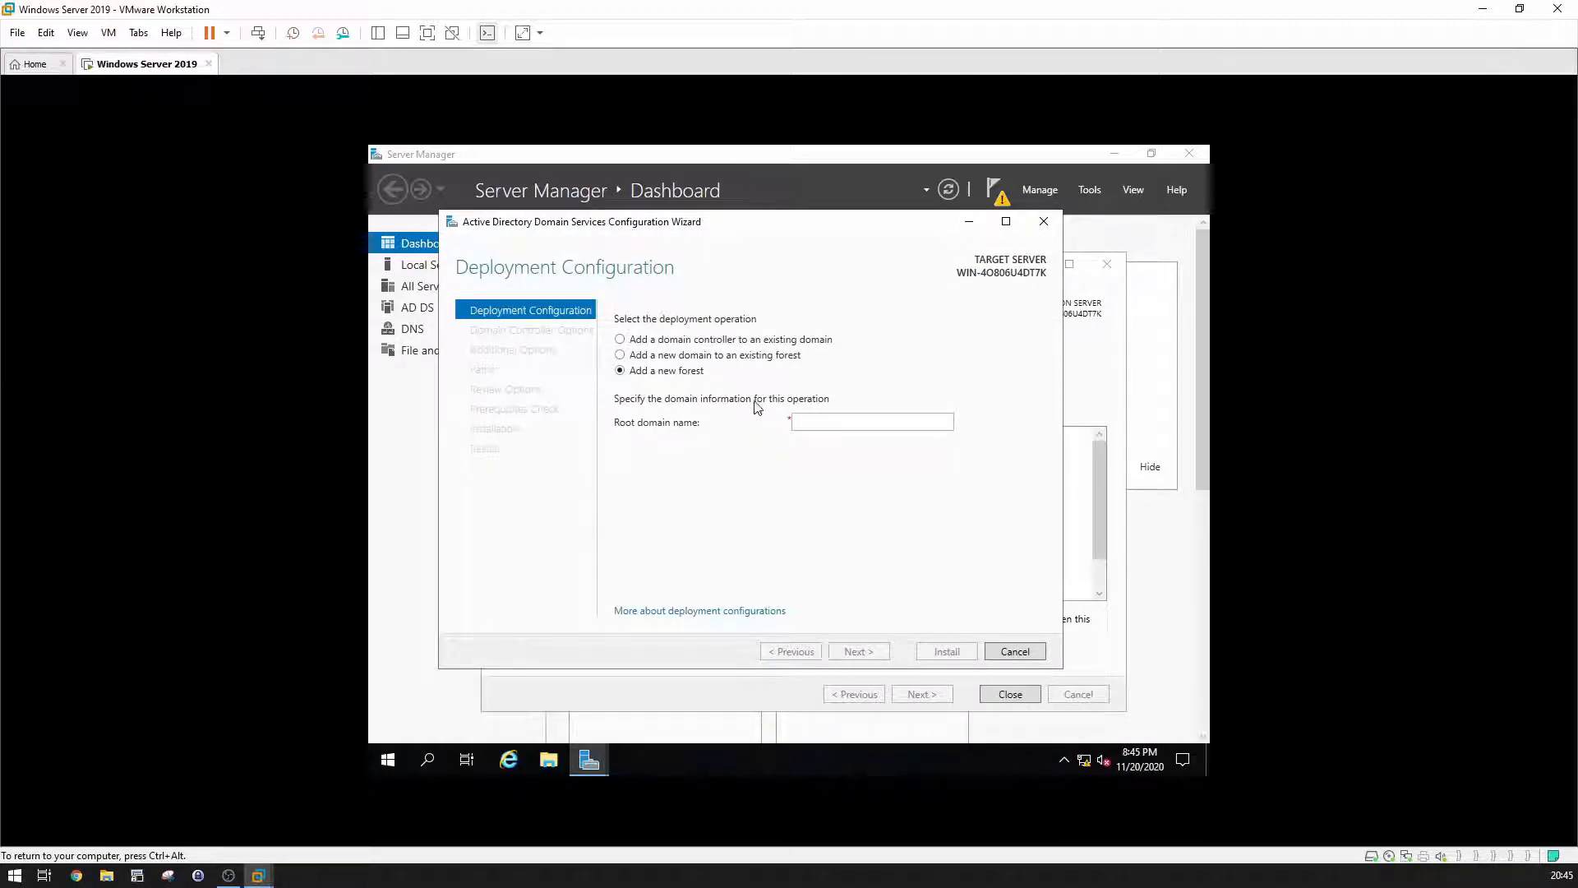
pyautogui.click(821, 428)
pyautogui.write('bulltech')
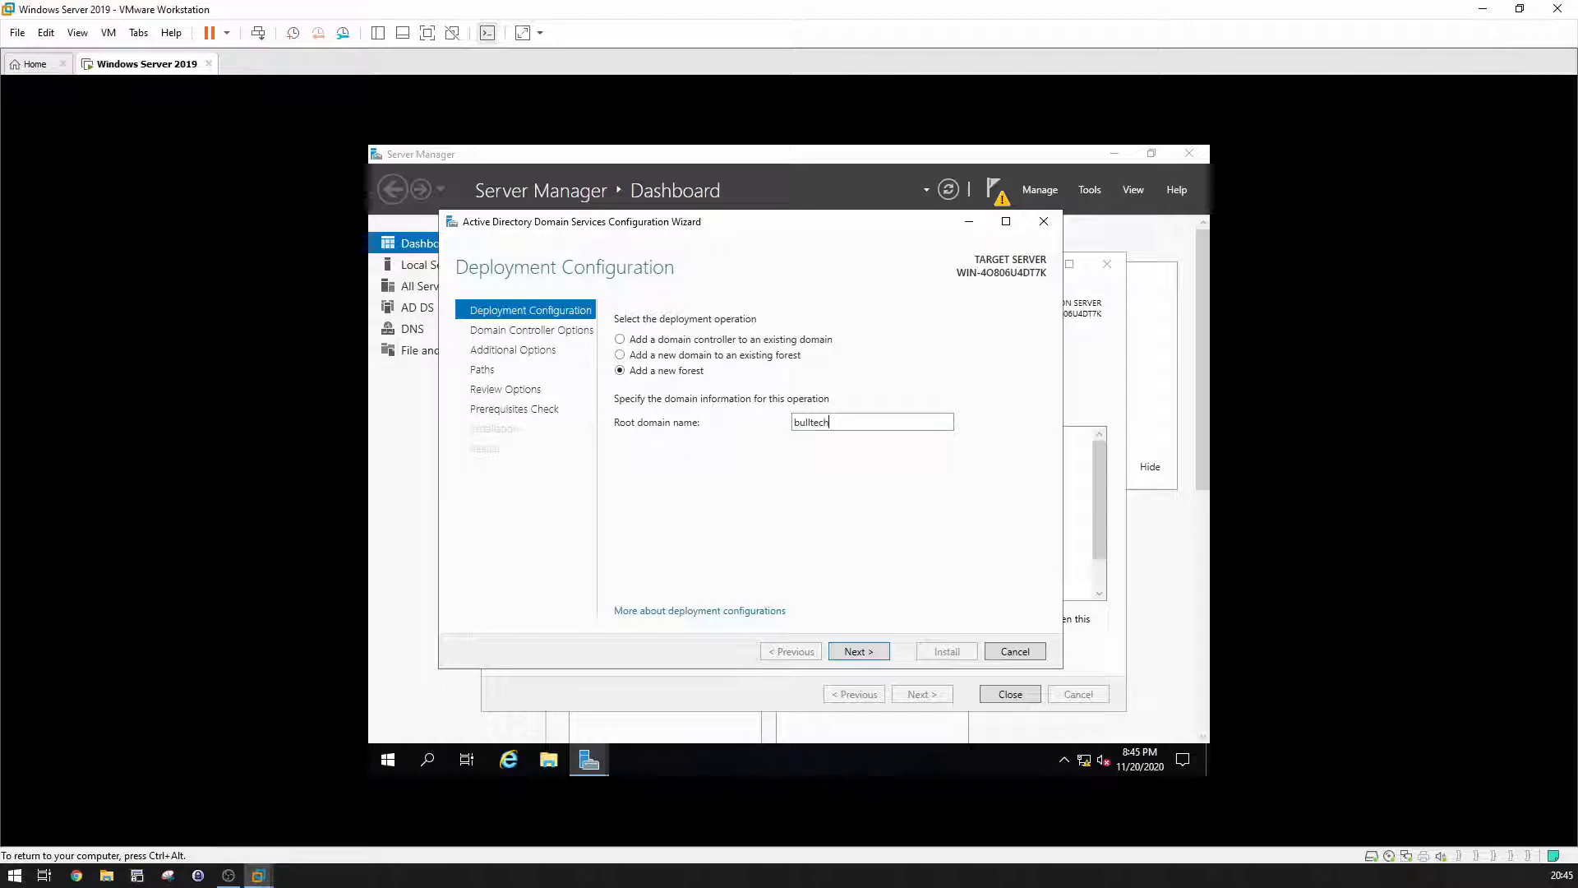
pyautogui.write('om')
pyautogui.click(876, 653)
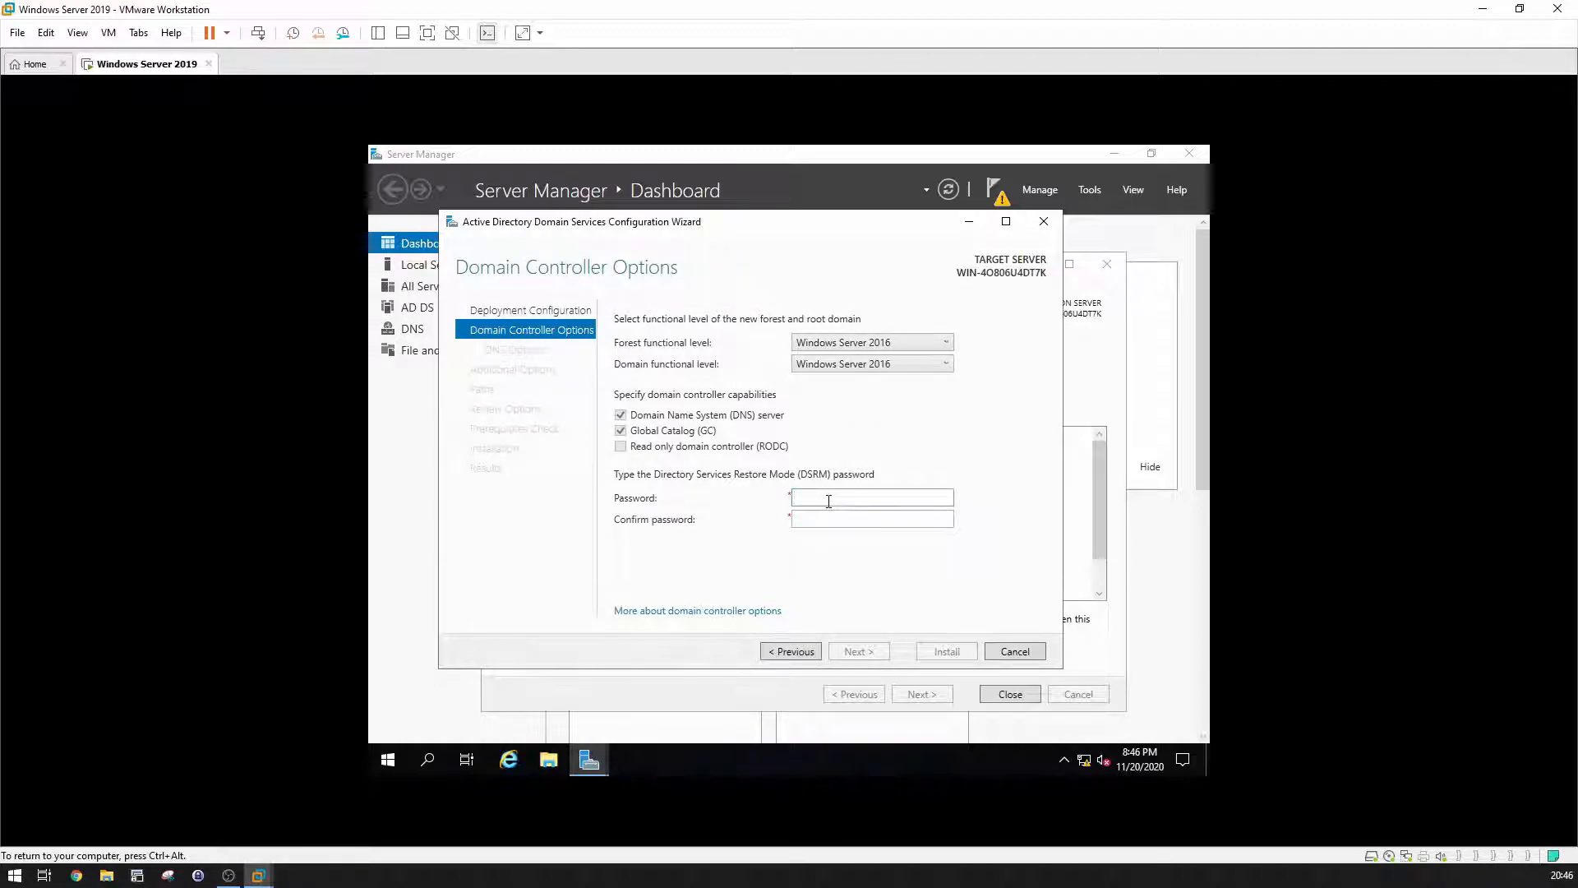
# Step: Enter and confirm the Directory Services Restore Mode password, then continue to DNS Options
pyautogui.write('P@ssw0rP@ssw0rd')
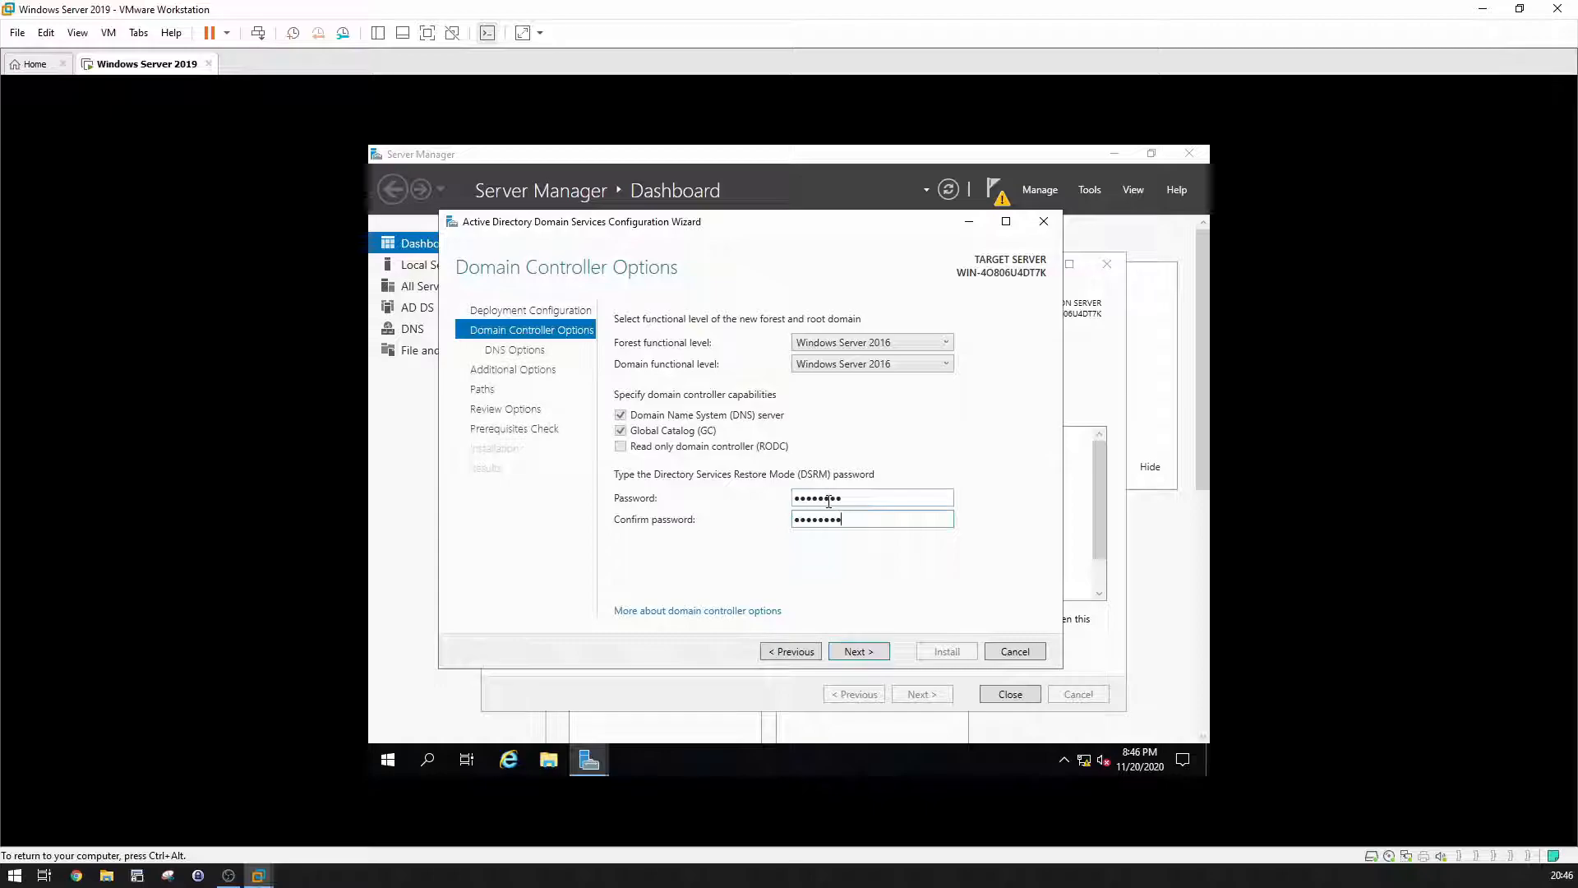
pyautogui.press('Return')
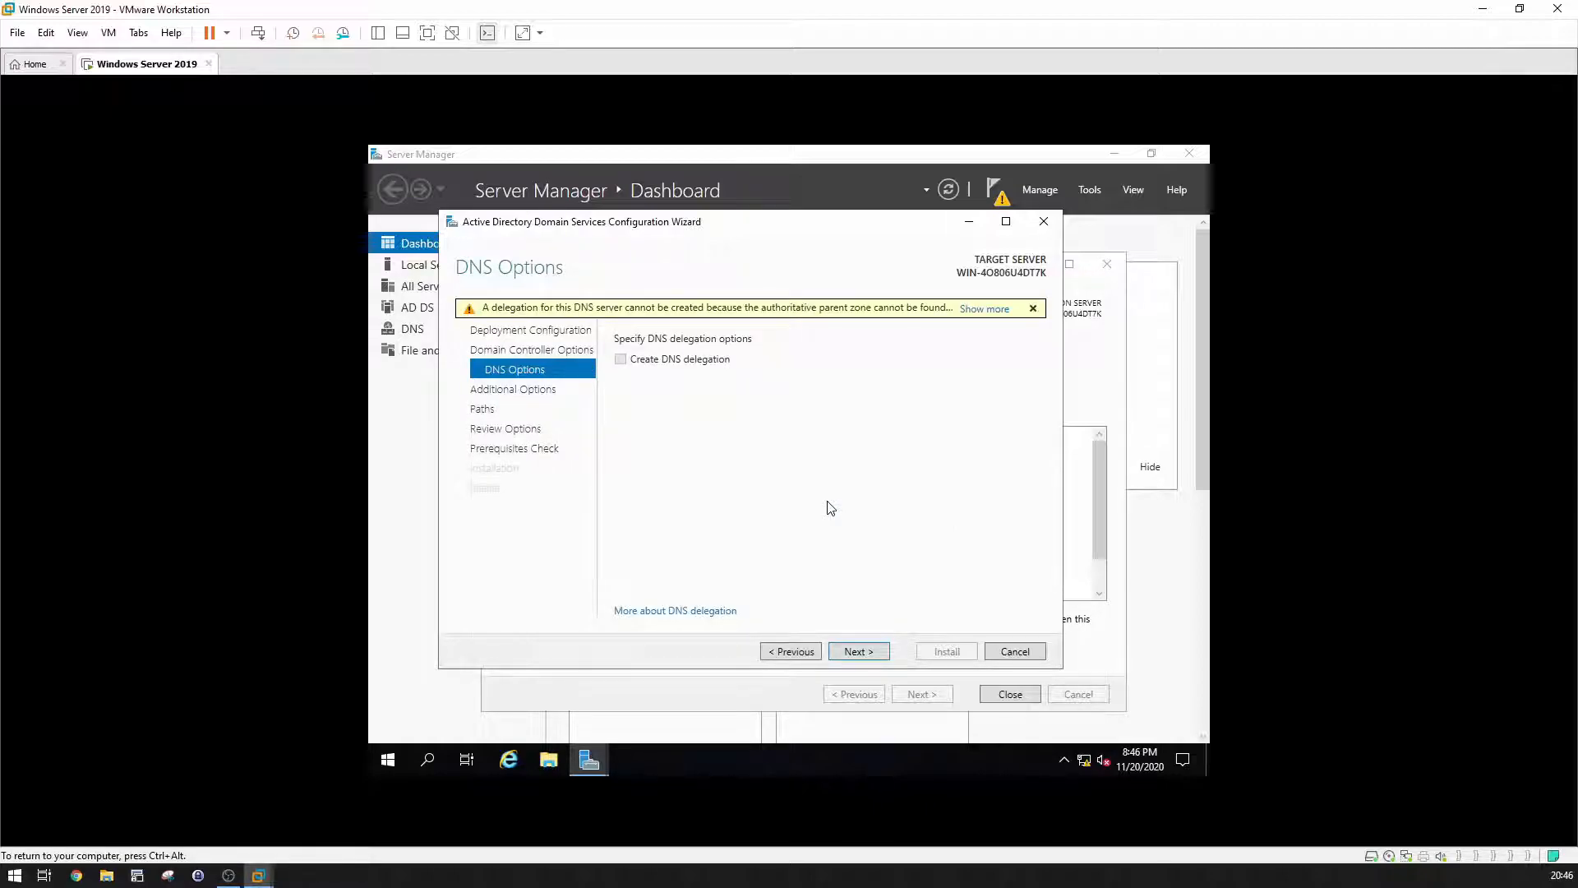
# Step: Skip DNS delegation, keep NetBIOS name BULLTECH and default NTDS/SYSVOL paths, and run prerequisite checks
pyautogui.click(864, 648)
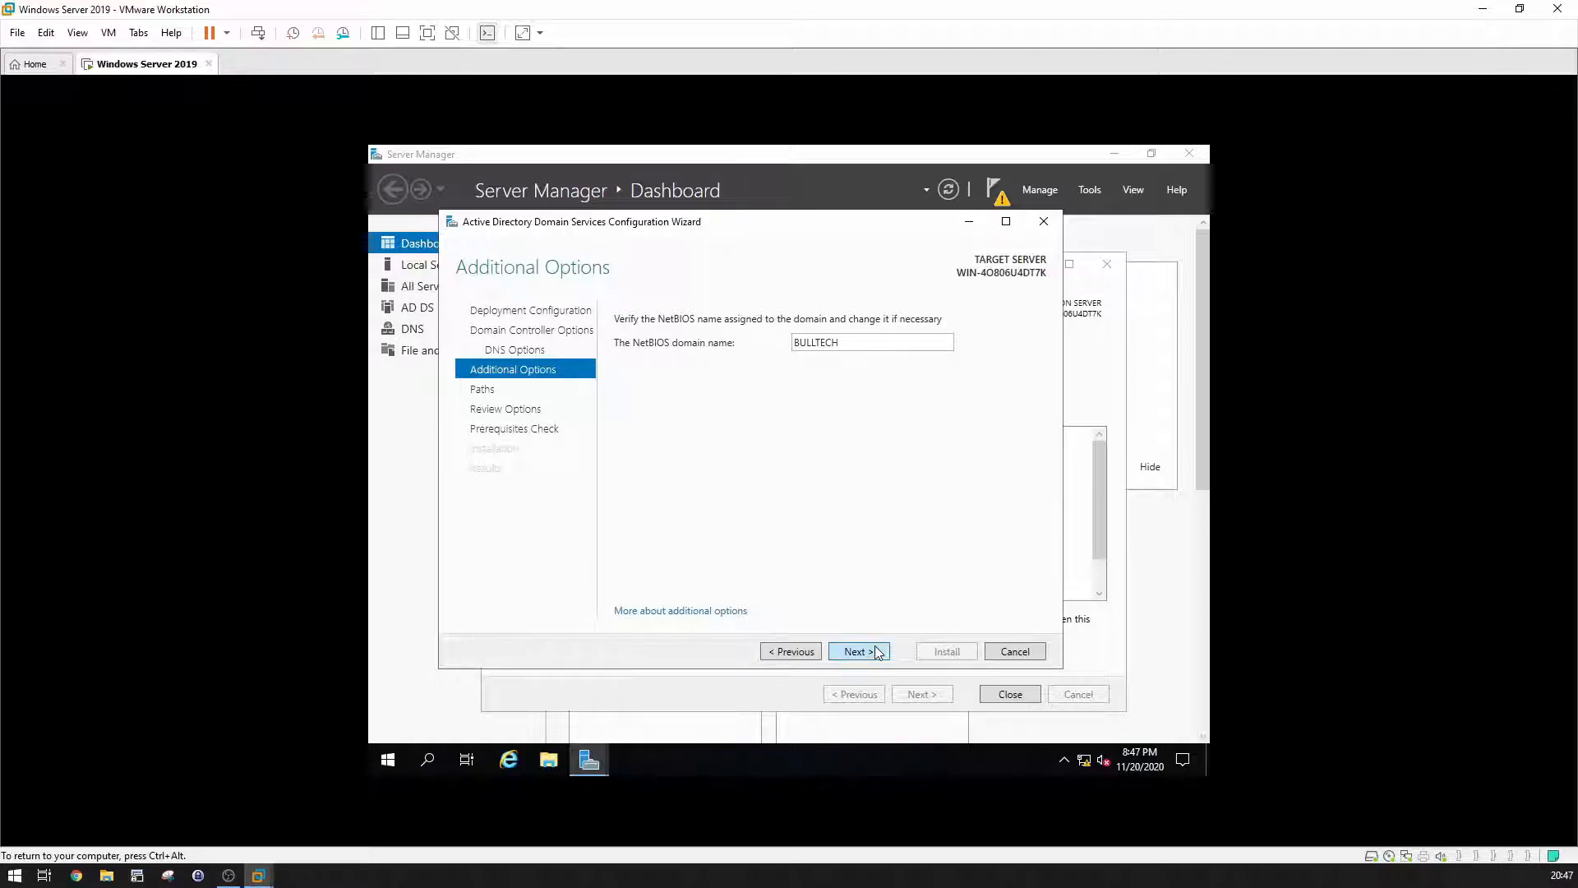
pyautogui.click(876, 650)
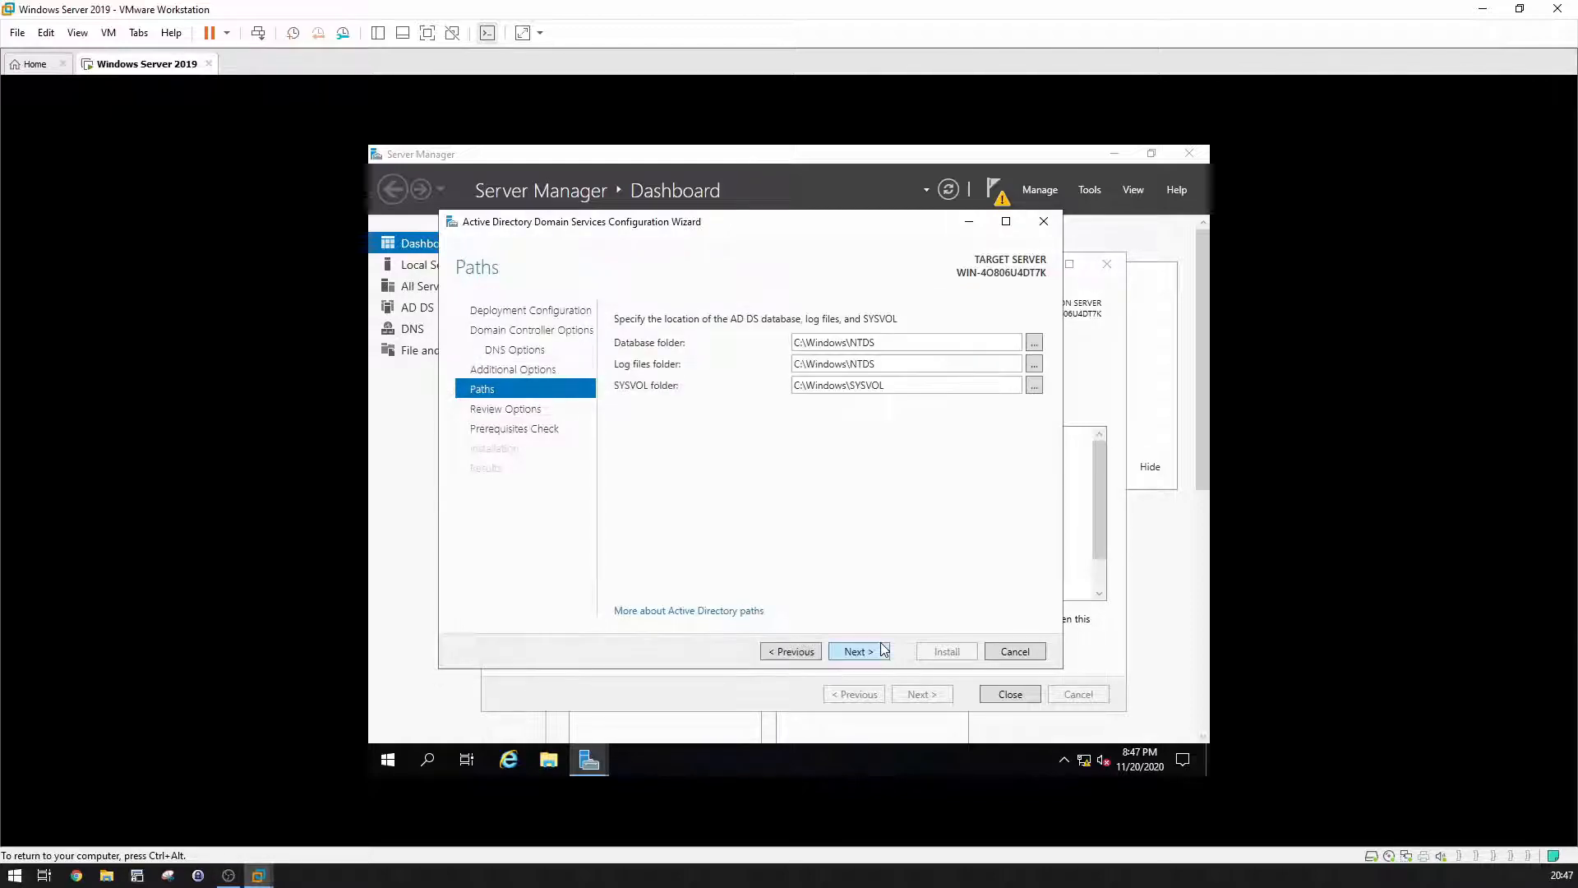
pyautogui.click(882, 649)
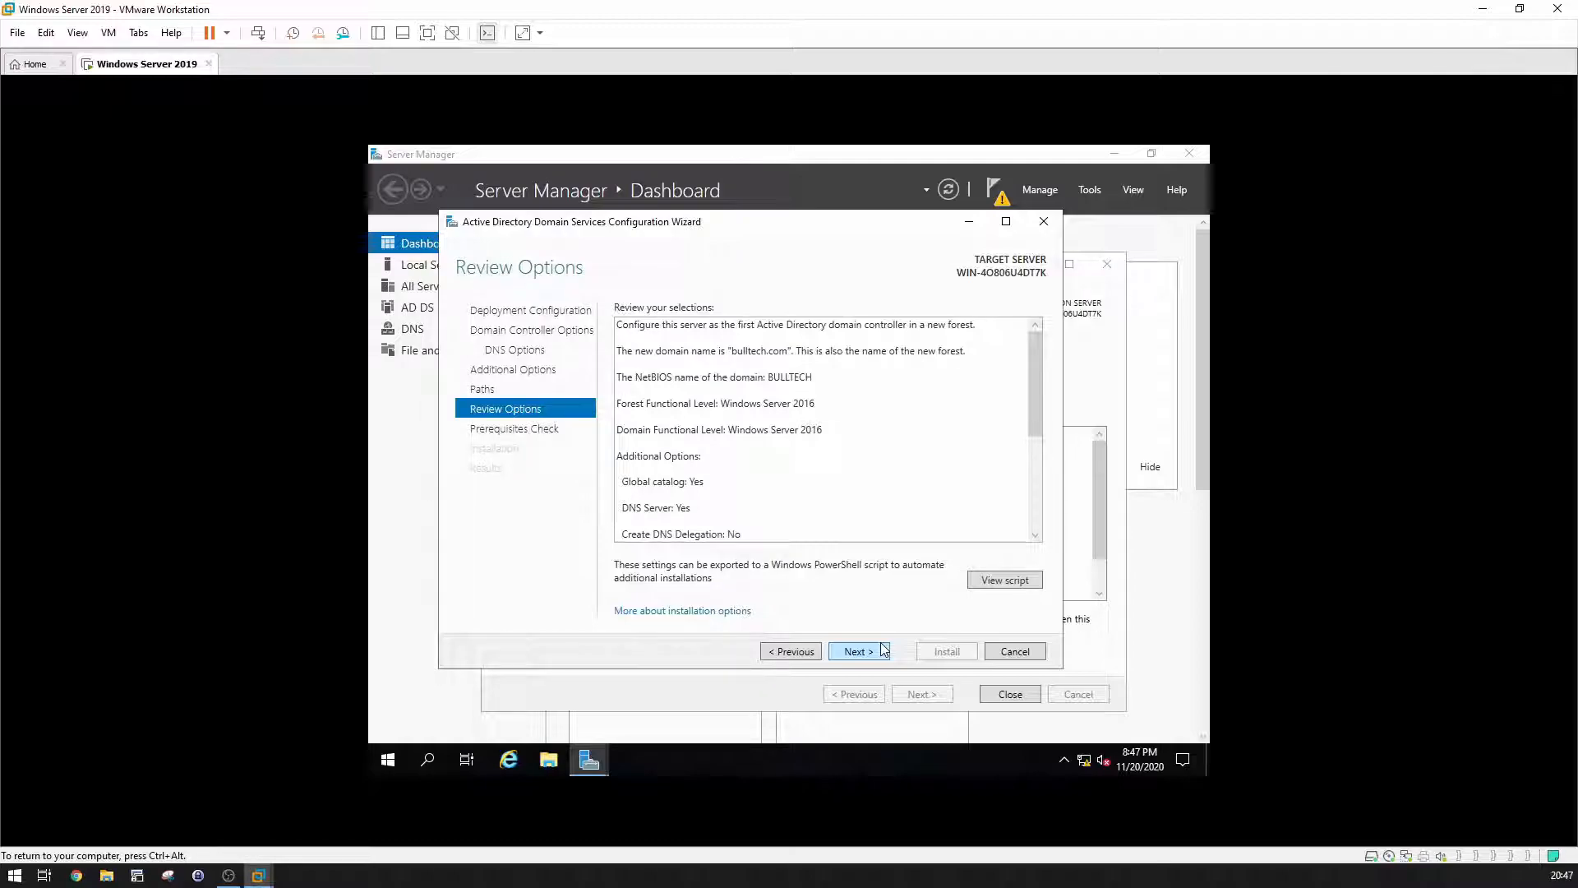
pyautogui.click(855, 651)
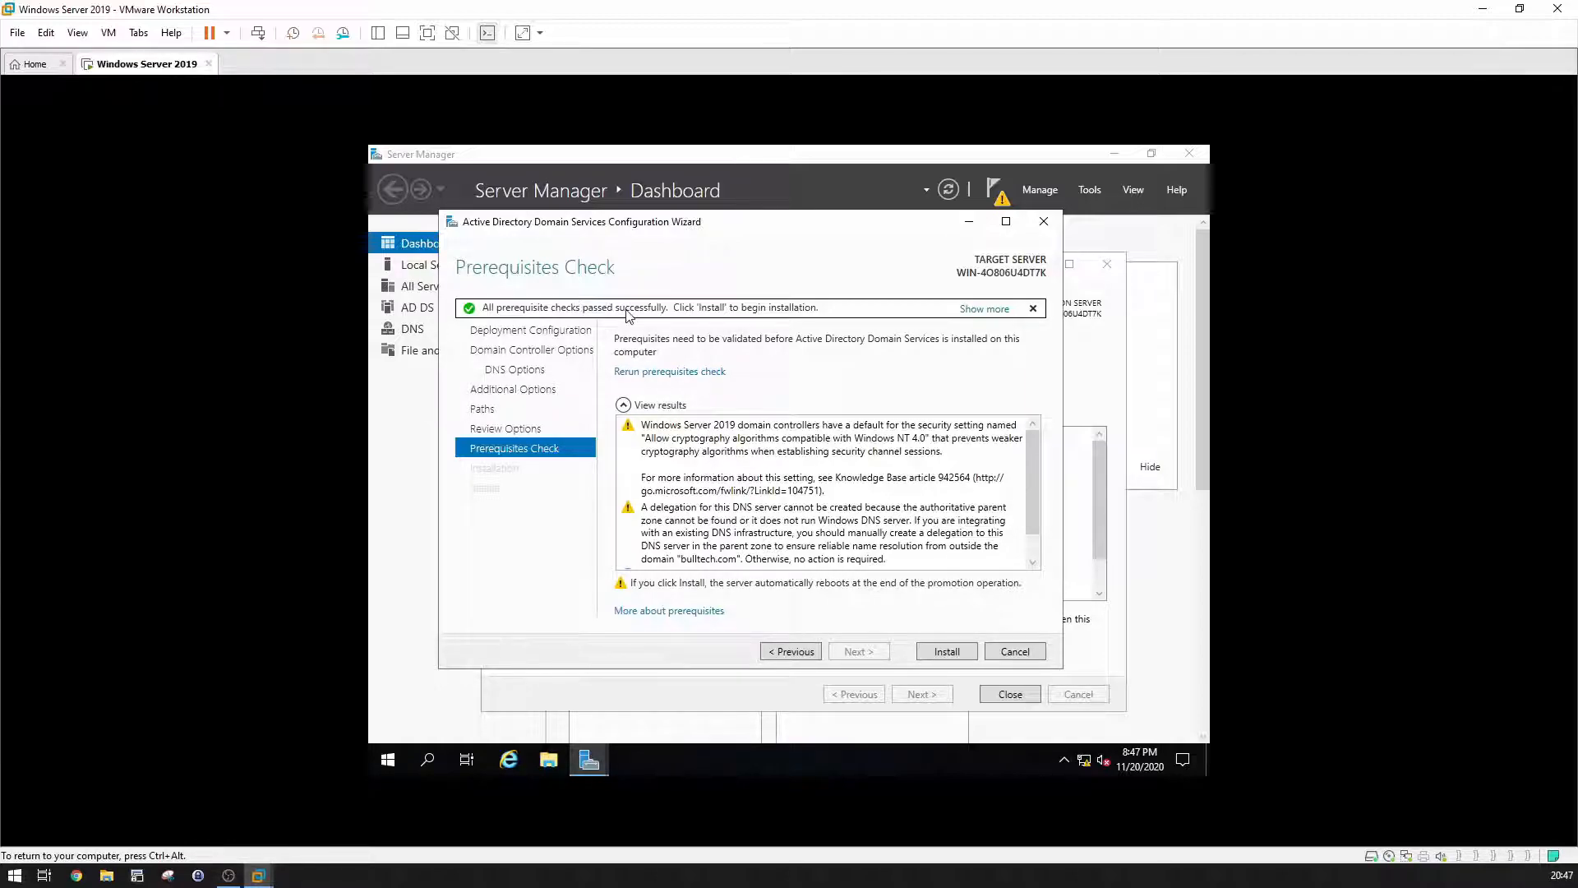
# Step: Install the promotion, sign in as BULLTECH administrator after reboot, and show Server Manager's Tools menu
pyautogui.click(947, 651)
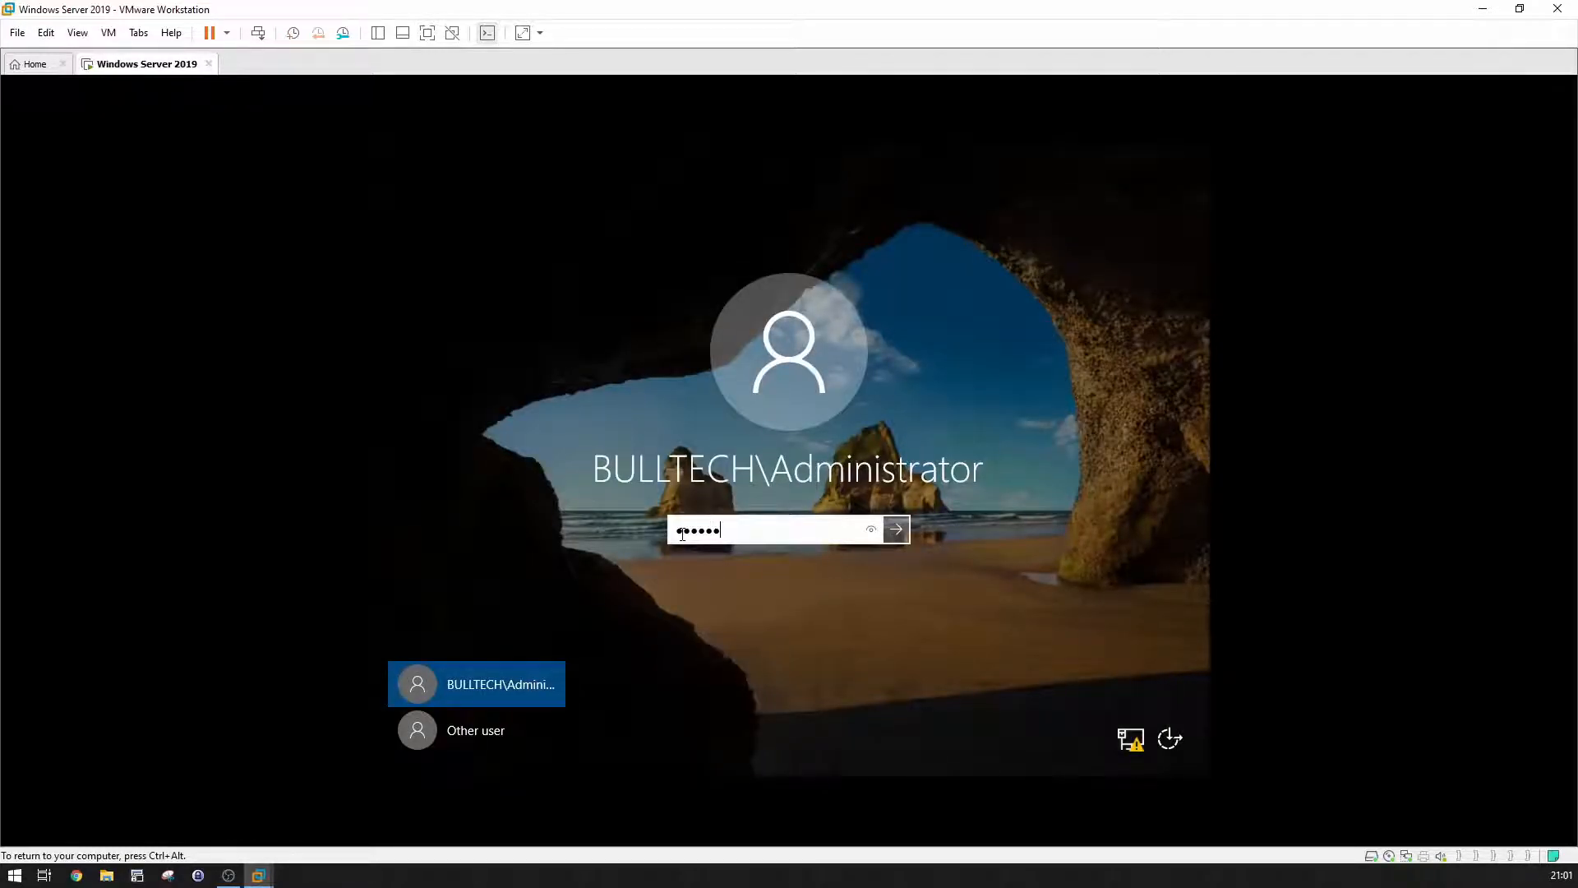
pyautogui.press('Return')
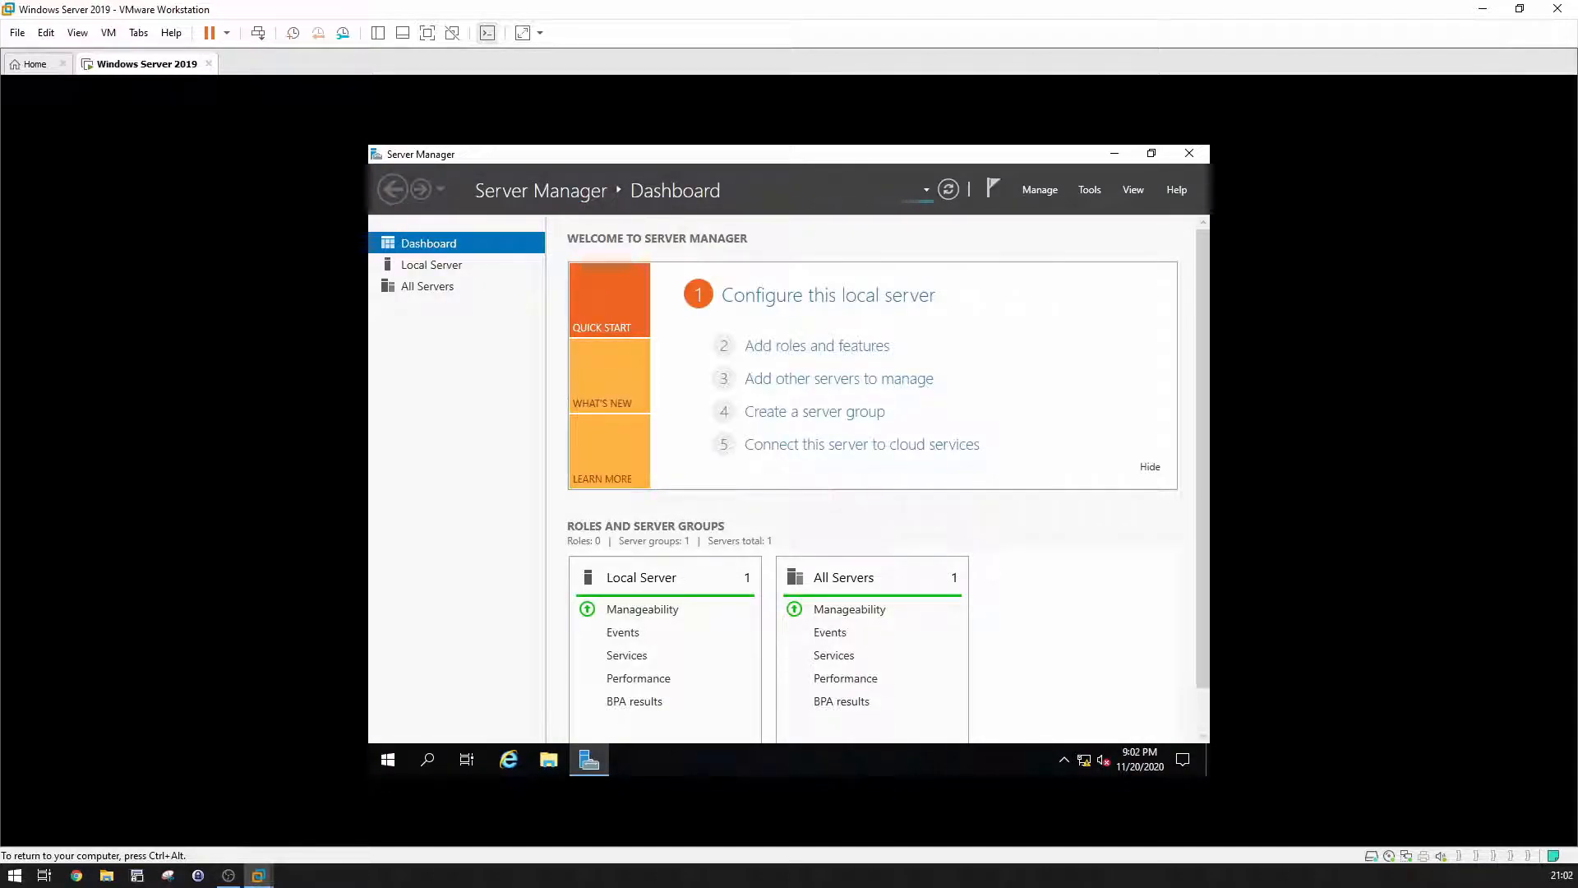
pyautogui.click(1089, 191)
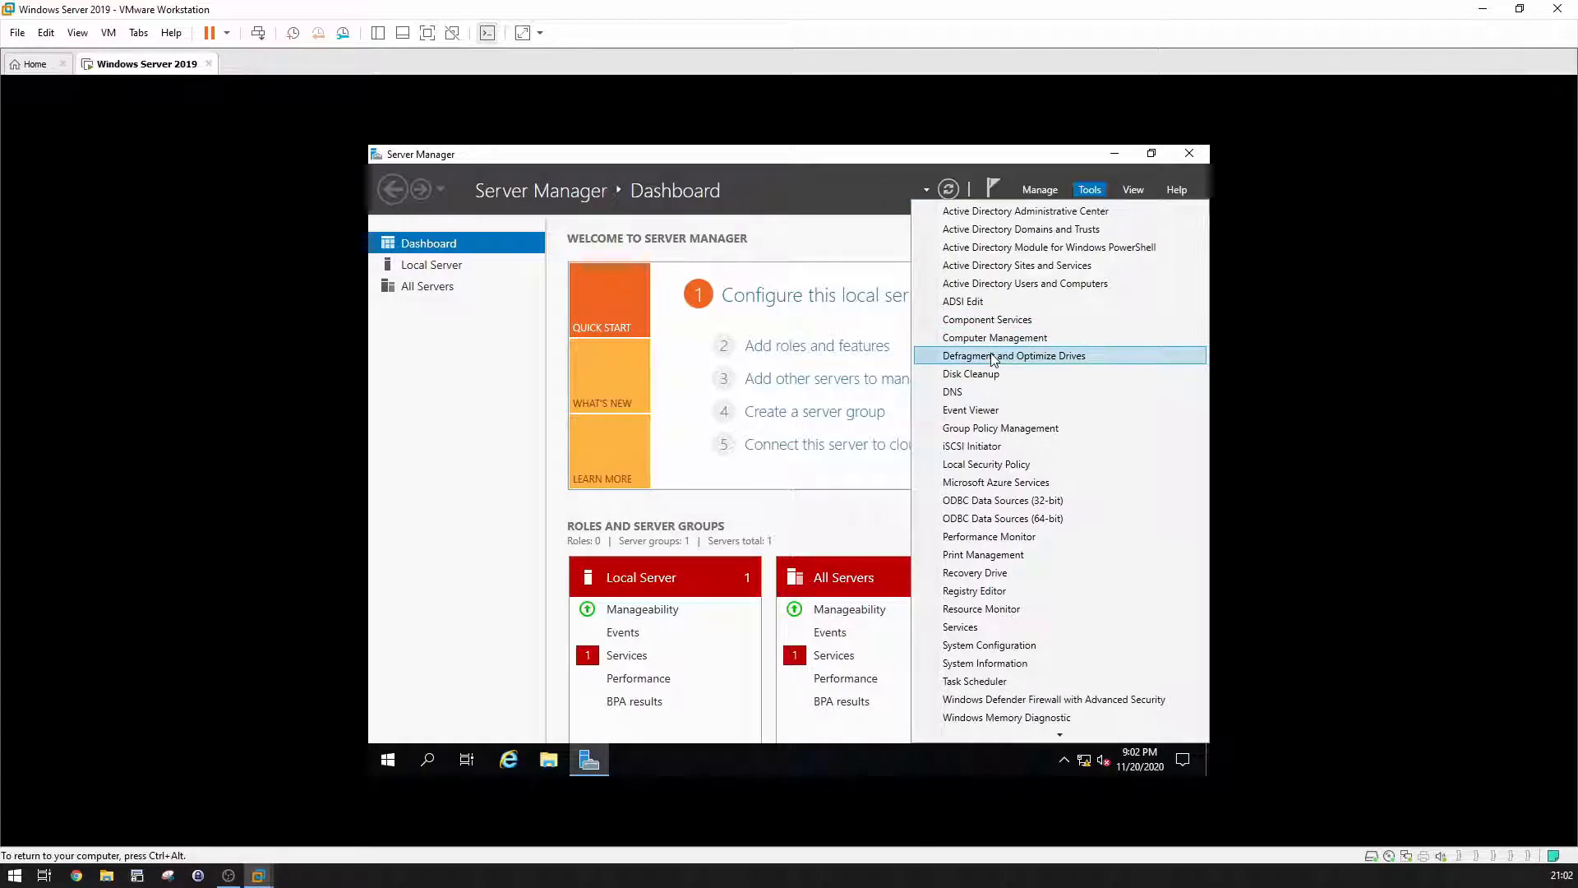
# Step: In DNS Manager, browse the bulltech.com forward zone records, then select Reverse Lookup Zones
pyautogui.click(970, 392)
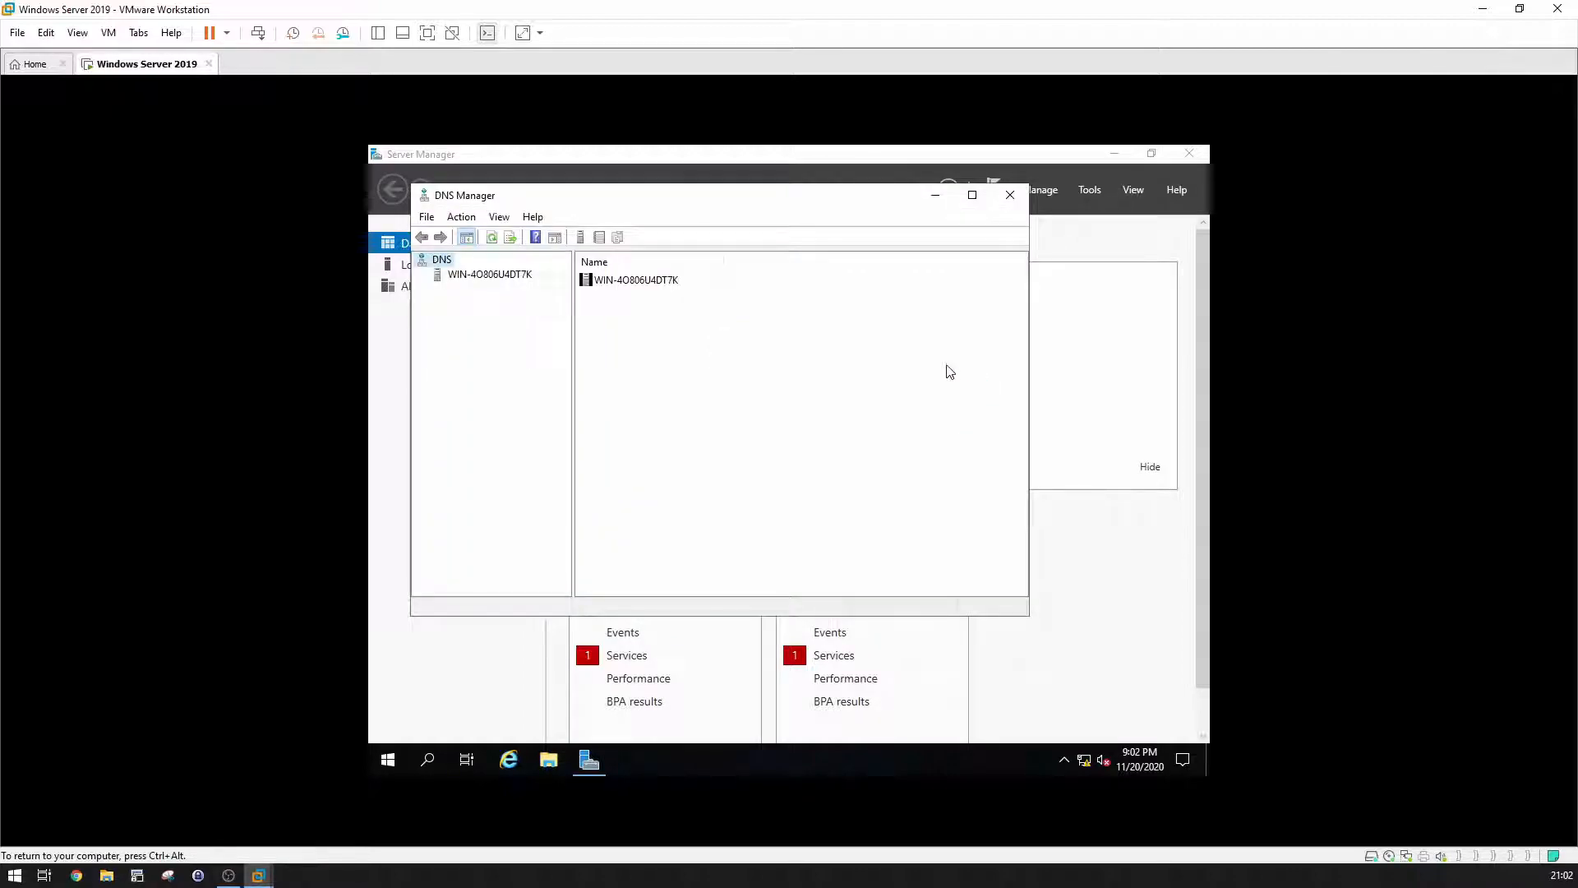
pyautogui.click(459, 278)
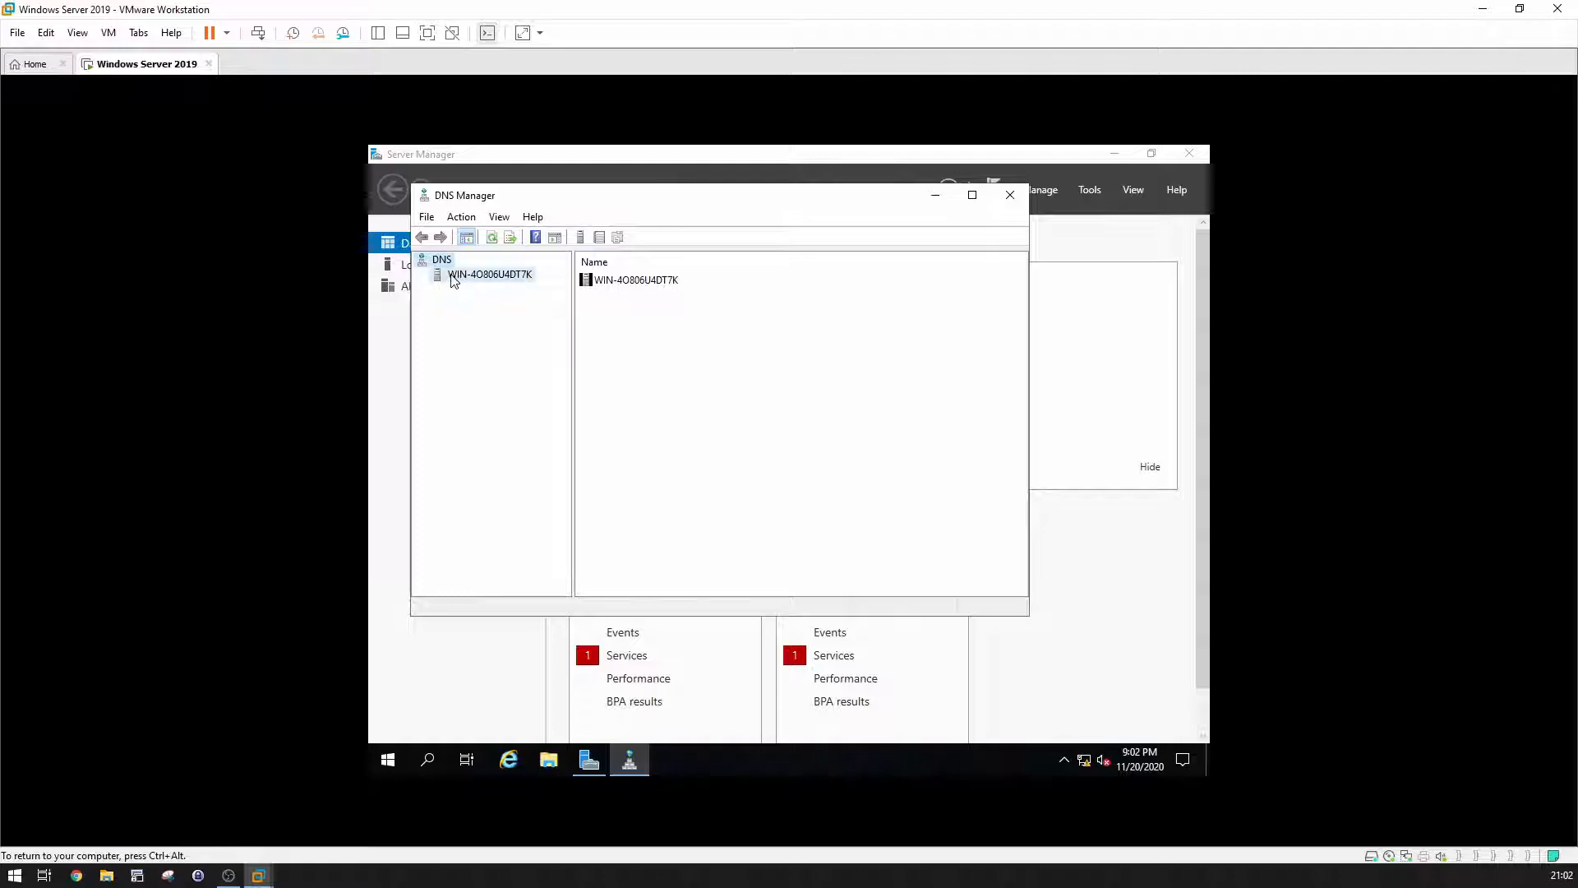
pyautogui.click(423, 275)
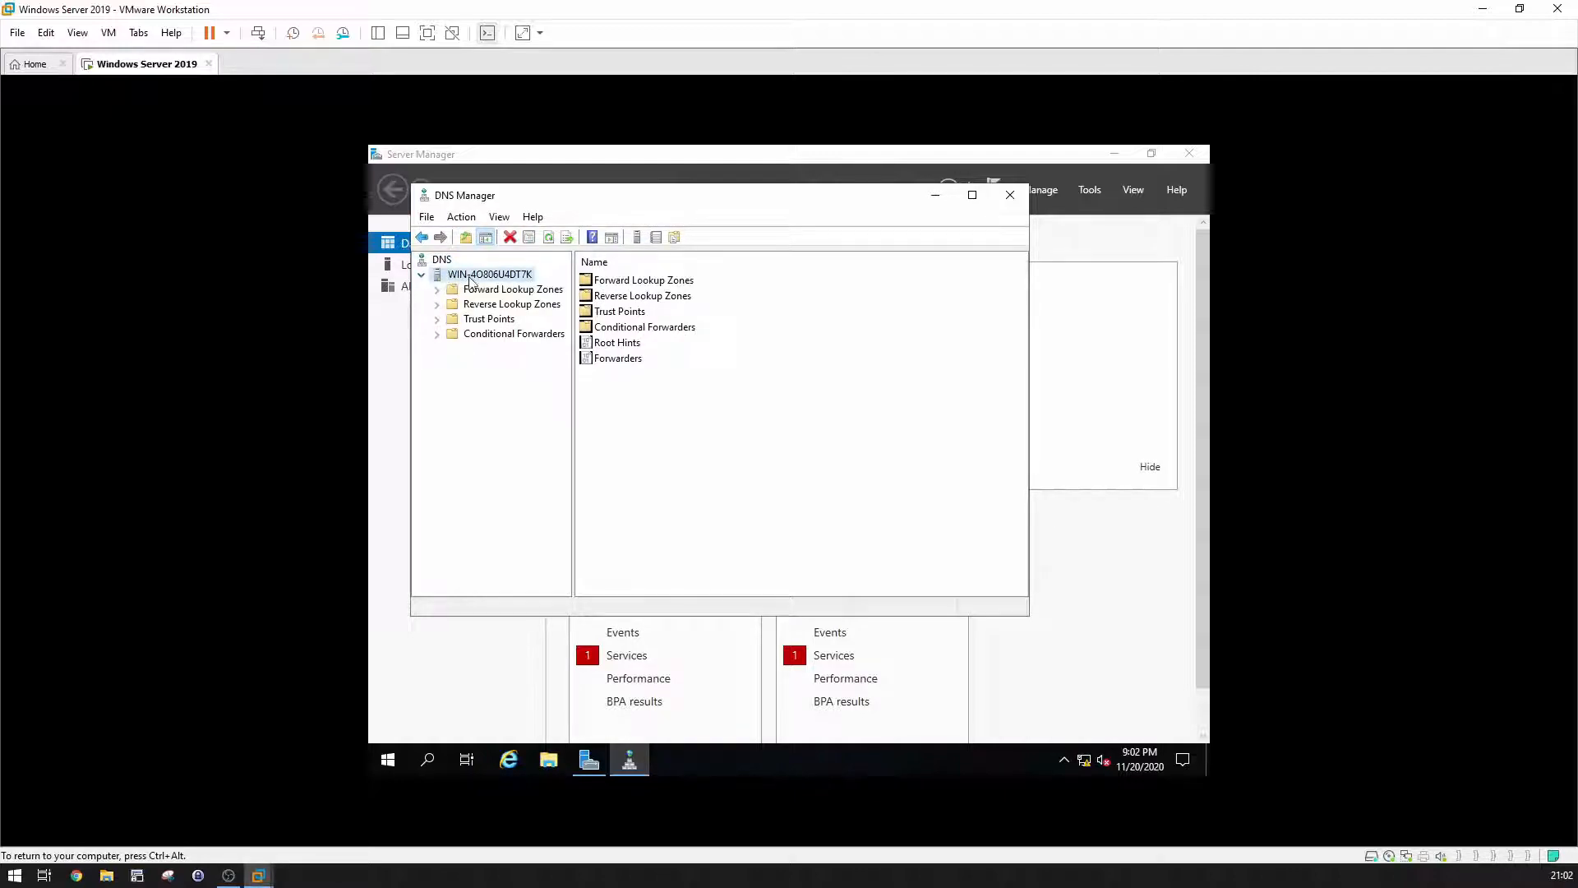
pyautogui.click(448, 292)
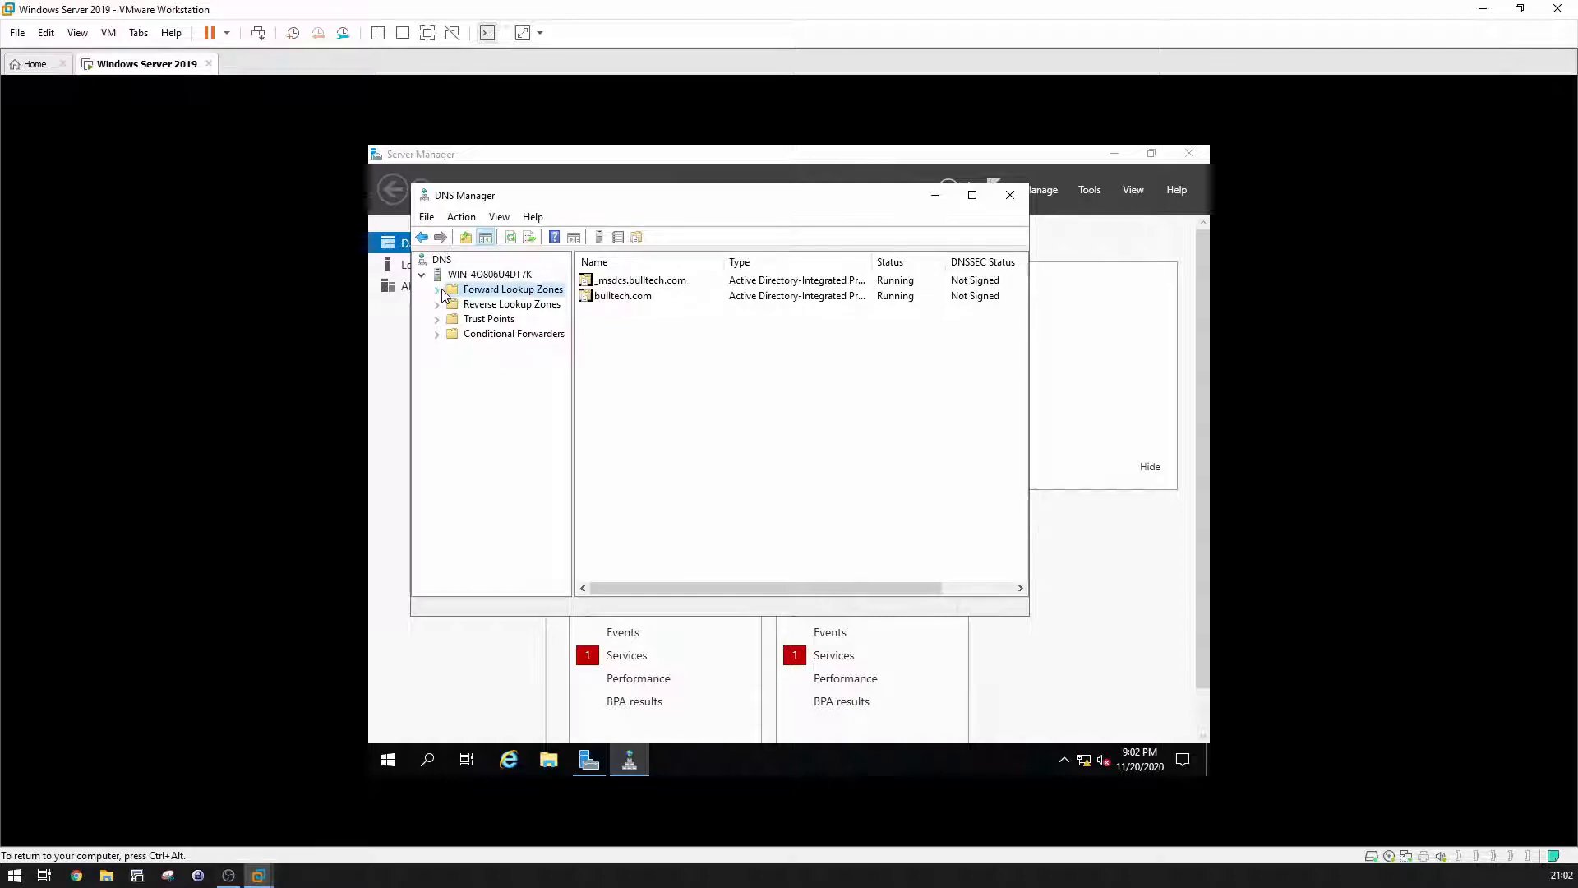
pyautogui.click(438, 290)
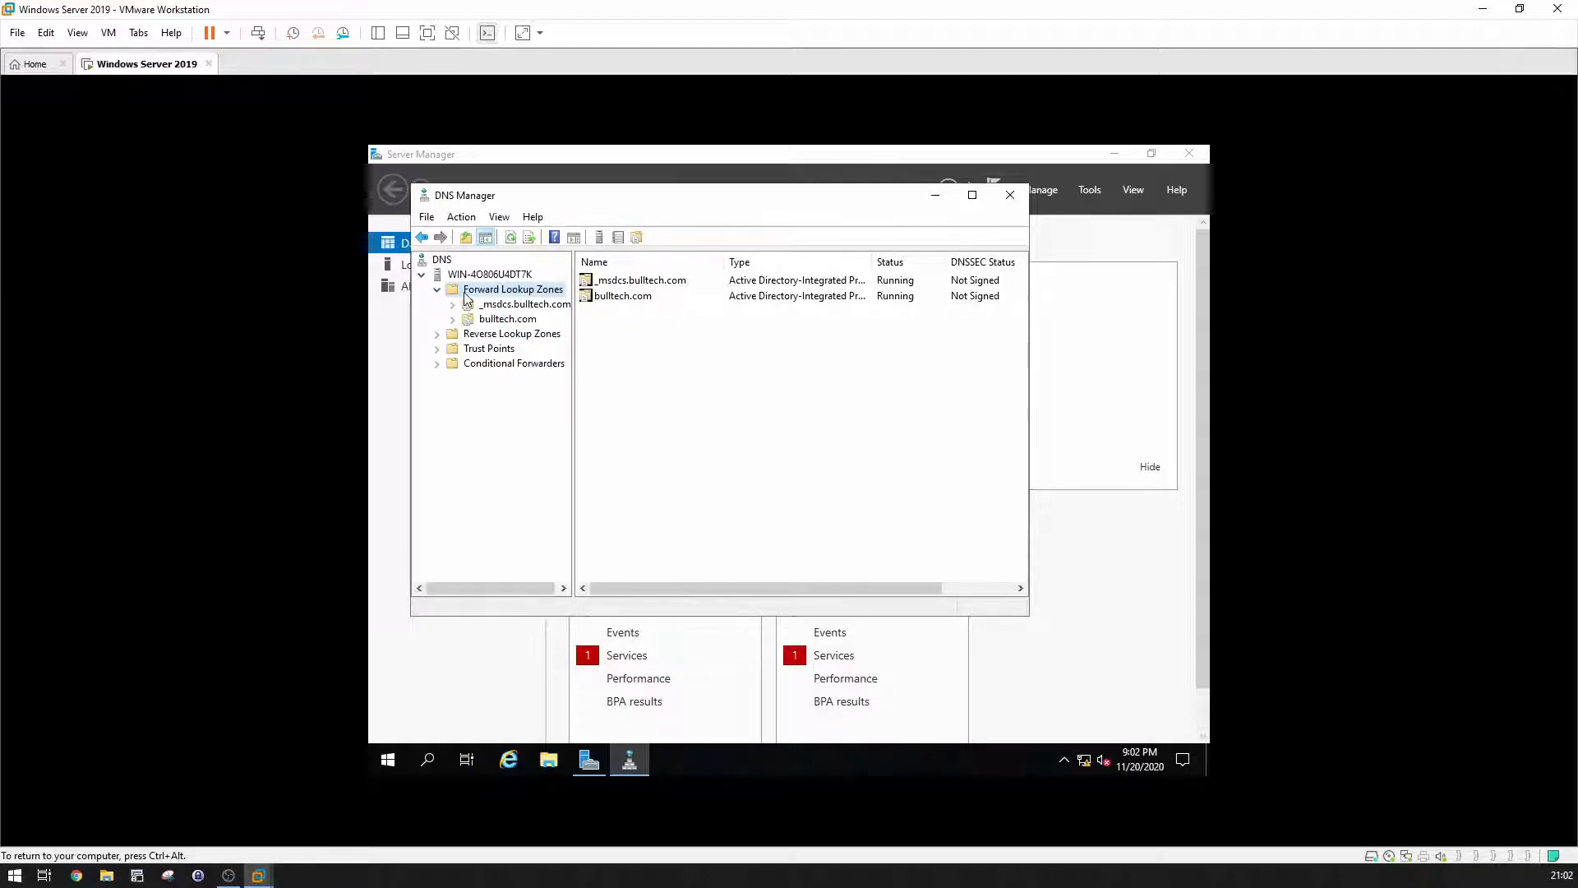
pyautogui.click(501, 320)
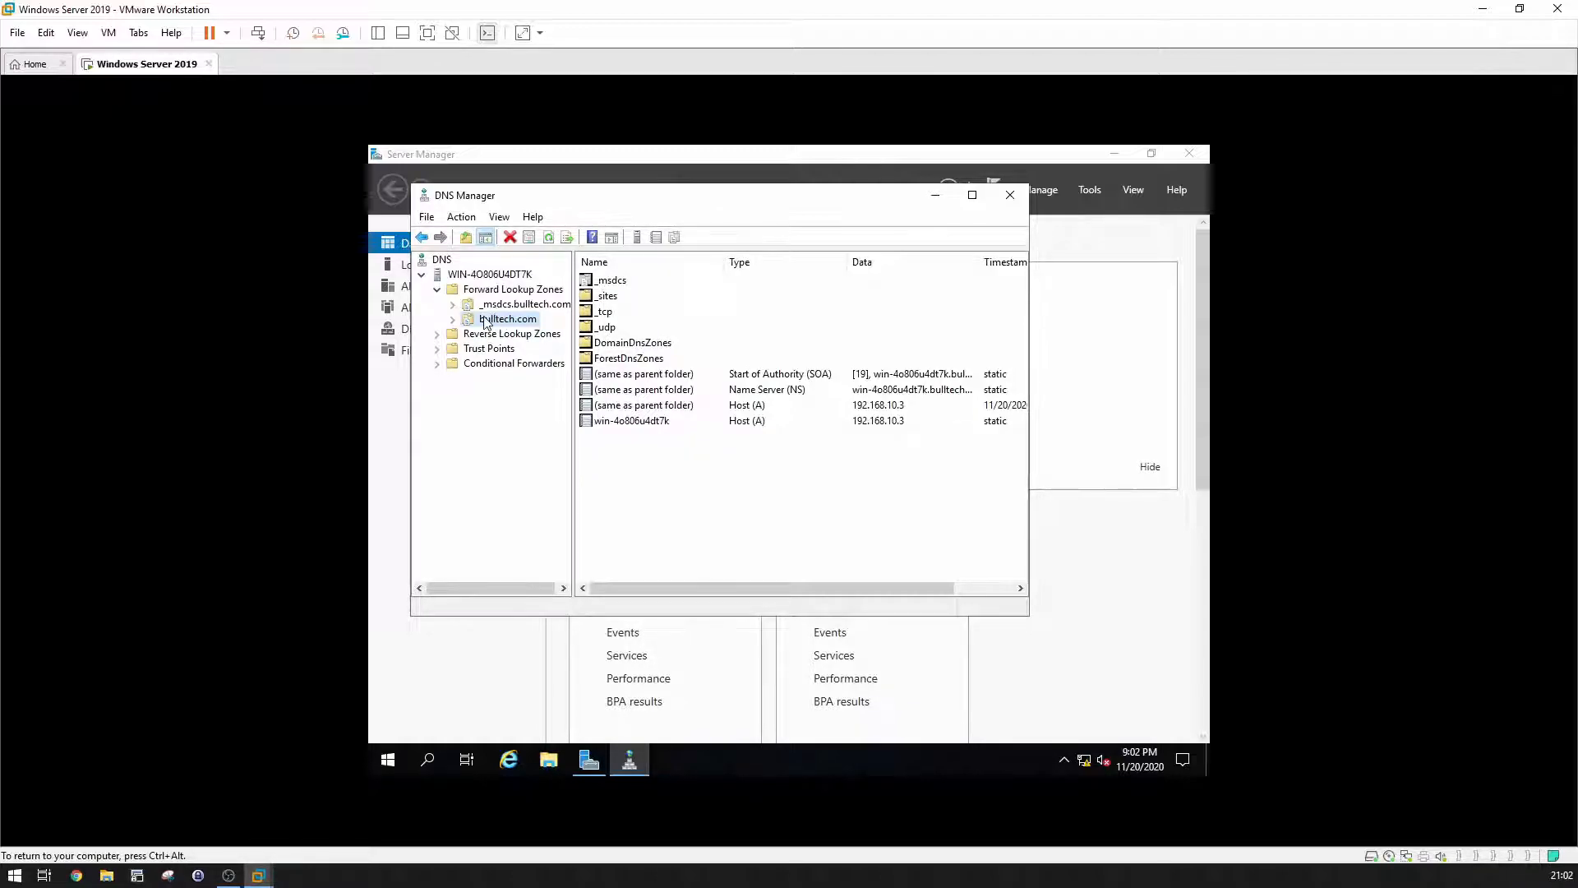
pyautogui.click(453, 323)
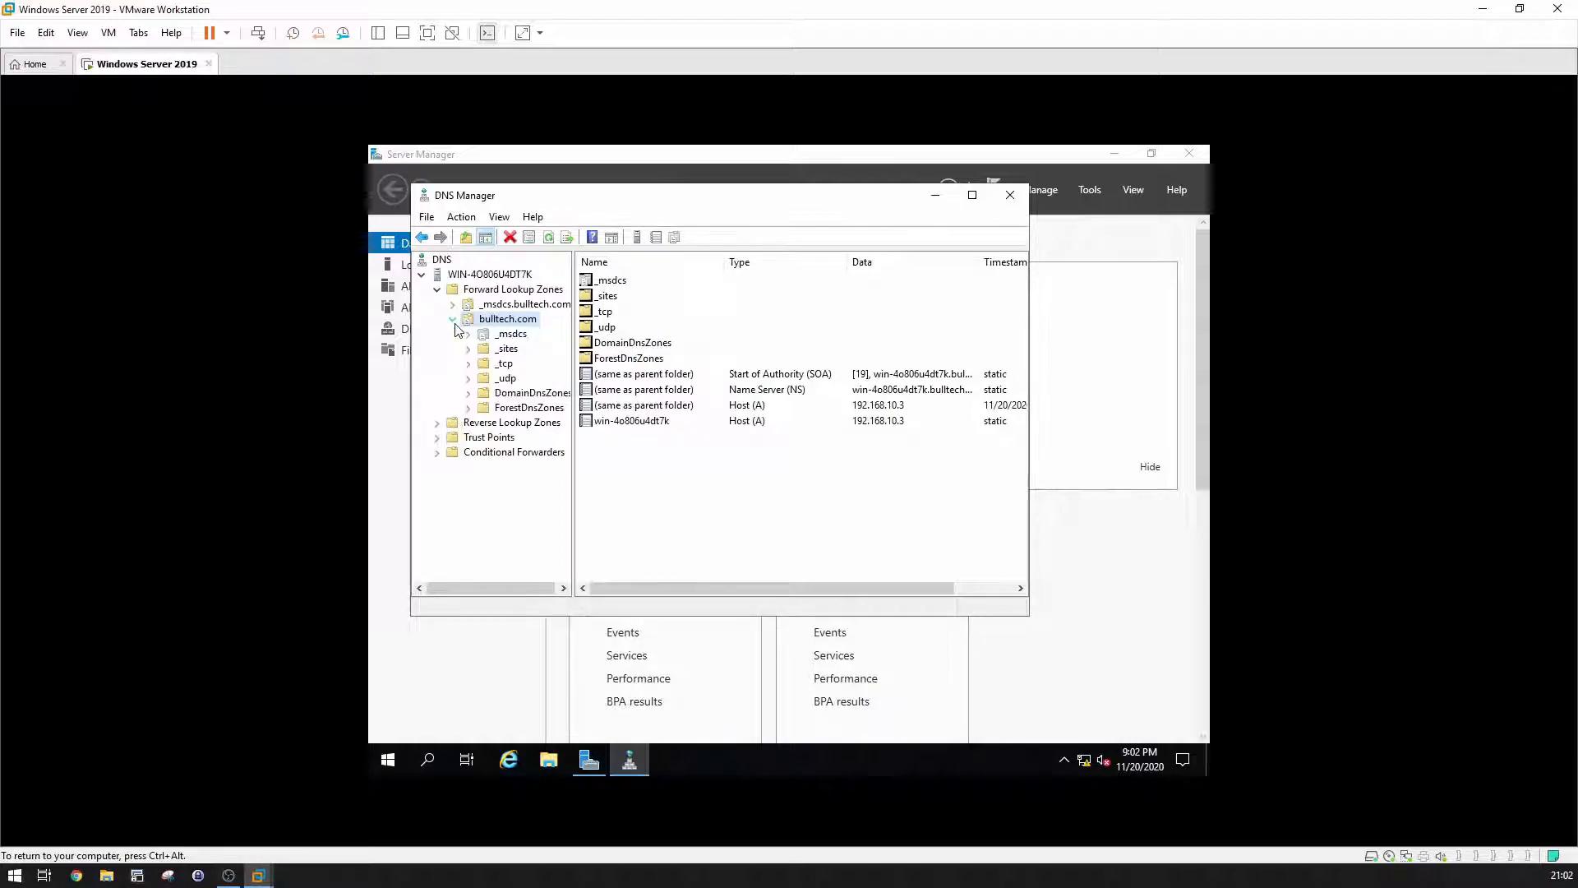
pyautogui.click(455, 320)
pyautogui.click(483, 337)
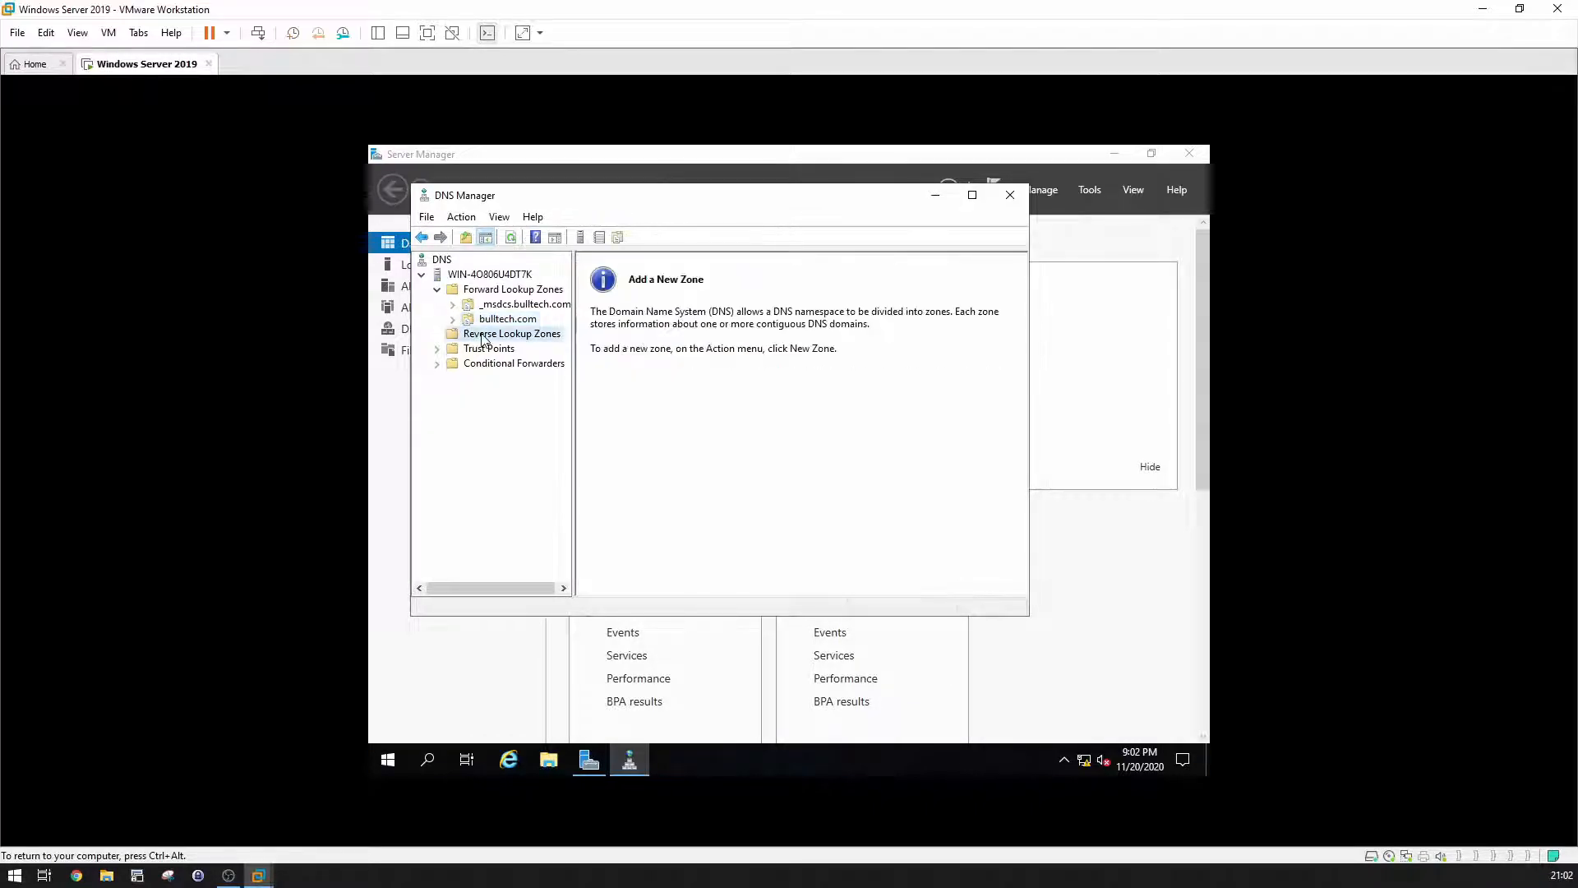
# Step: Create an AD-integrated primary IPv4 reverse zone for network ID 192.168.10 with secure-only dynamic updates
pyautogui.rightClick(483, 337)
pyautogui.click(505, 344)
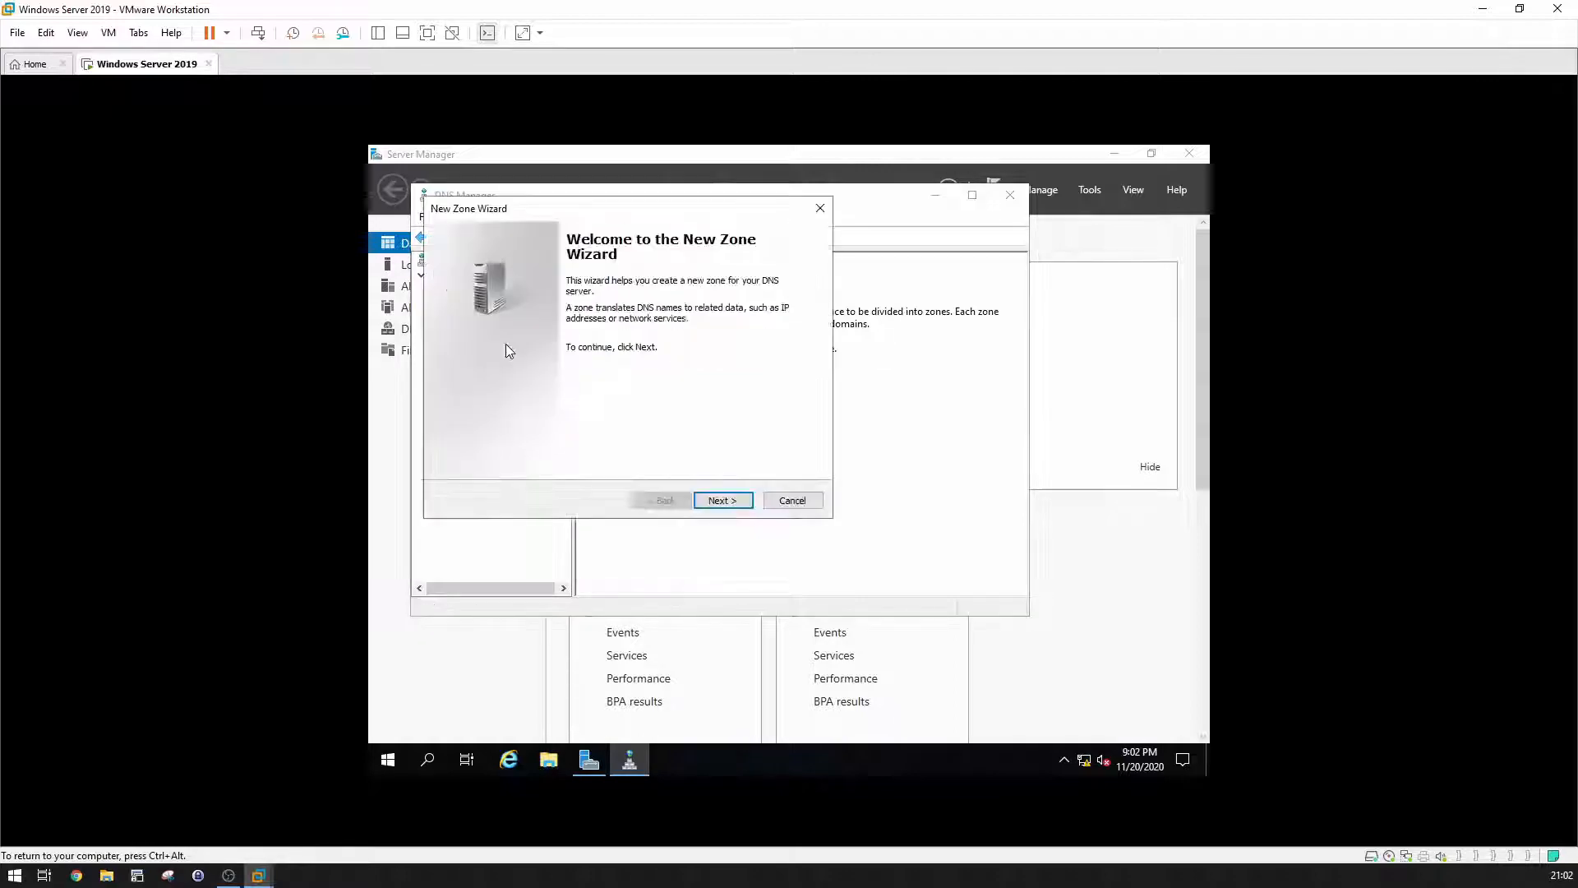
pyautogui.click(740, 499)
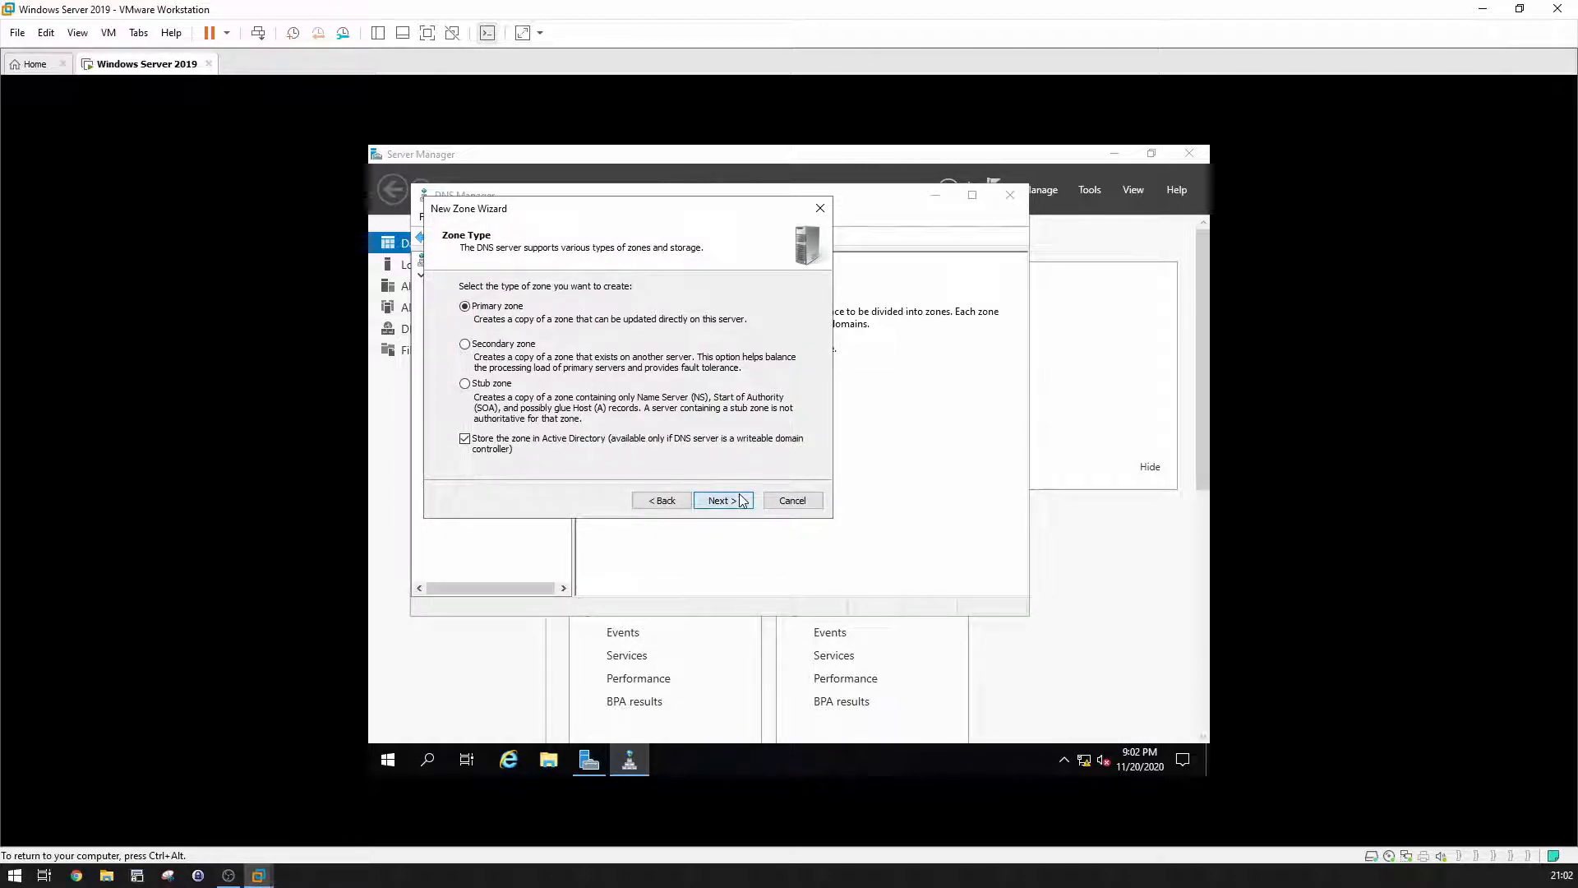
pyautogui.click(742, 499)
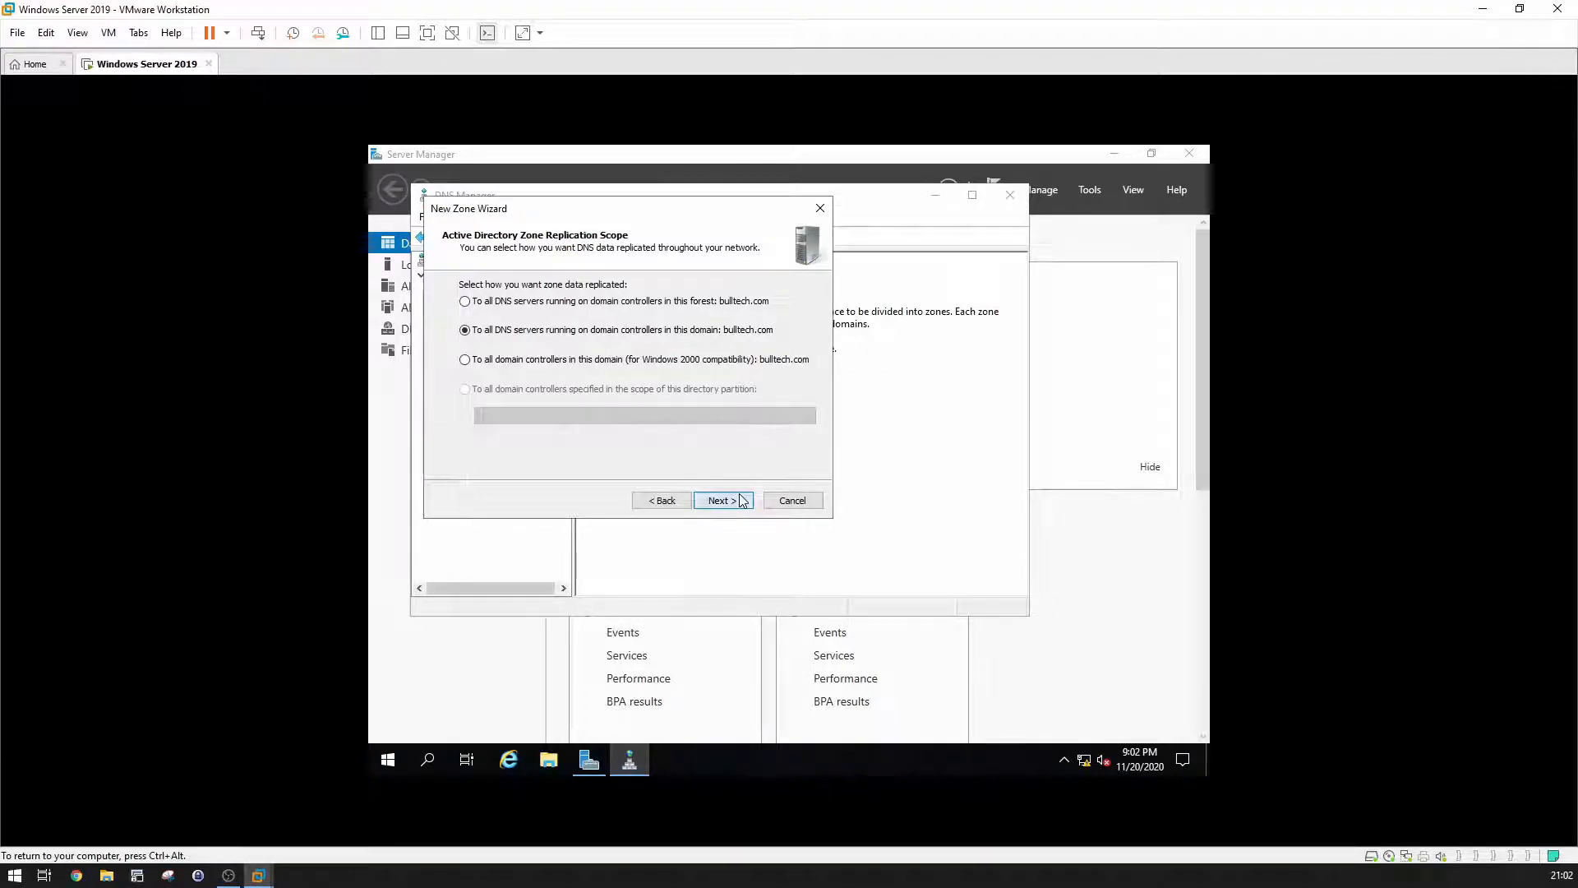
pyautogui.click(742, 499)
pyautogui.click(742, 499)
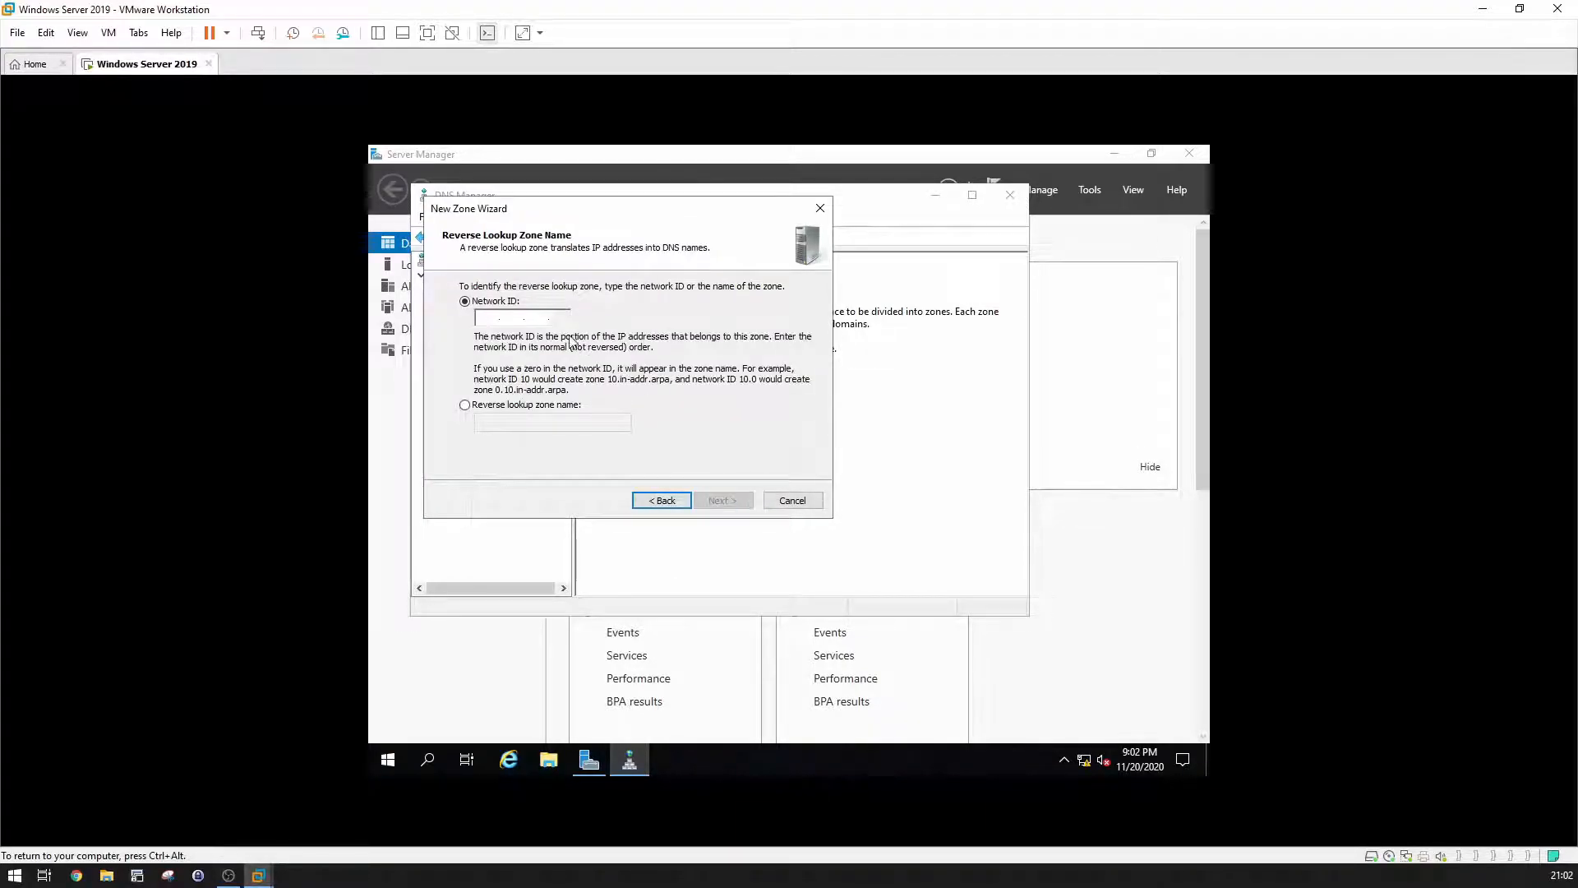
pyautogui.write('192.16')
pyautogui.write('8.')
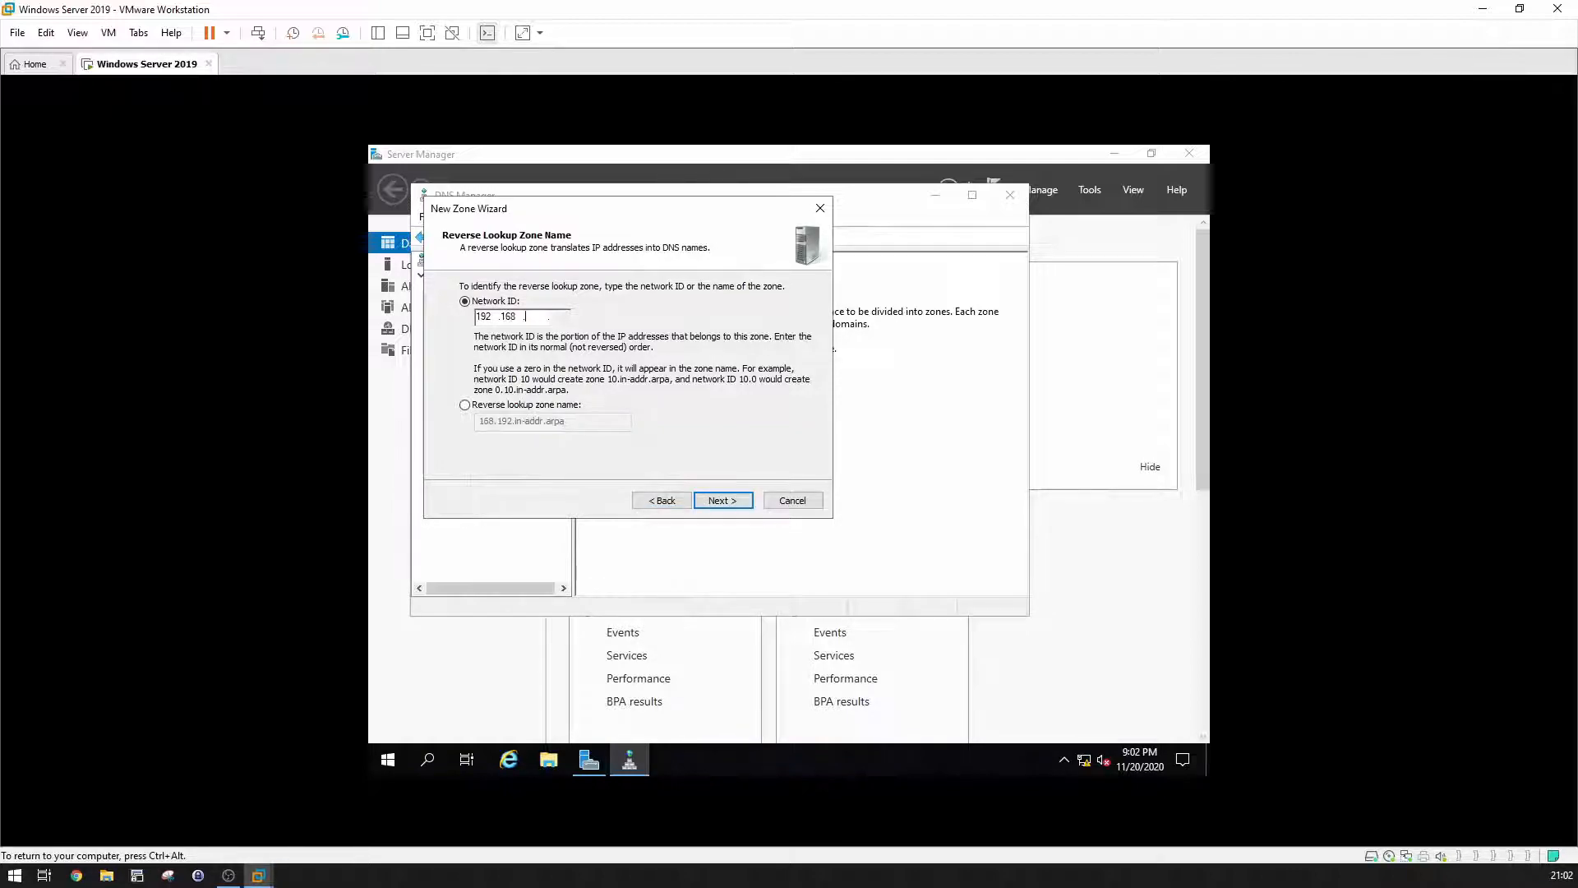
pyautogui.write('10 .')
pyautogui.click(717, 502)
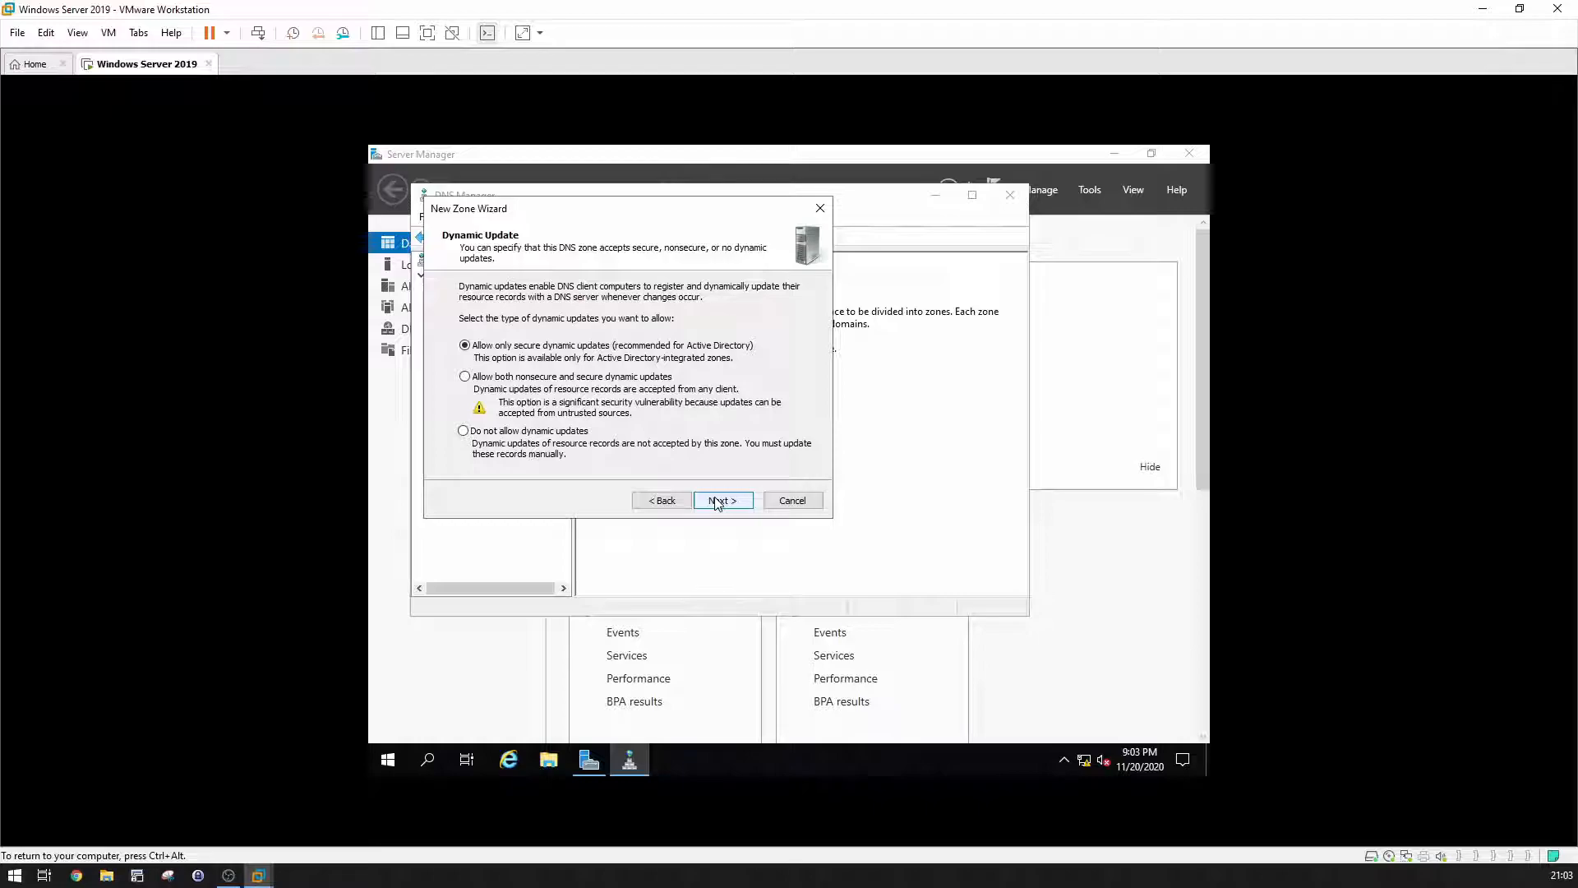
pyautogui.click(717, 501)
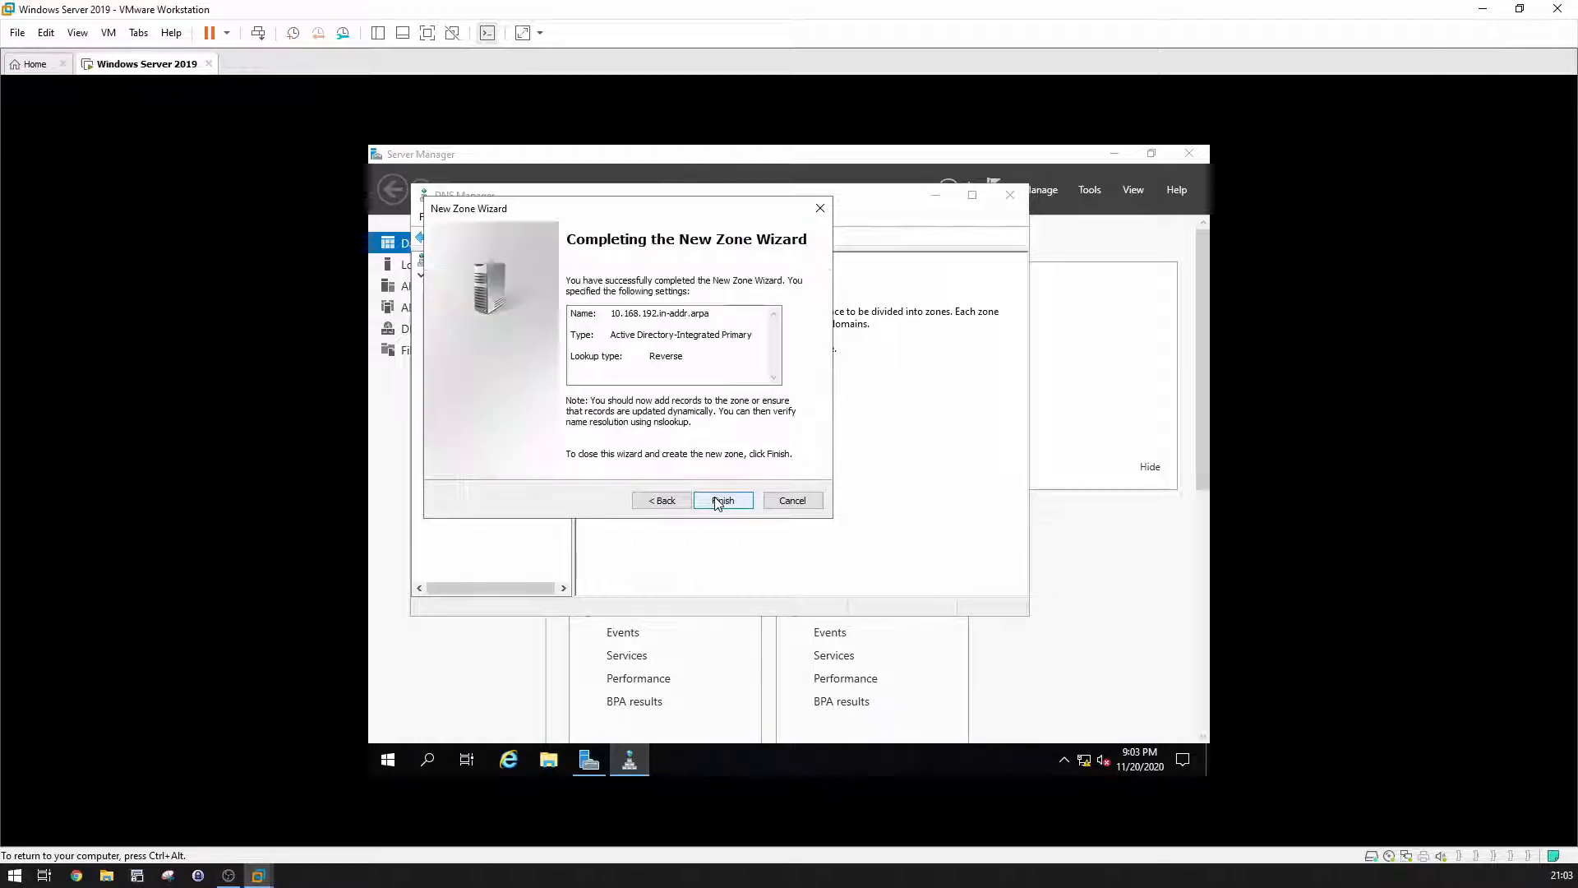
pyautogui.click(717, 501)
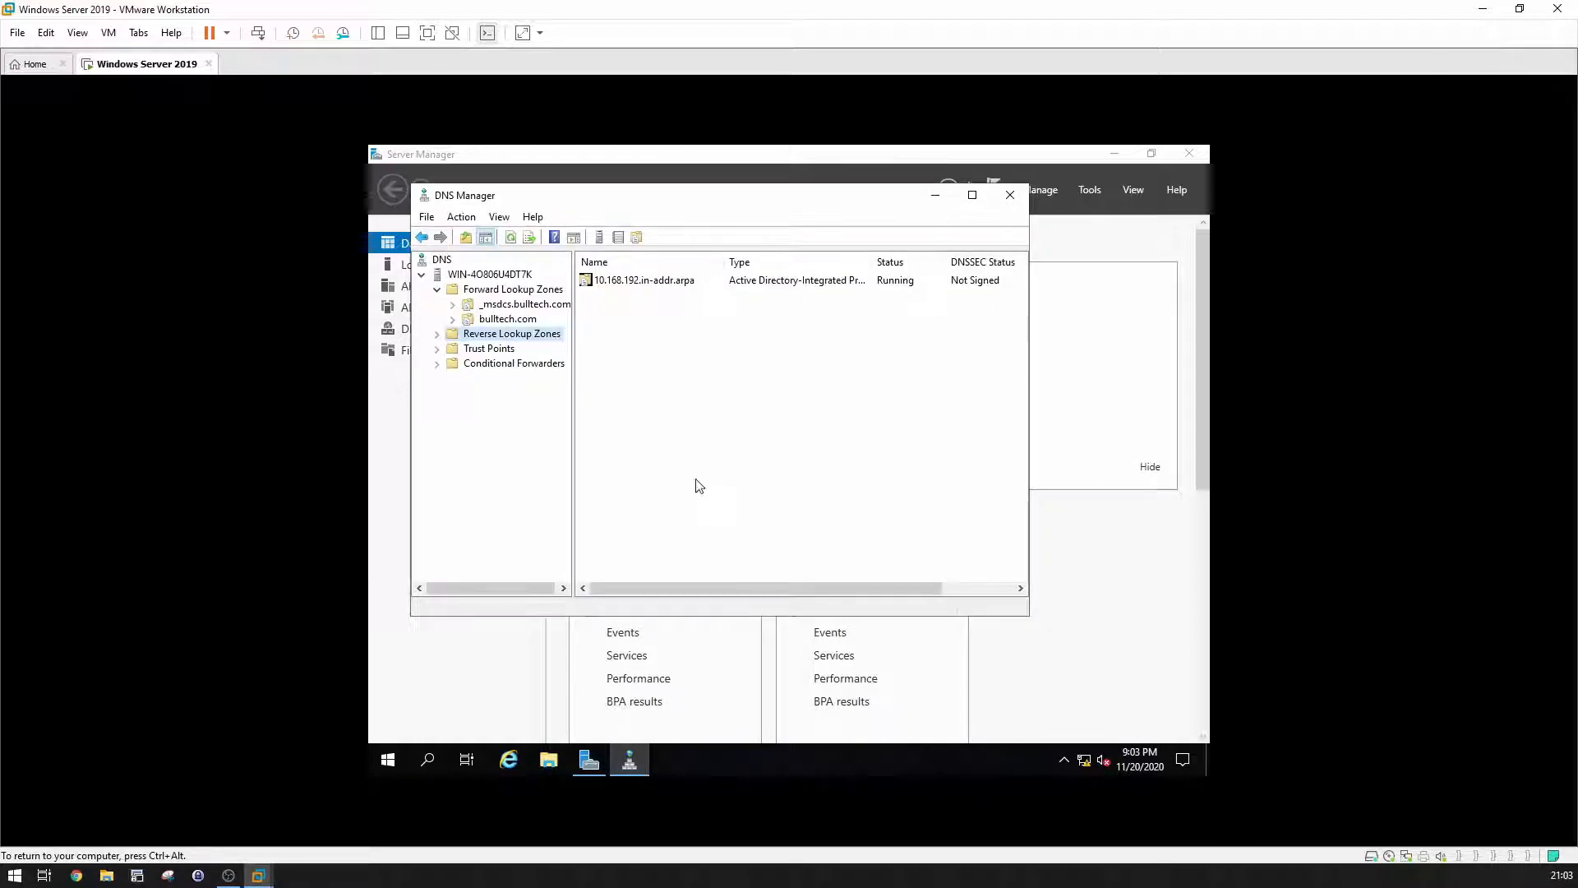
# Step: Select the 10.168.192.in-addr.arpa reverse zone in DNS Manager
pyautogui.click(524, 320)
pyautogui.click(526, 335)
pyautogui.click(438, 334)
pyautogui.click(501, 349)
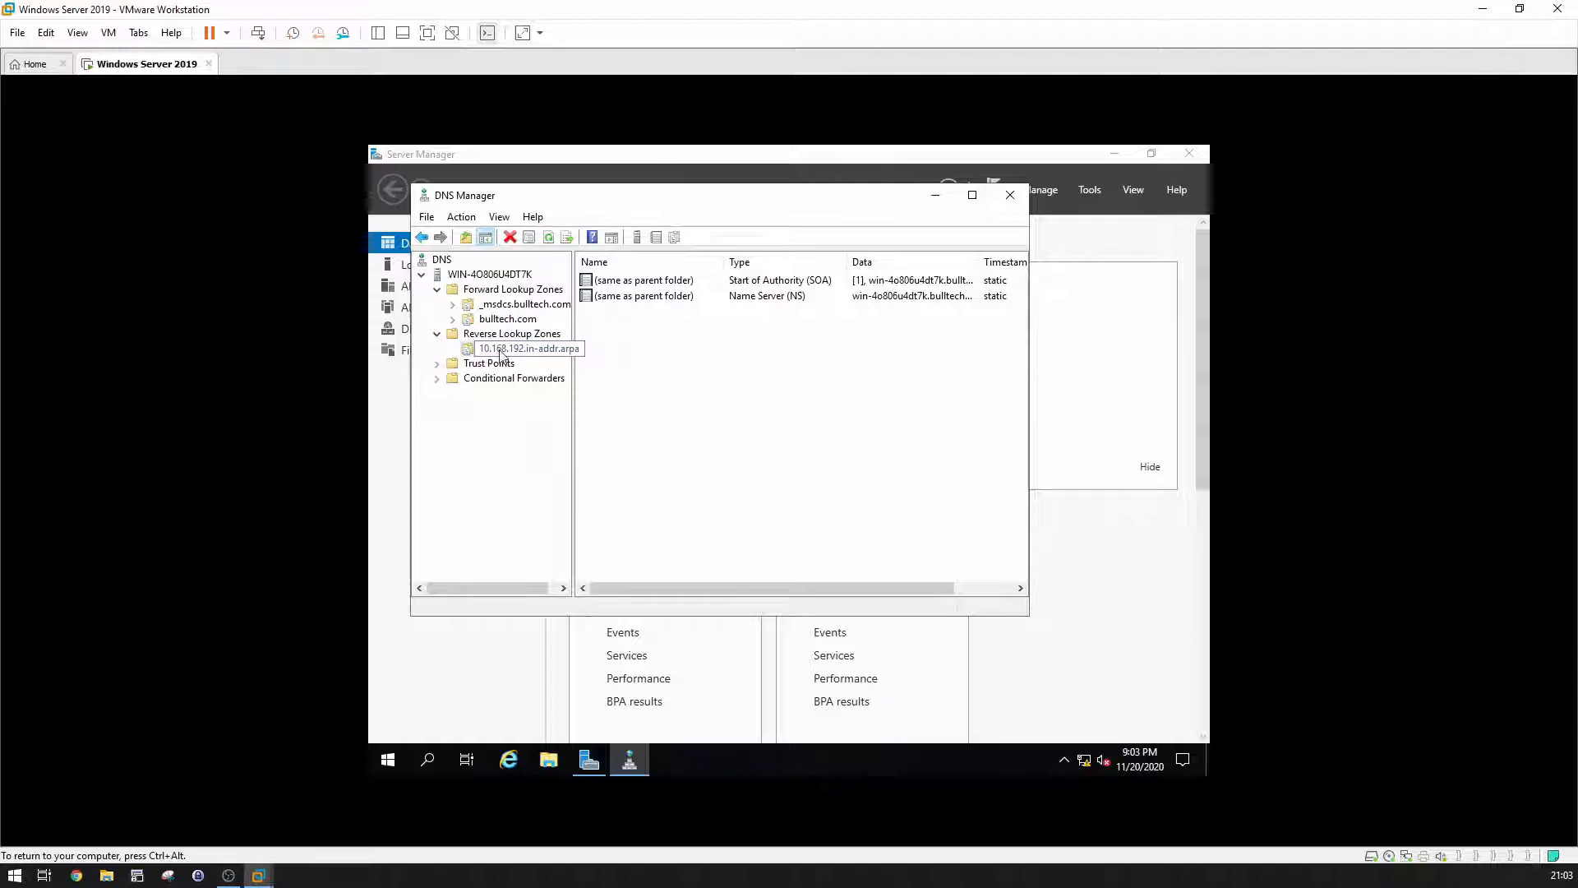
# Step: Add a PTR record for 192.168.10.3 pointing to the server's bulltech.com host record
pyautogui.rightClick(659, 352)
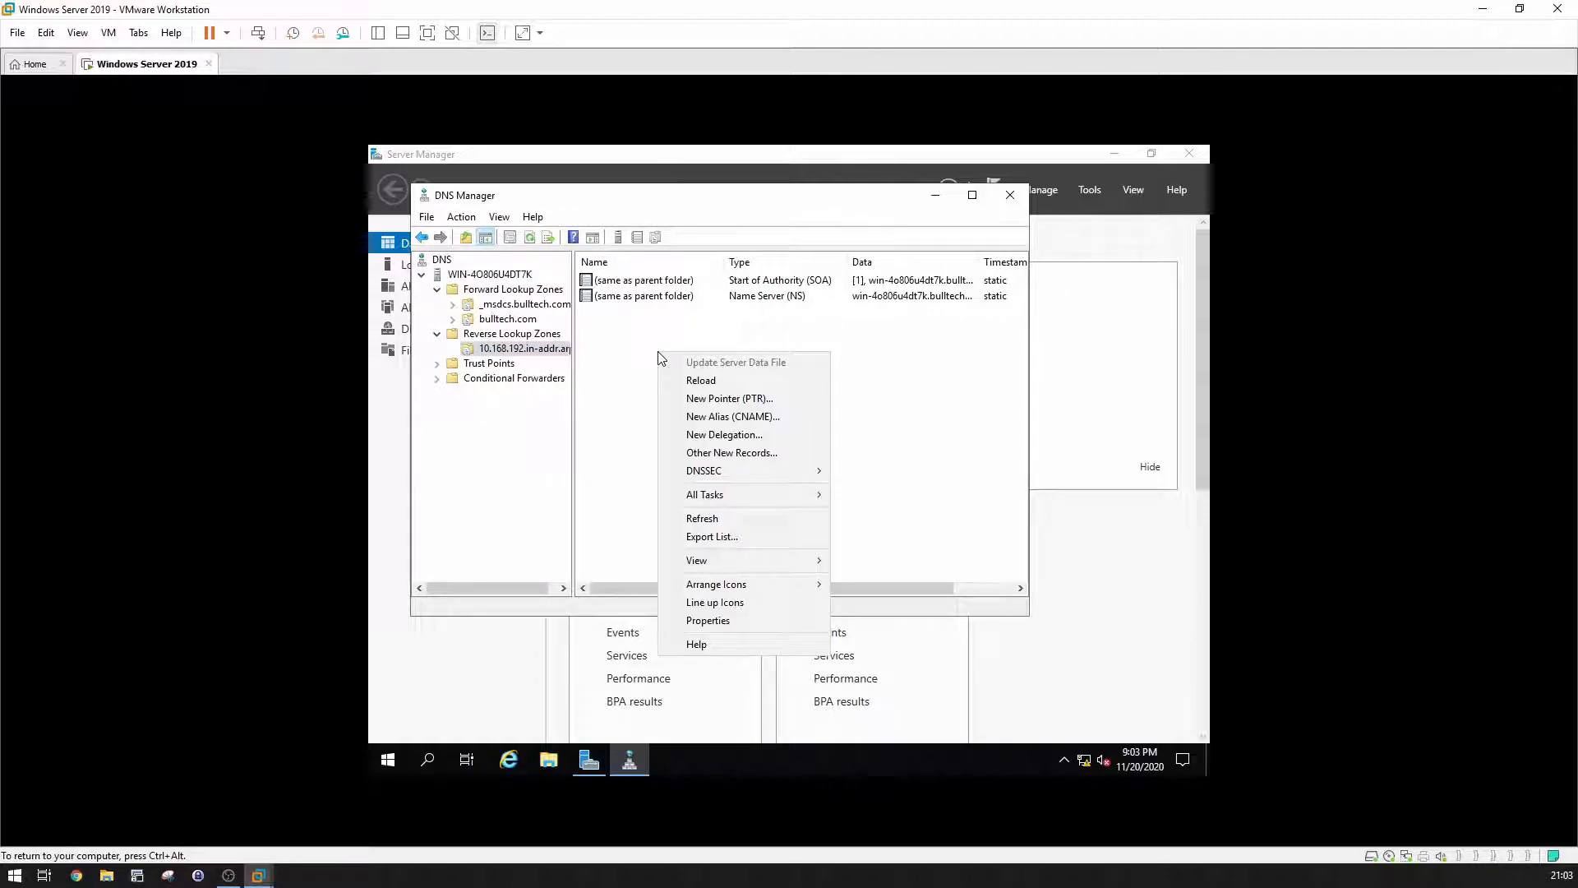
pyautogui.click(696, 399)
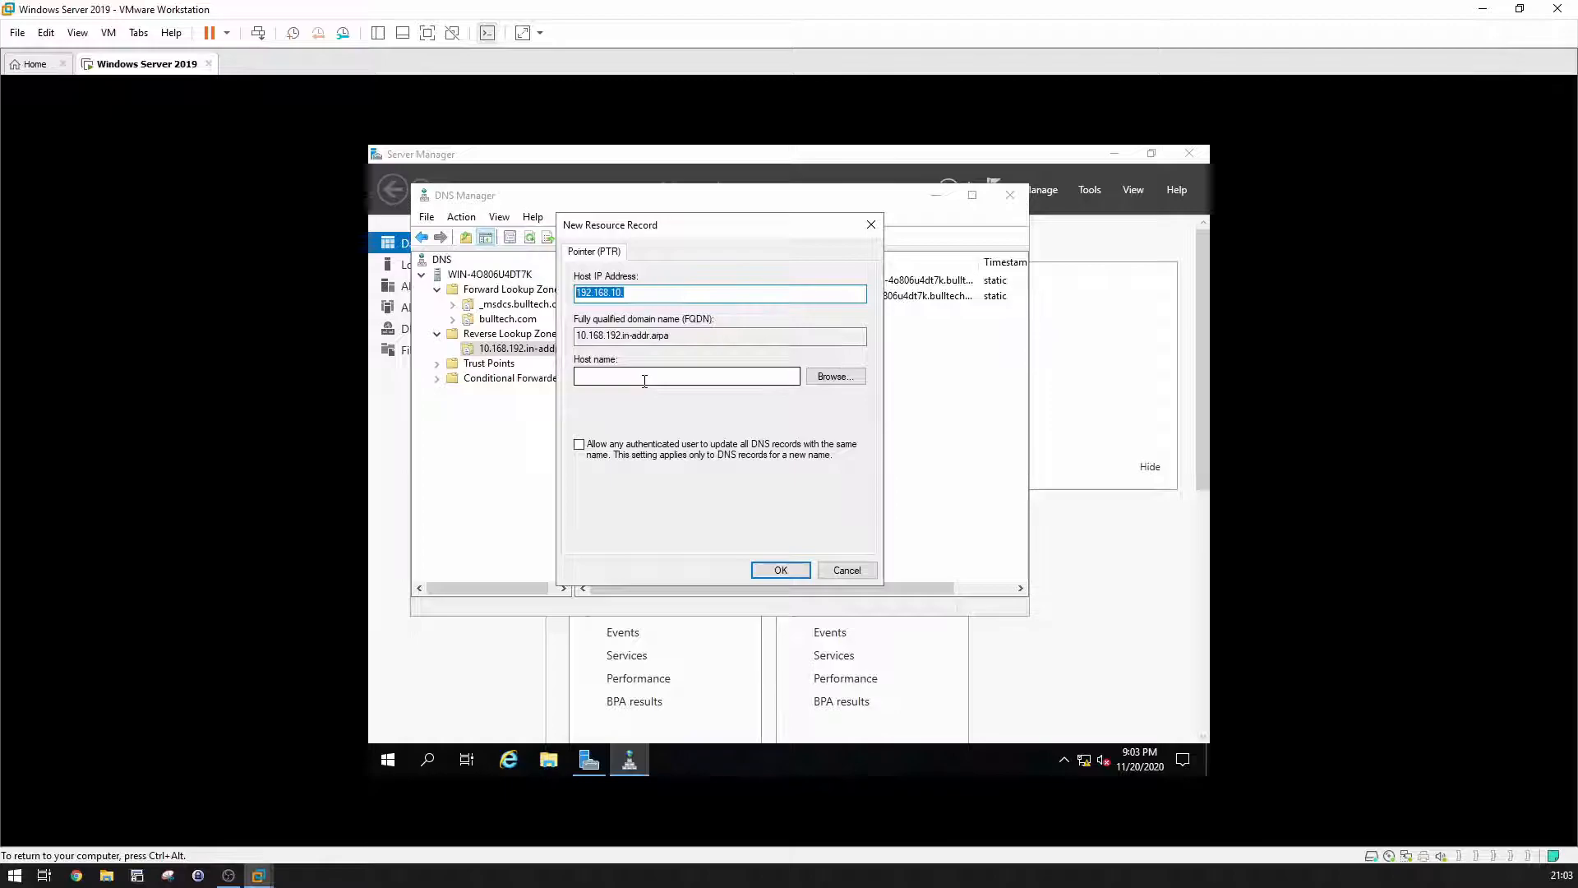
pyautogui.click(832, 378)
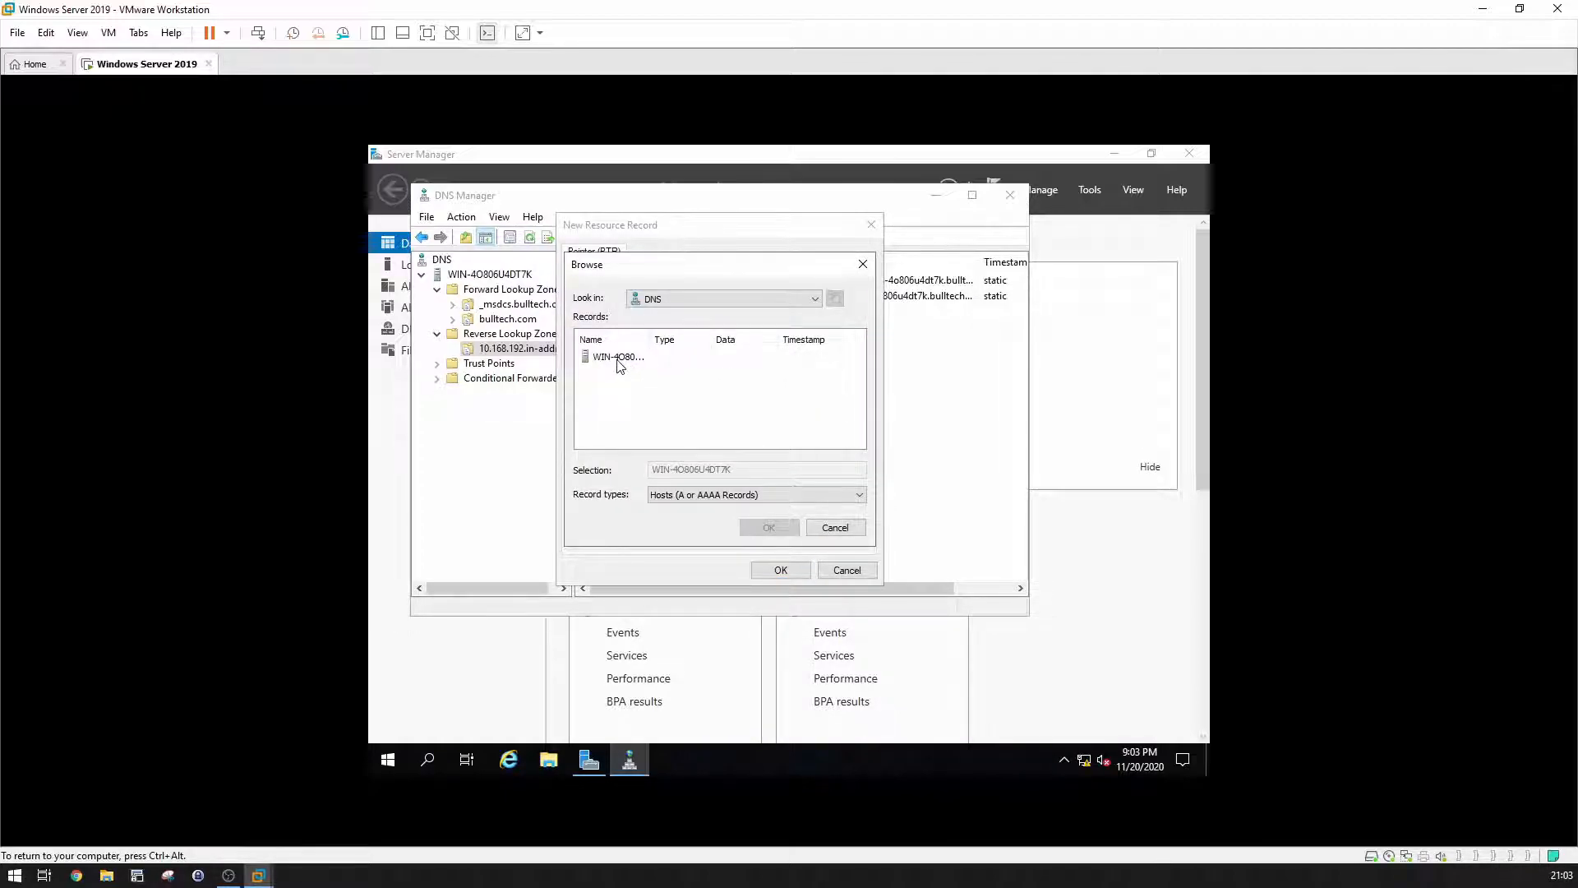
pyautogui.doubleClick(618, 357)
pyautogui.doubleClick(618, 357)
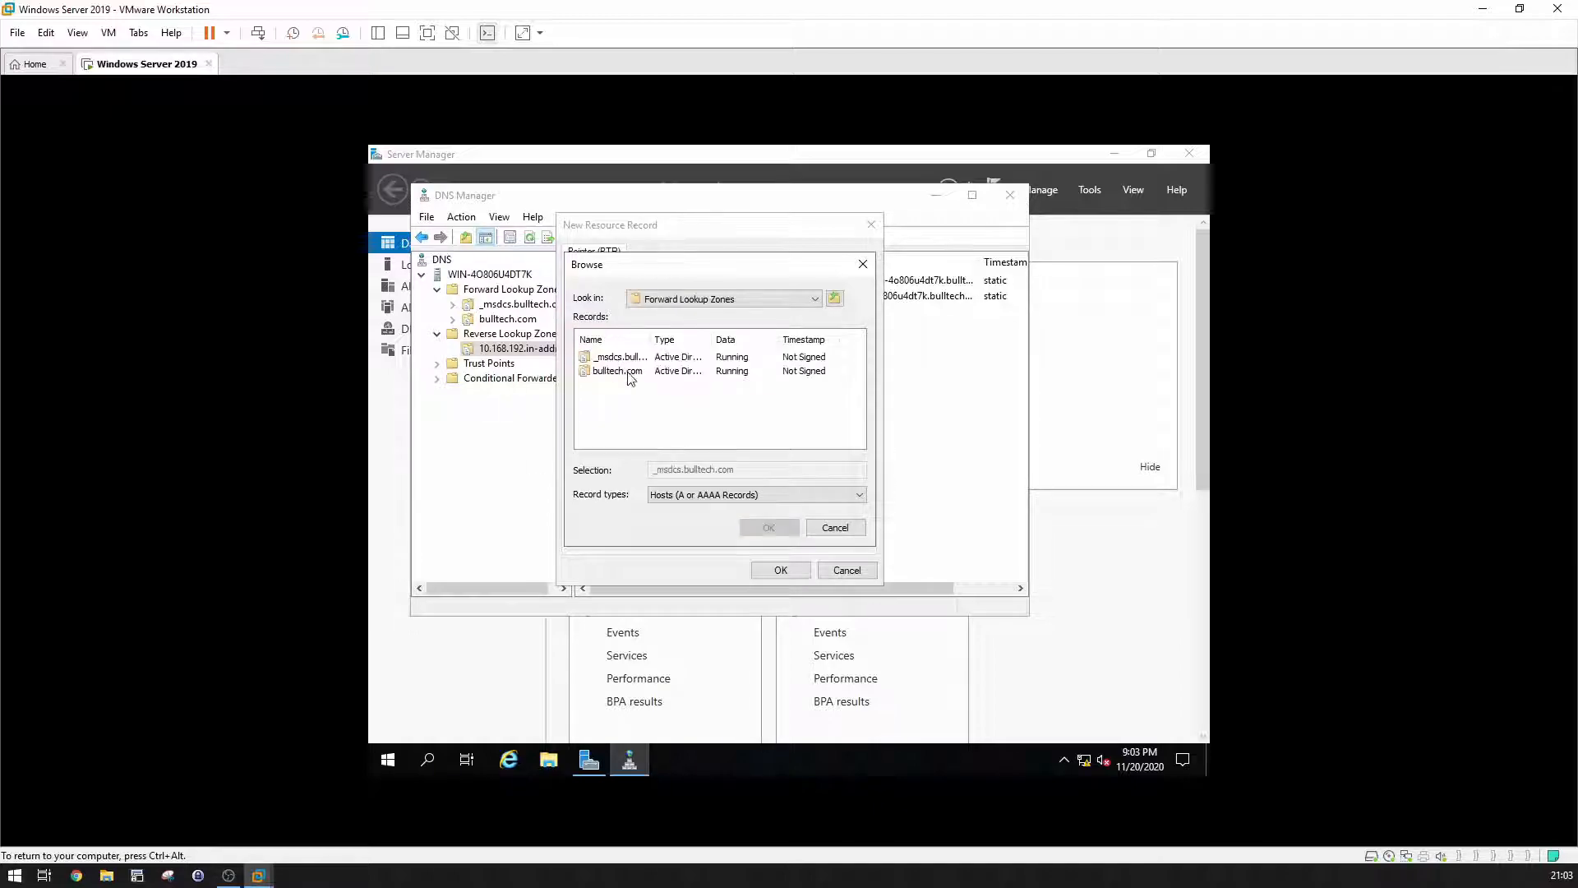
pyautogui.doubleClick(618, 372)
pyautogui.scroll(-1, 635, 399)
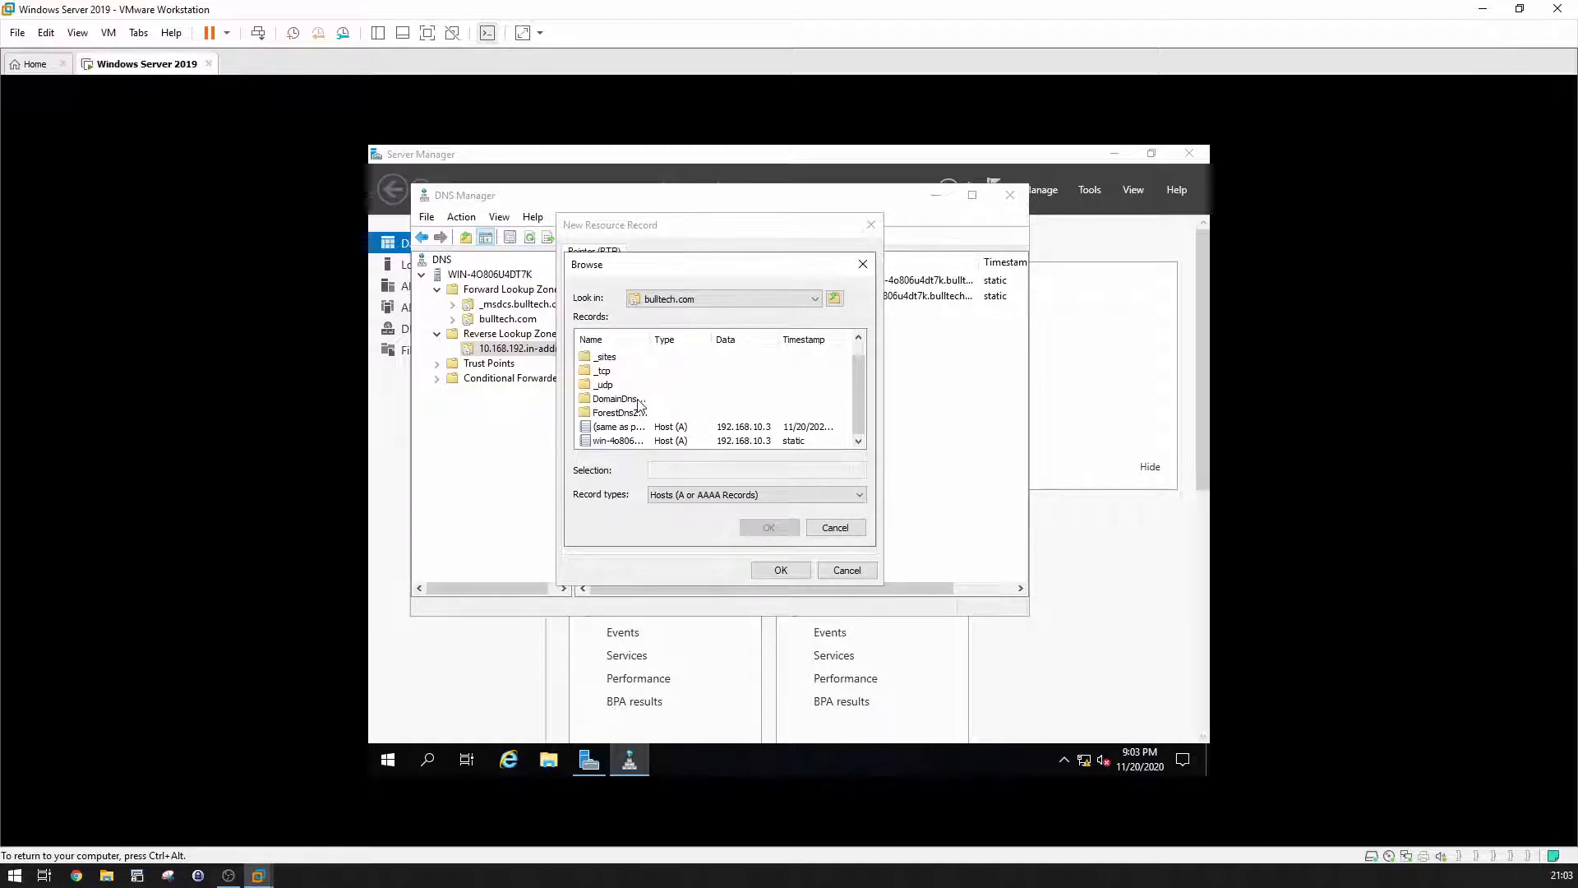
pyautogui.doubleClick(630, 448)
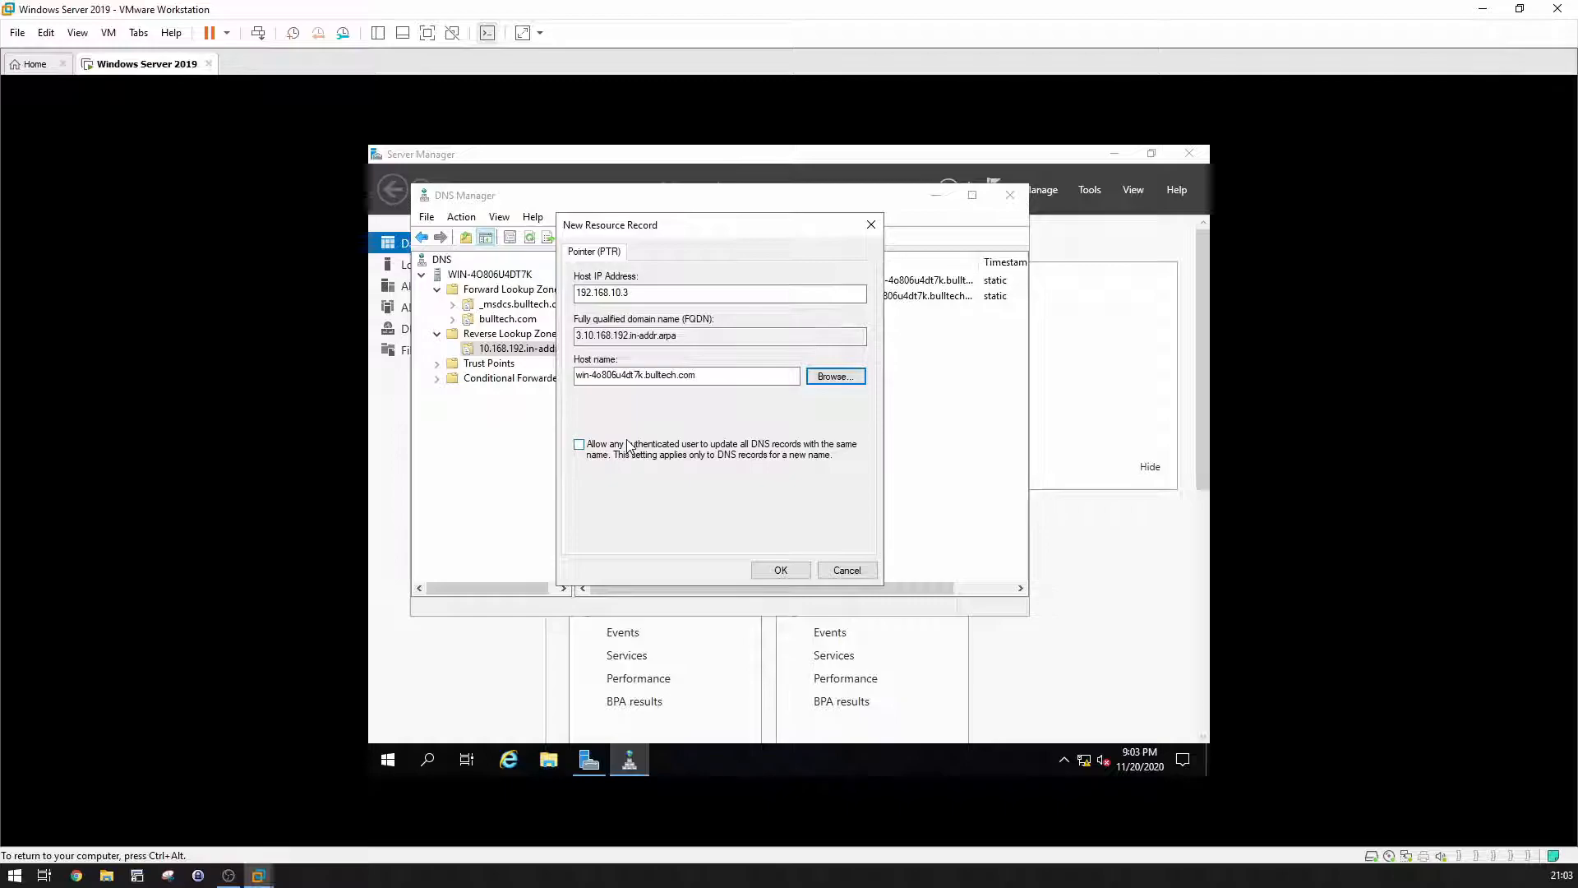
pyautogui.moveTo(638, 293); pyautogui.dragTo(524, 267)
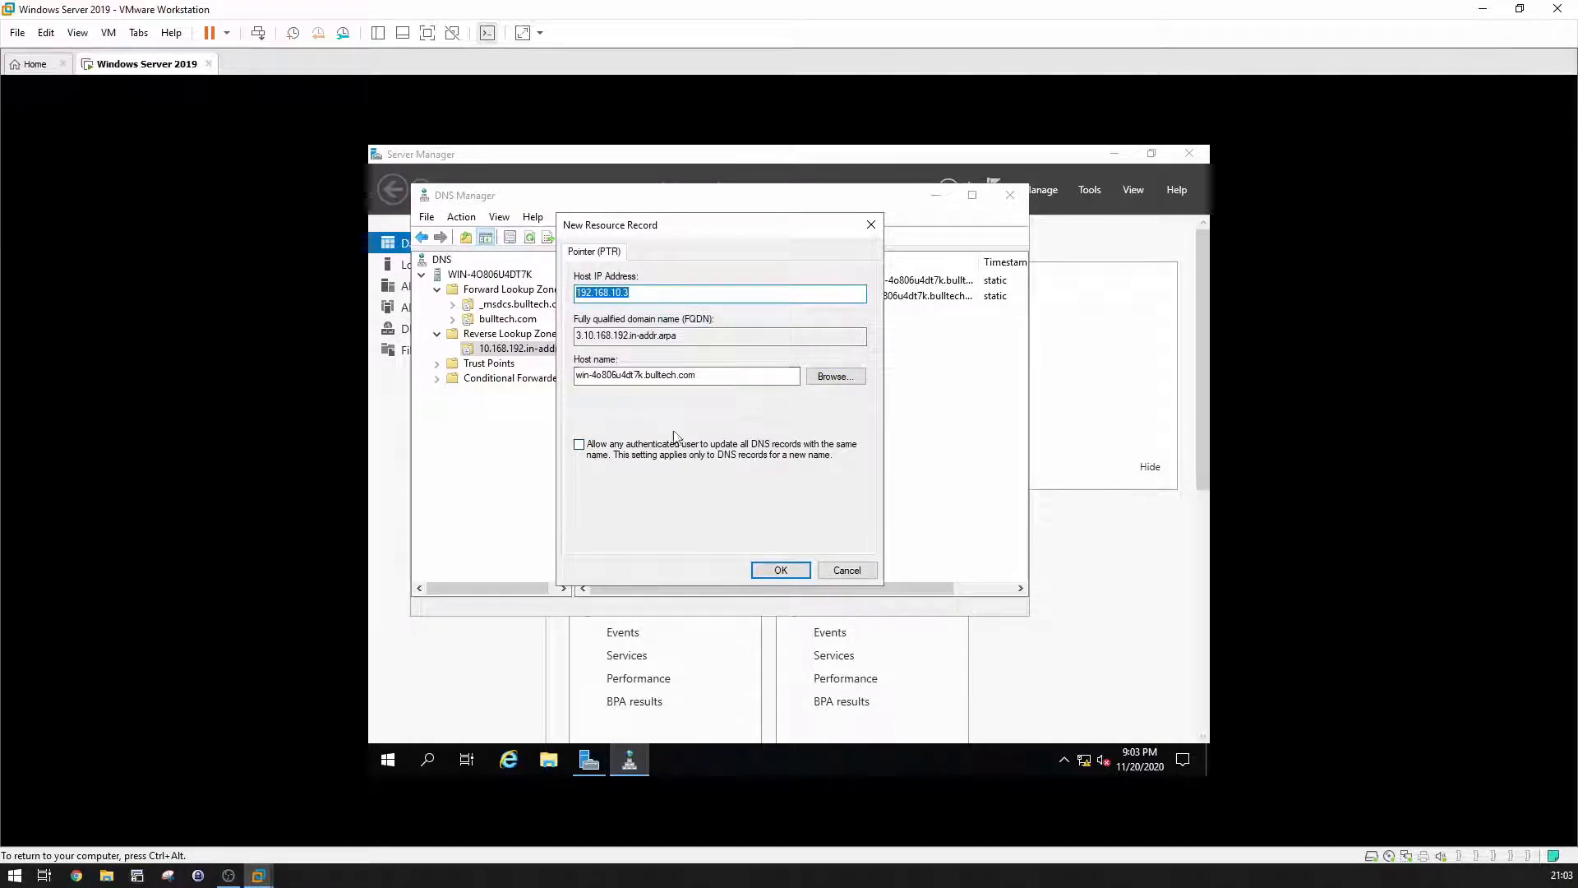
pyautogui.click(782, 570)
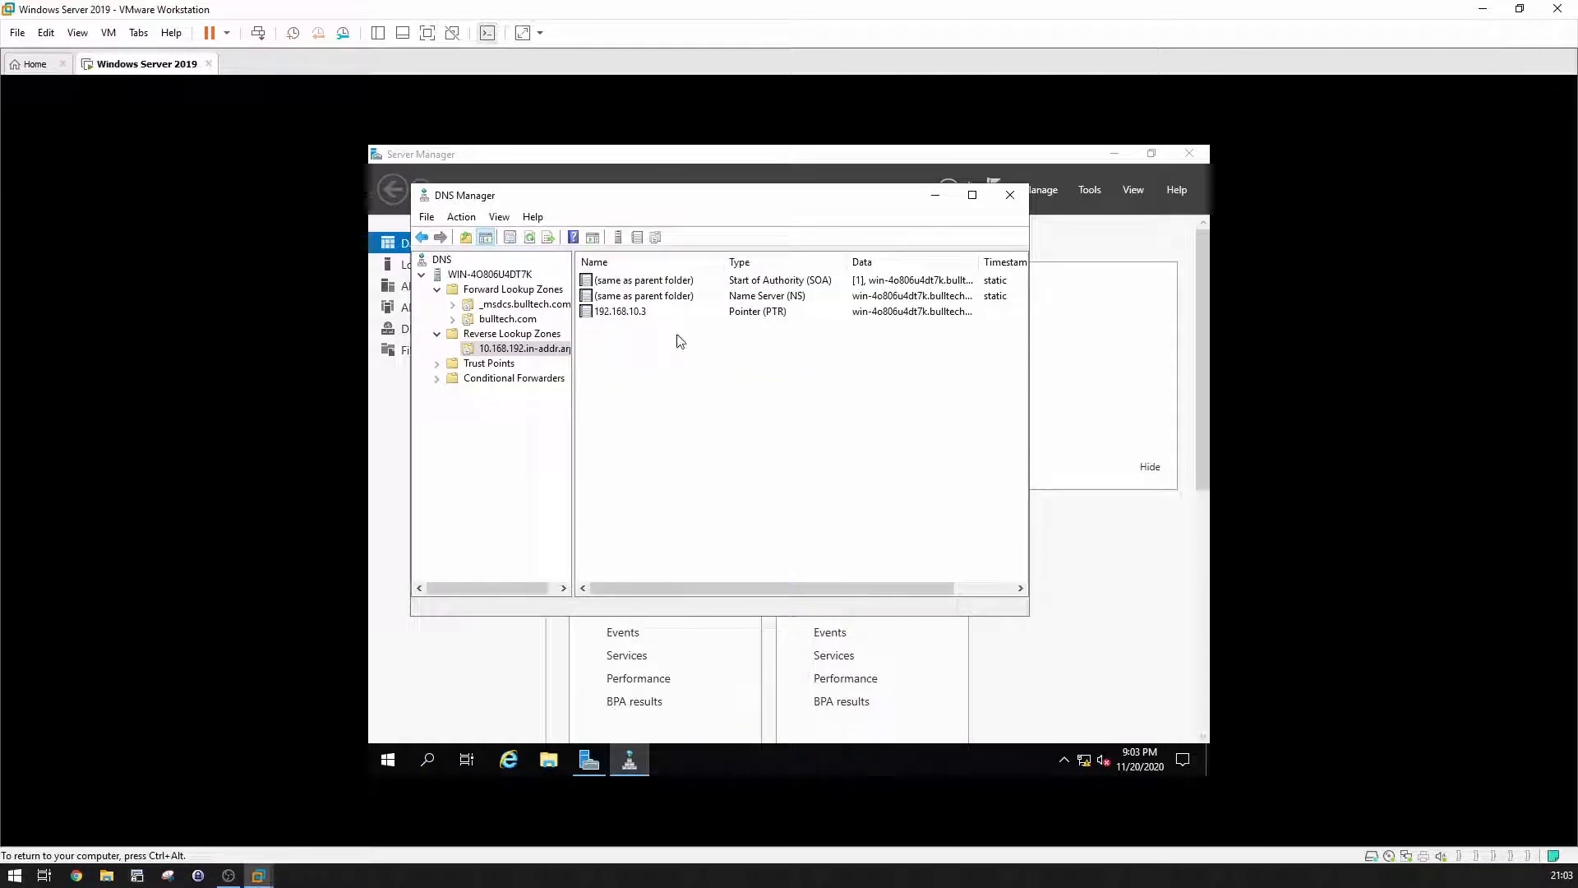
pyautogui.click(653, 314)
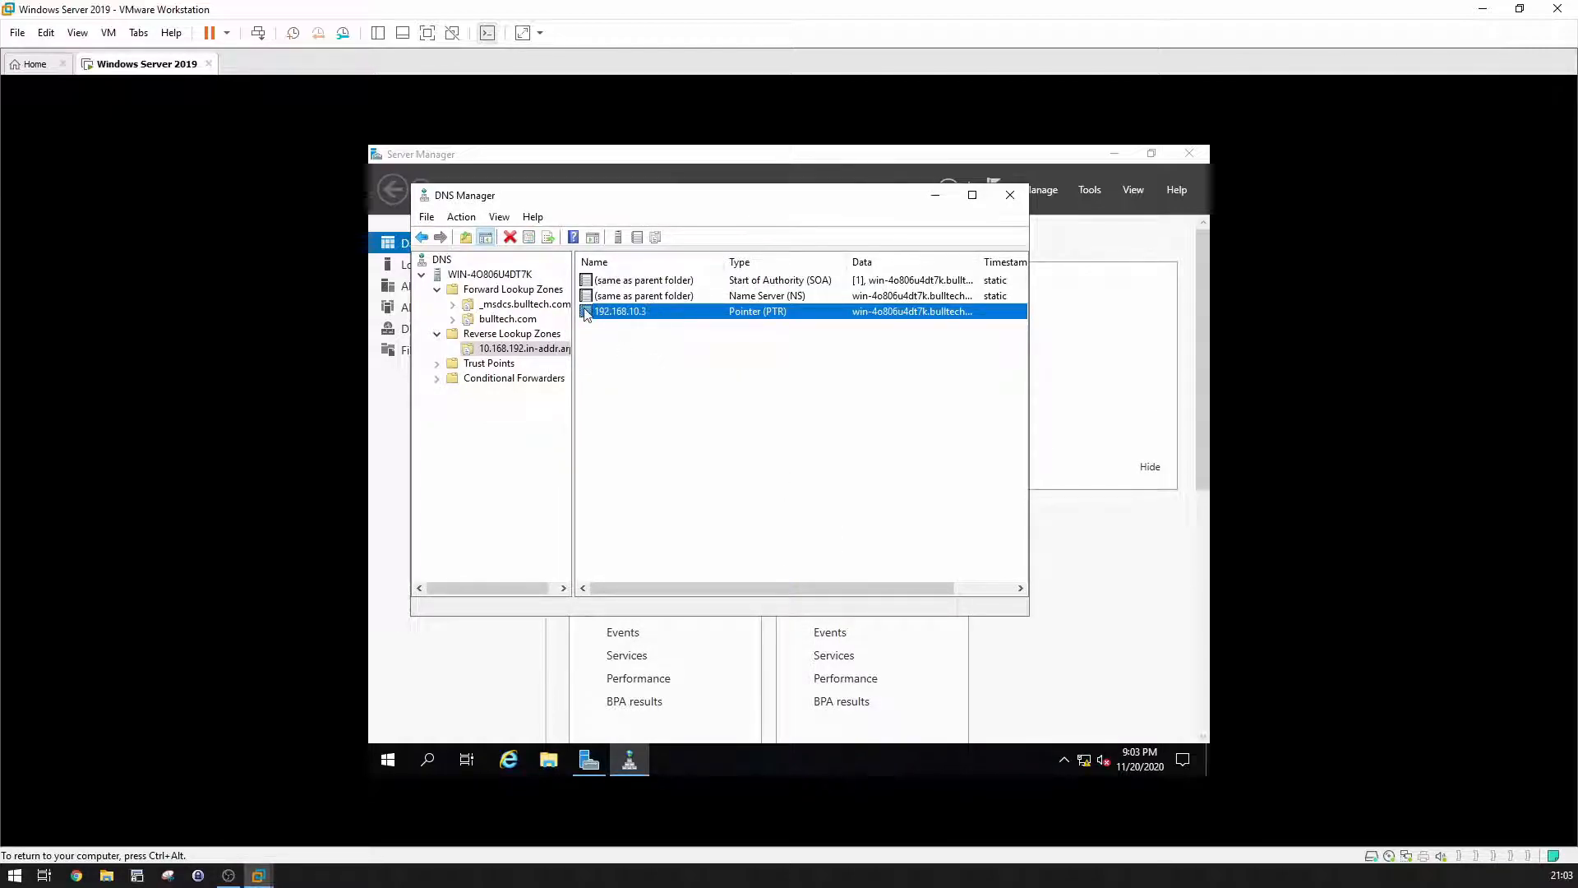
# Step: Launch the Command Prompt from the guest's Start menu
pyautogui.click(604, 337)
pyautogui.click(387, 756)
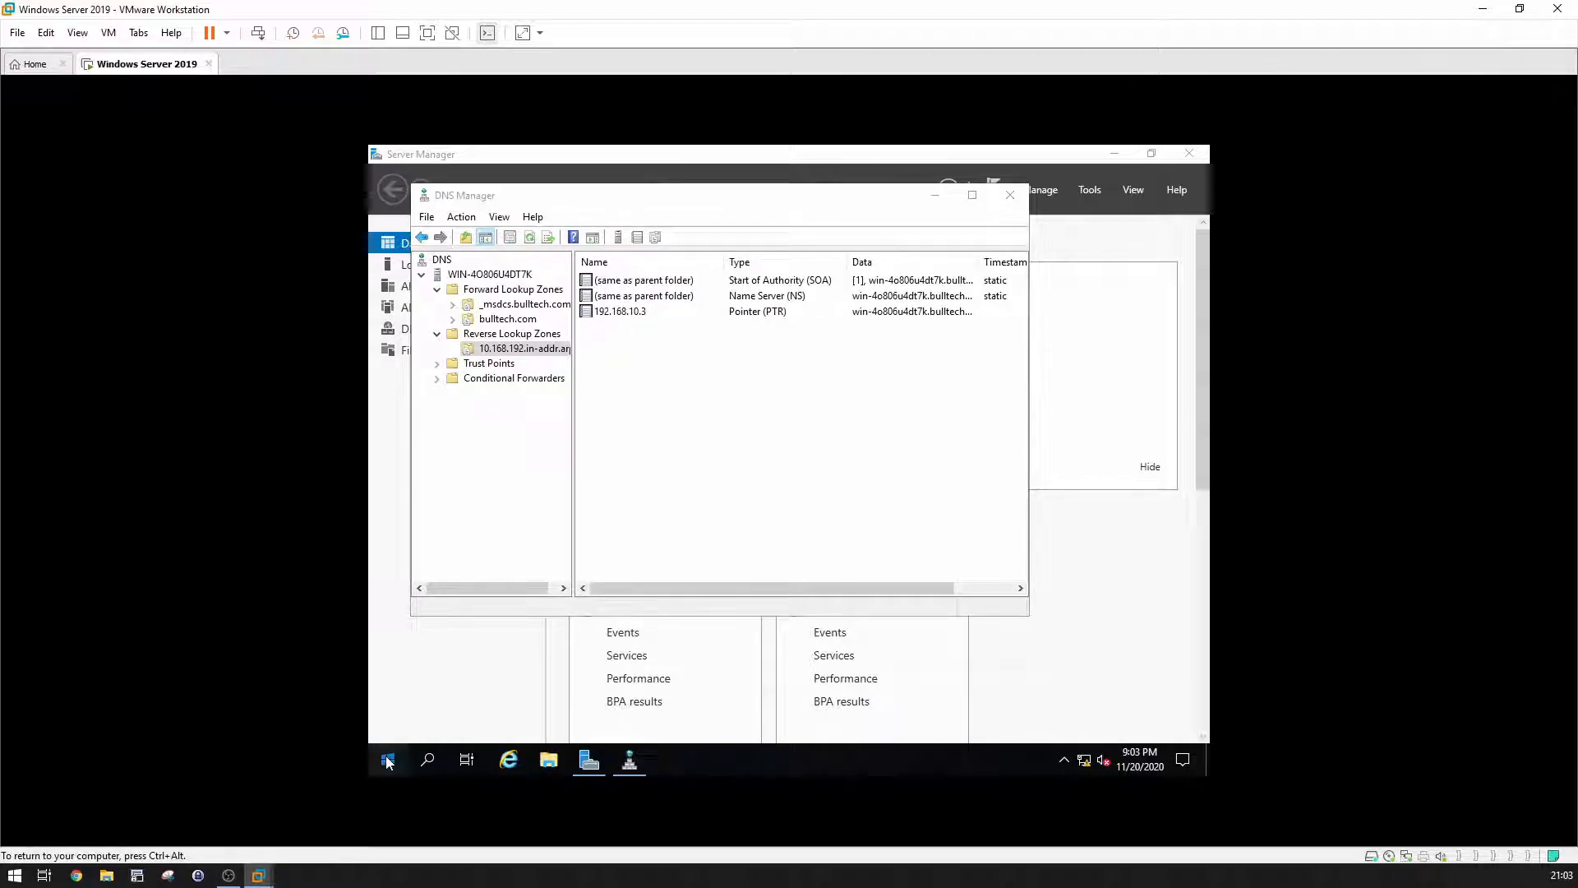
pyautogui.write('c')
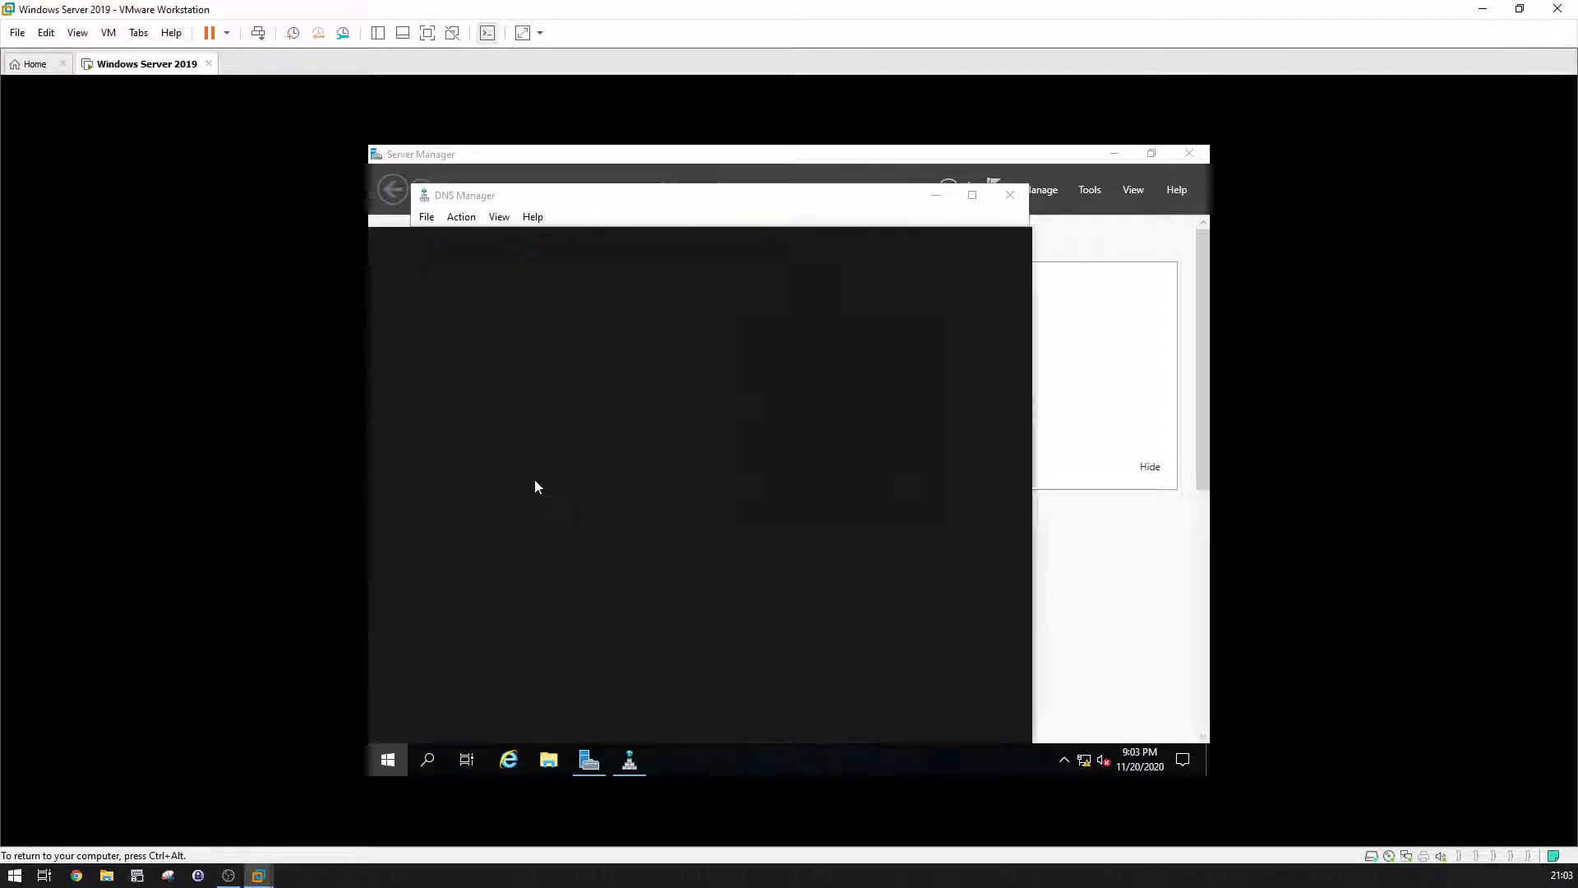
pyautogui.write('md')
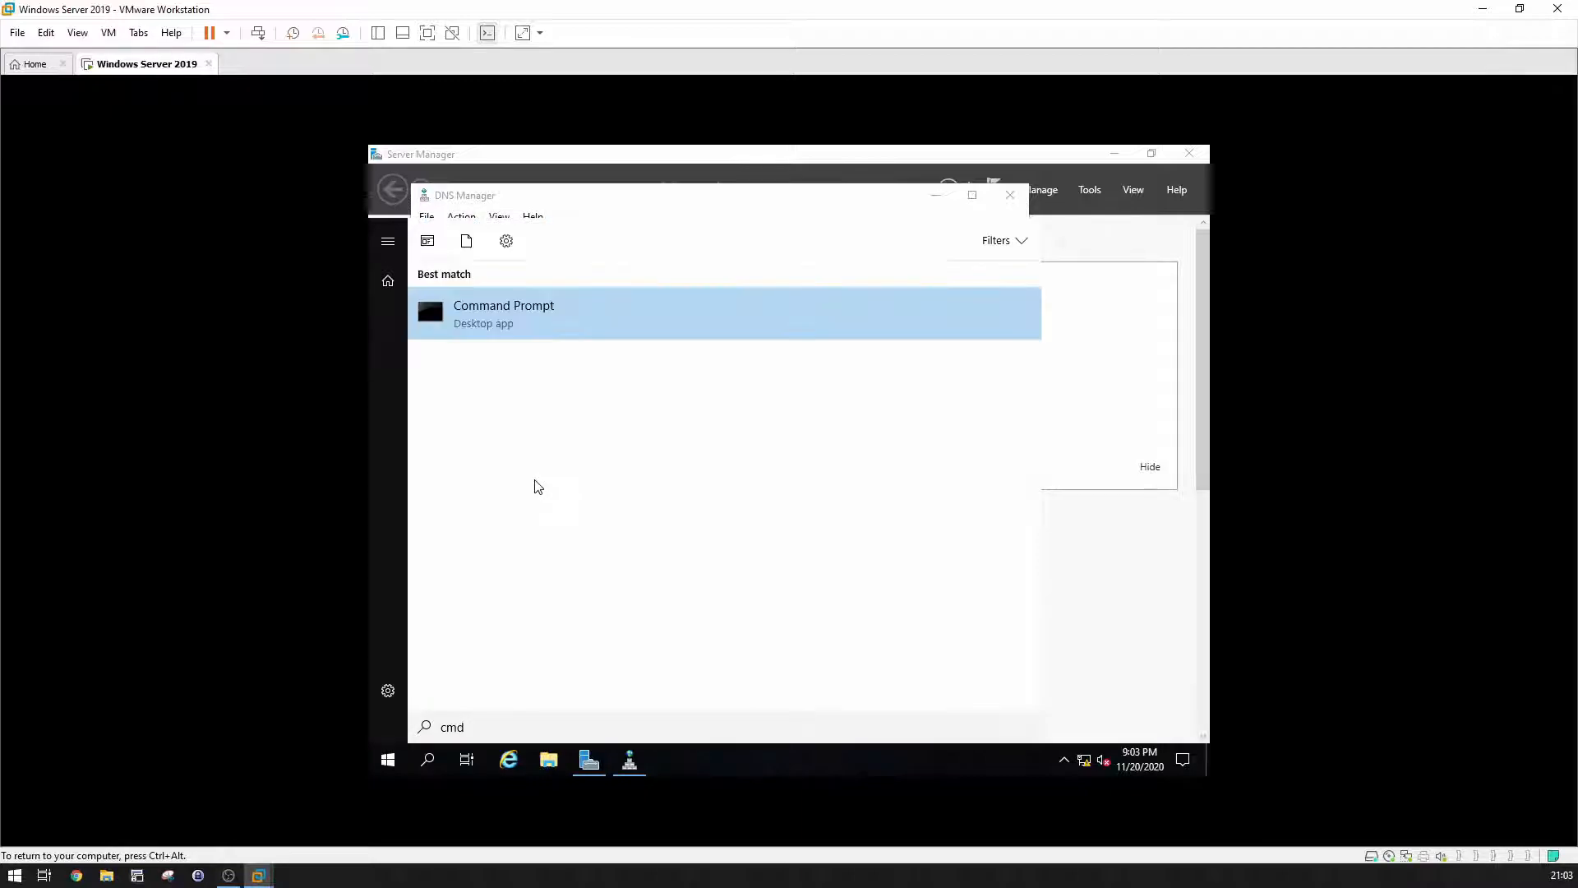
pyautogui.press('Return')
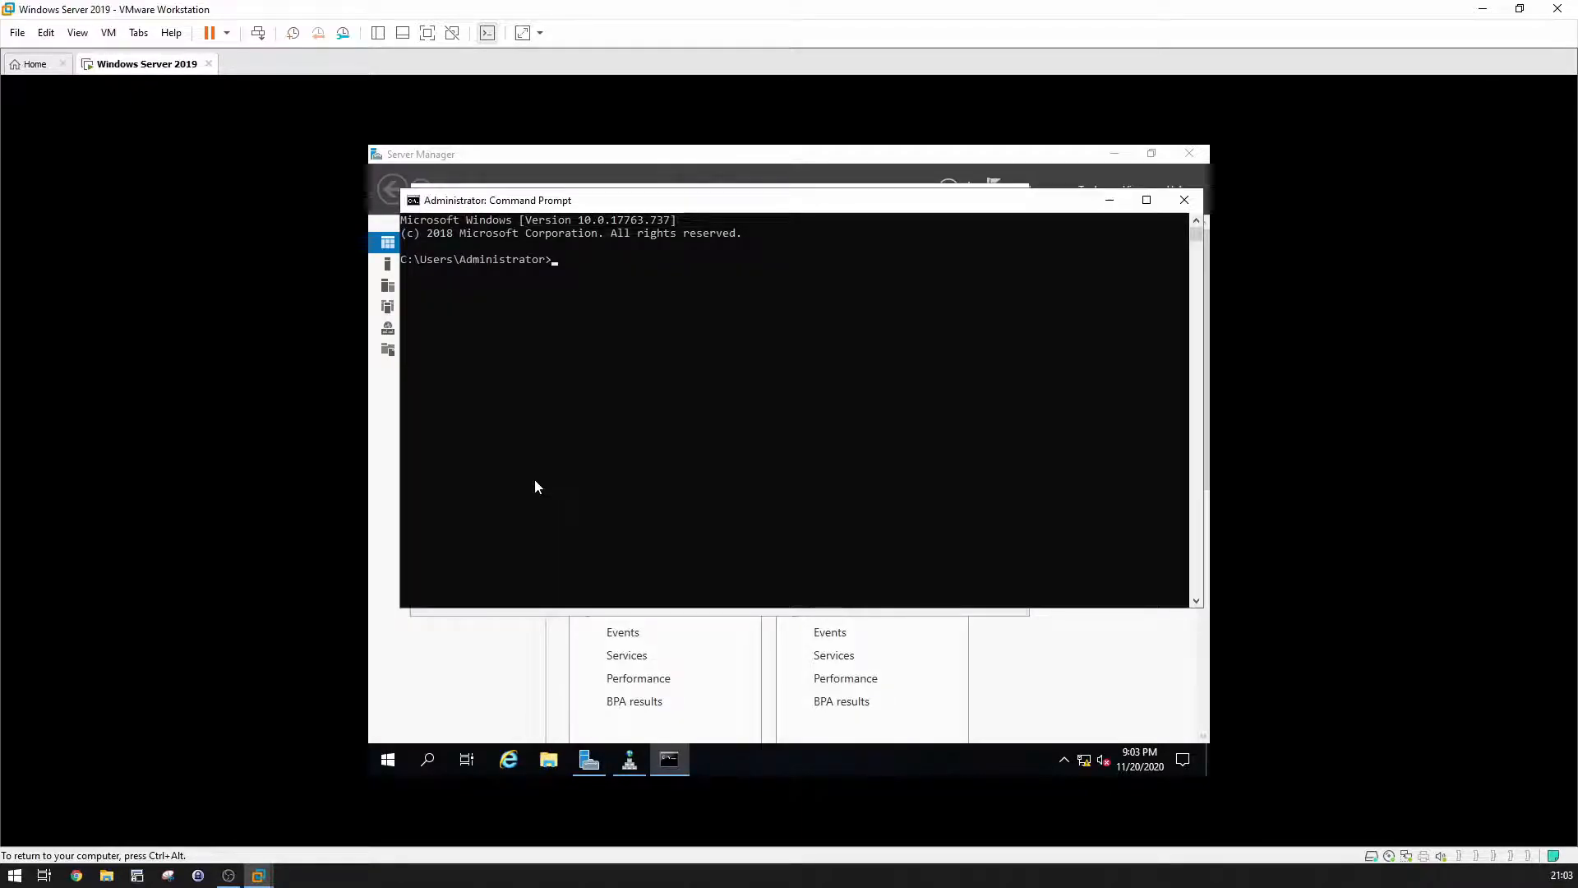
# Step: Ping bulltech.com to confirm replies from 192.168.10.3, then return to DNS Manager
pyautogui.write('ping bulltech.com')
pyautogui.press('Return')
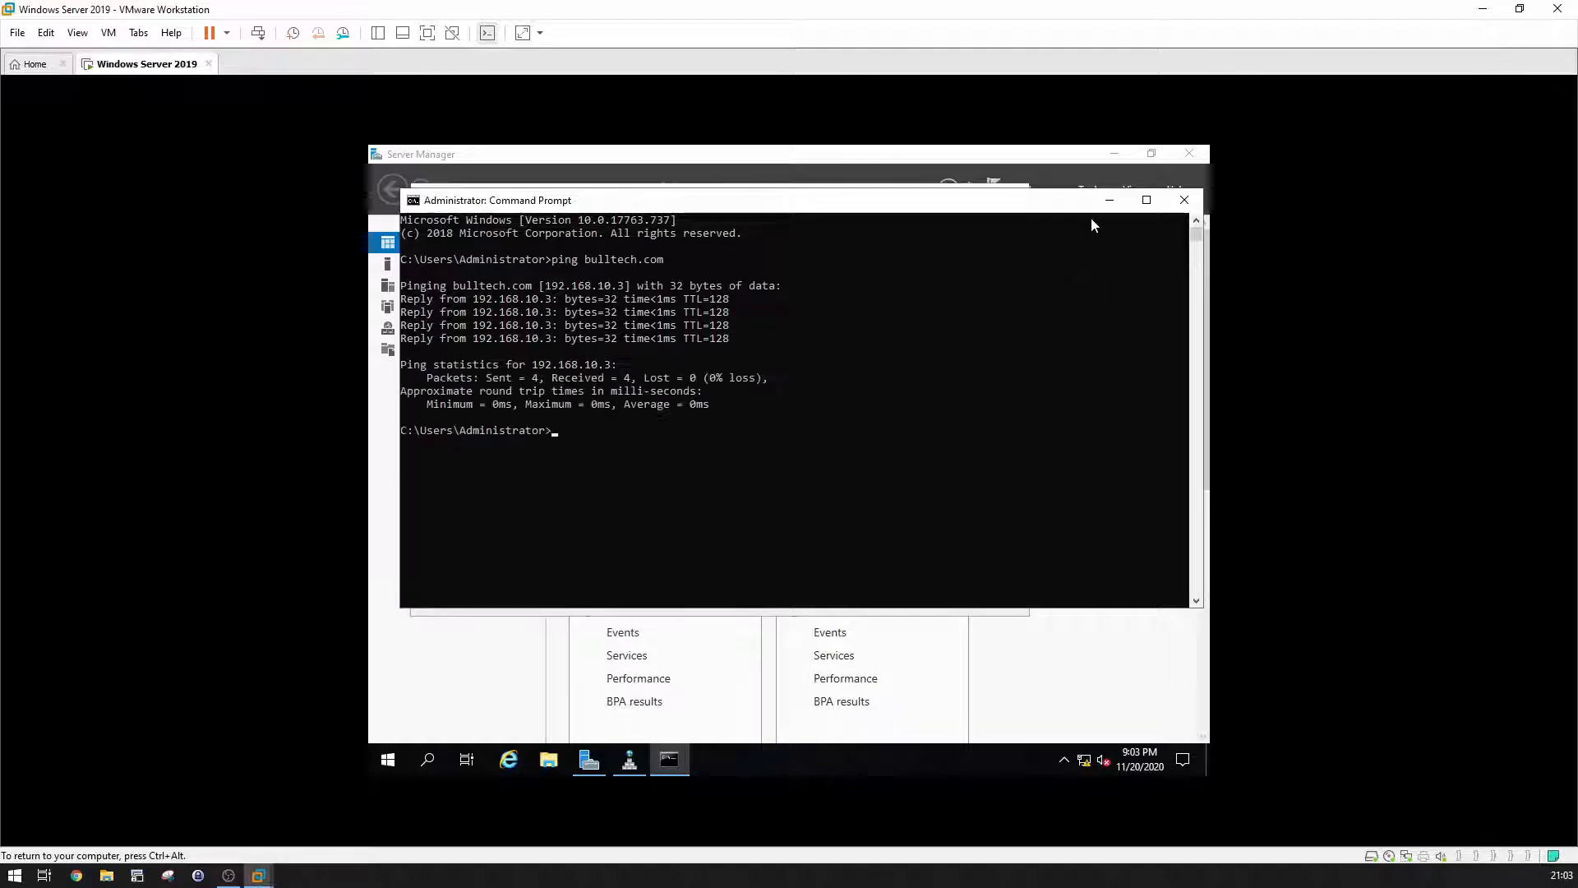
pyautogui.hotkey('alt', 'Tab')
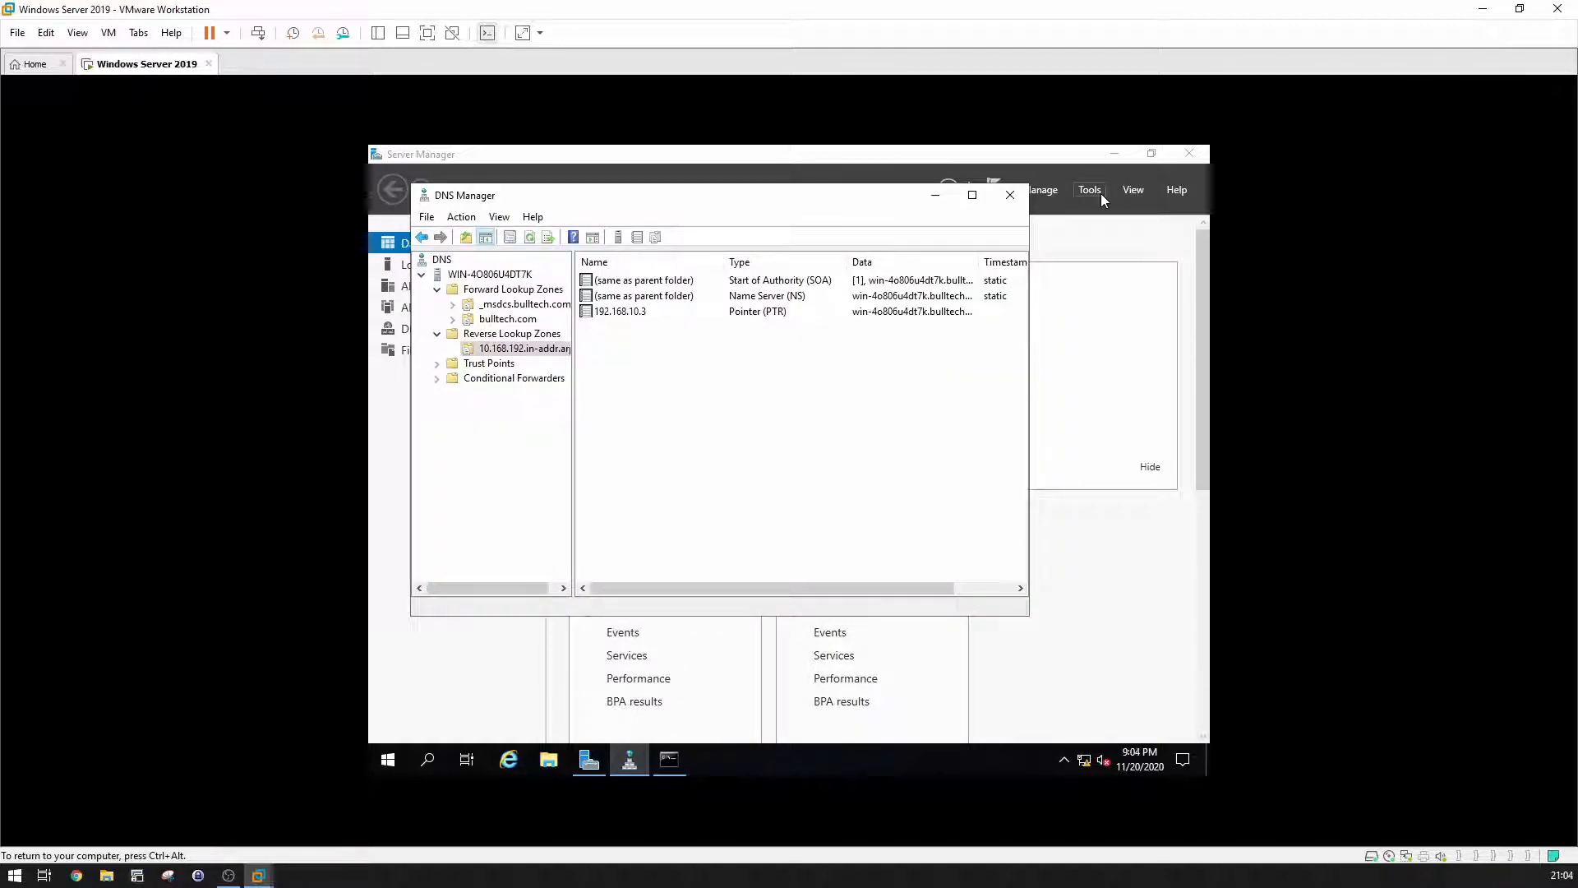